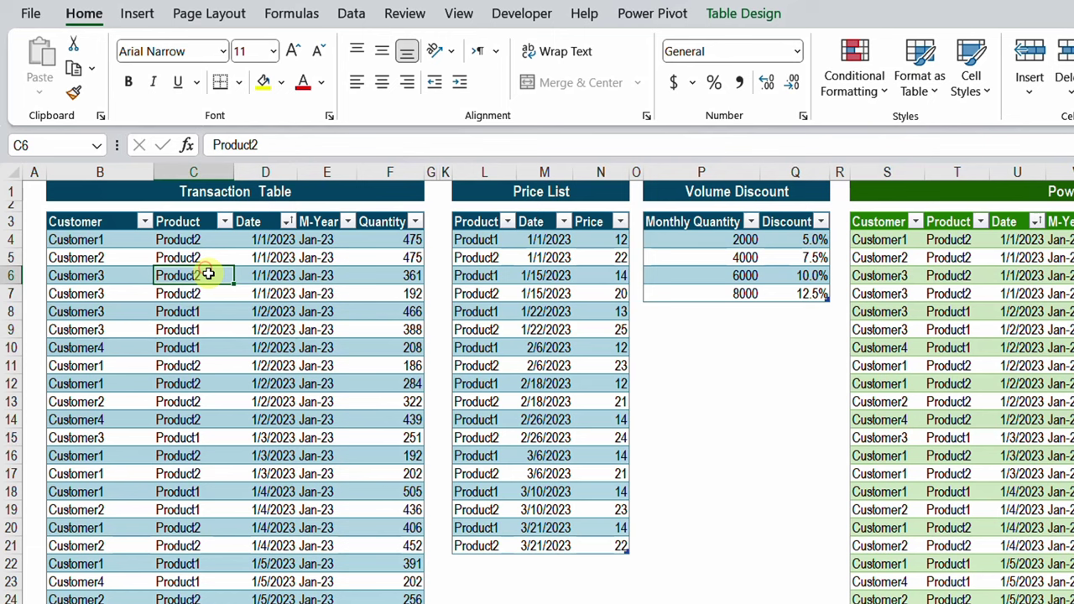
Step: Examine the Transaction Table's Customer, Product and Date filter lists and its first Quantity entry
left_click(145, 221)
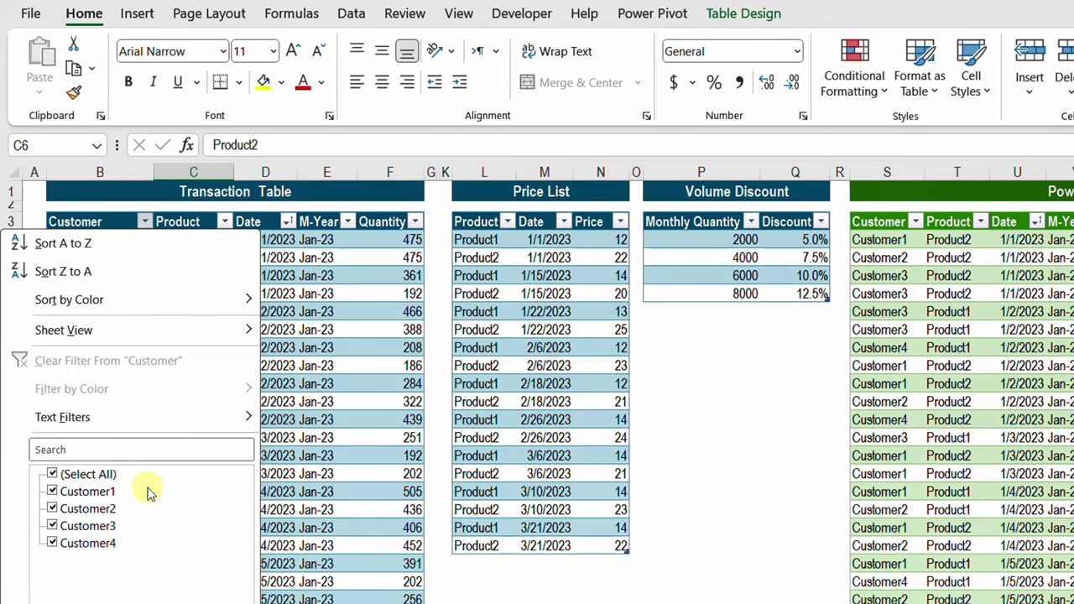
left_click(144, 222)
left_click(218, 238)
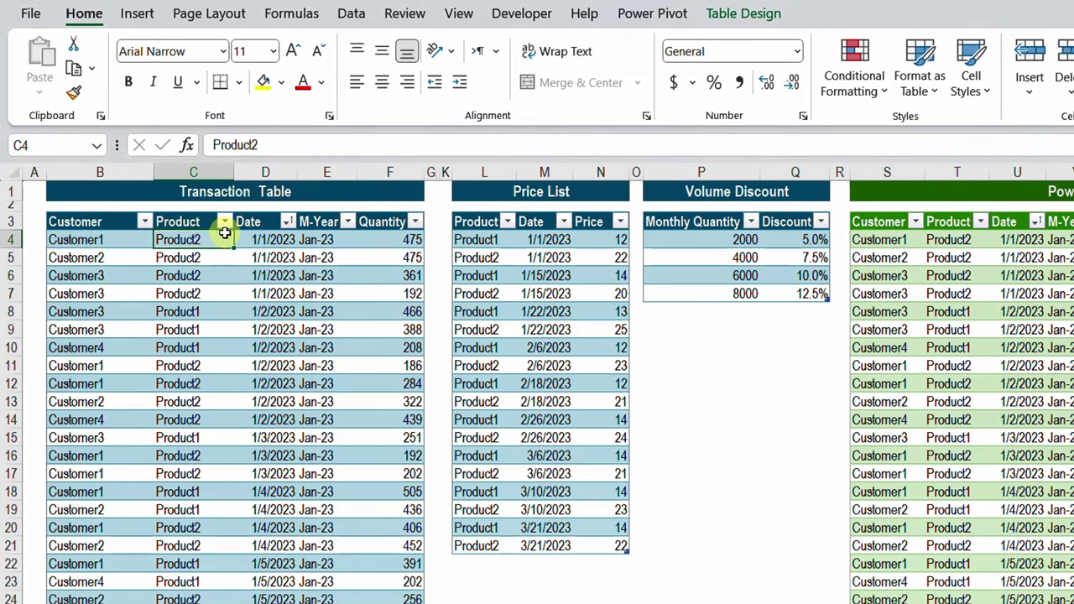
left_click(225, 221)
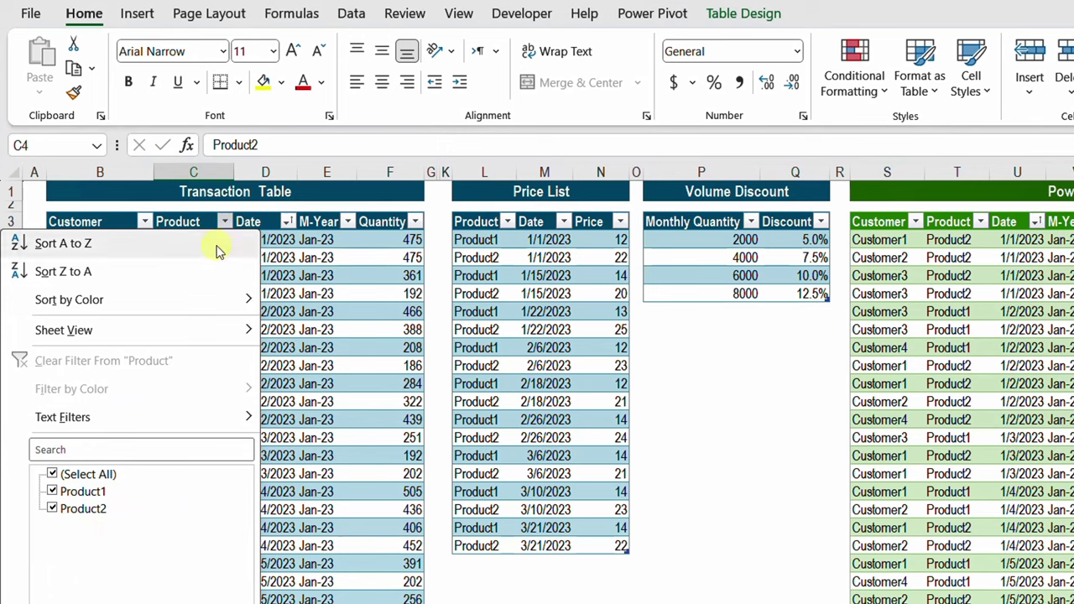
left_click(224, 225)
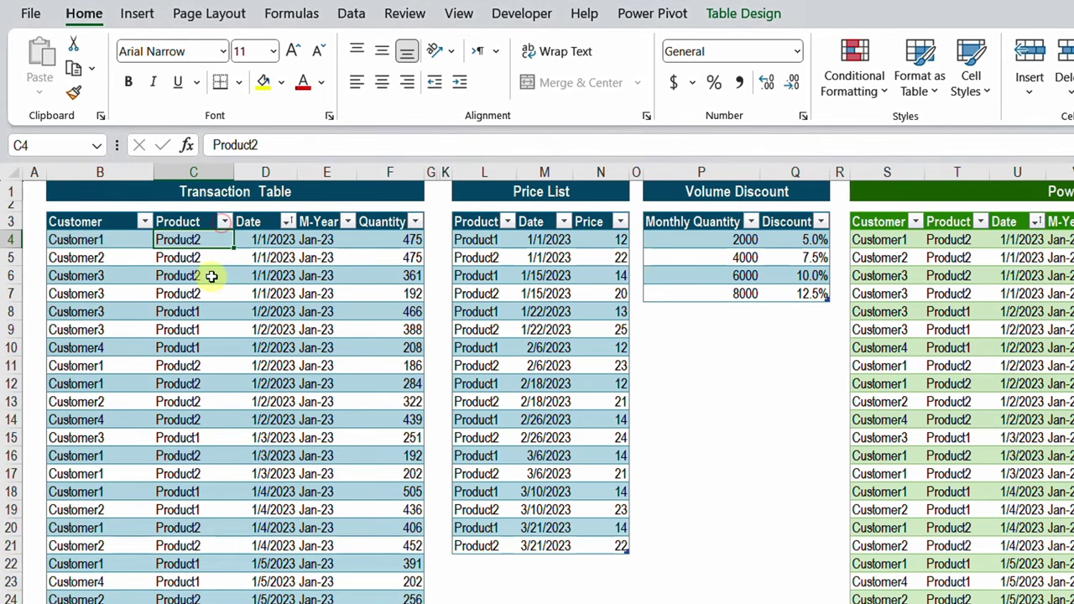
left_click(286, 223)
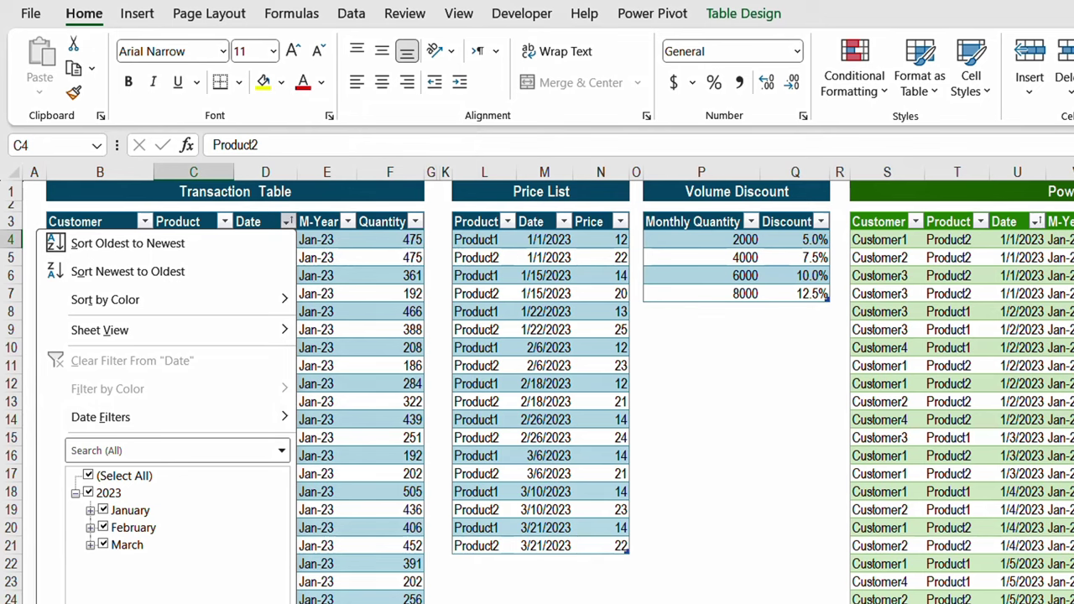
key("Escape")
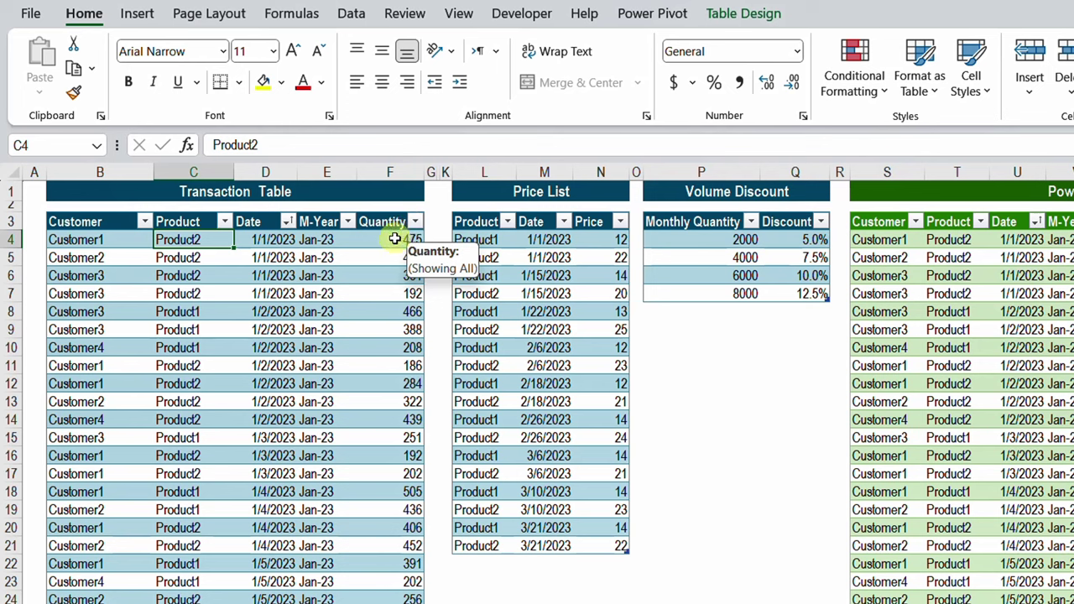
left_click(394, 239)
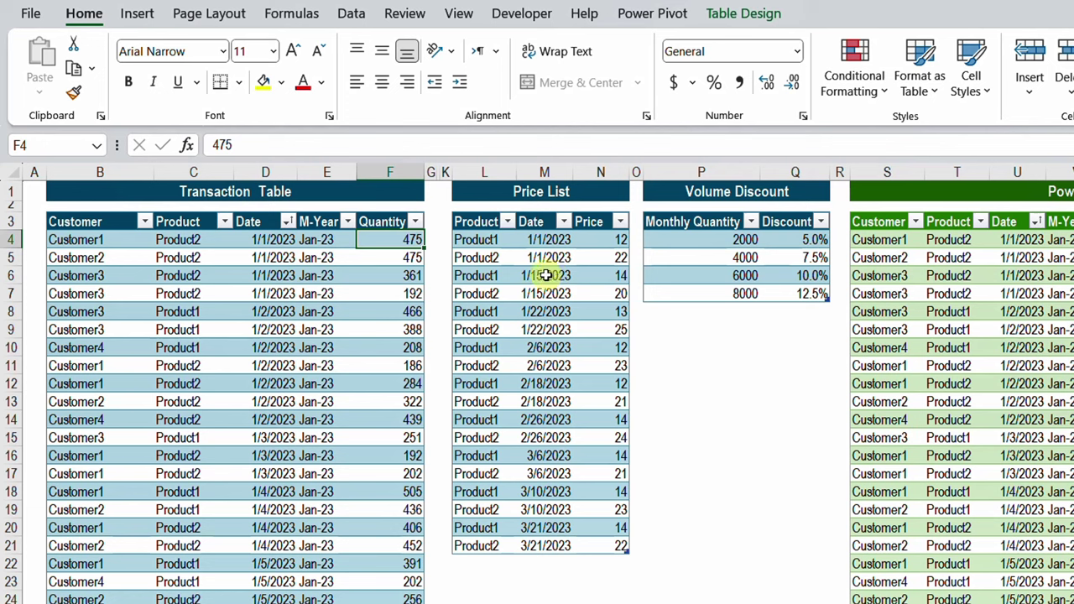
Step: Examine the Price List's product filter list, then its full Date and Price columns
left_click(507, 222)
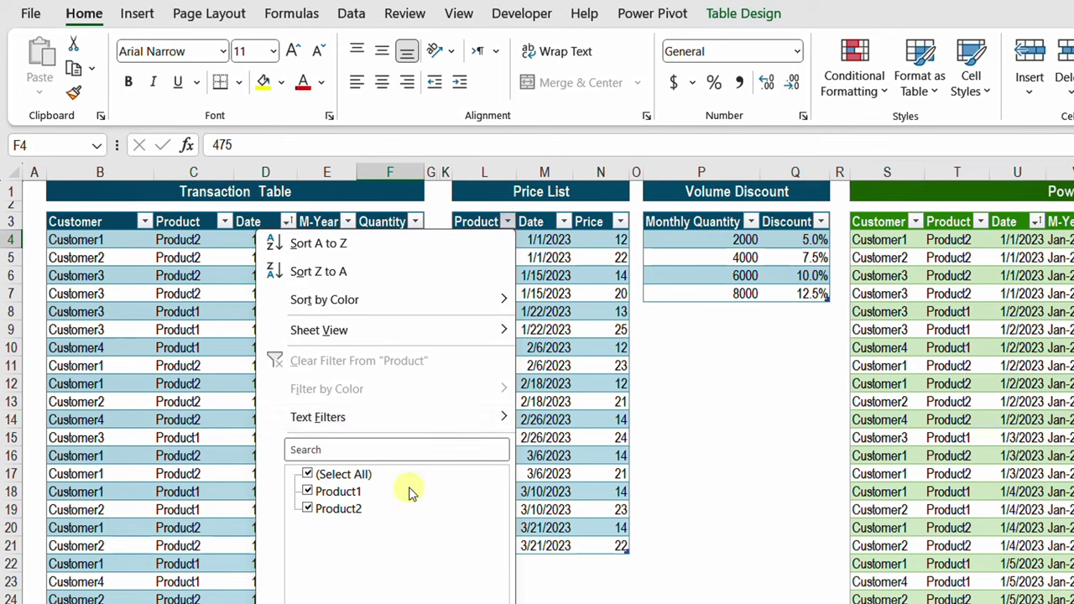
key("Escape")
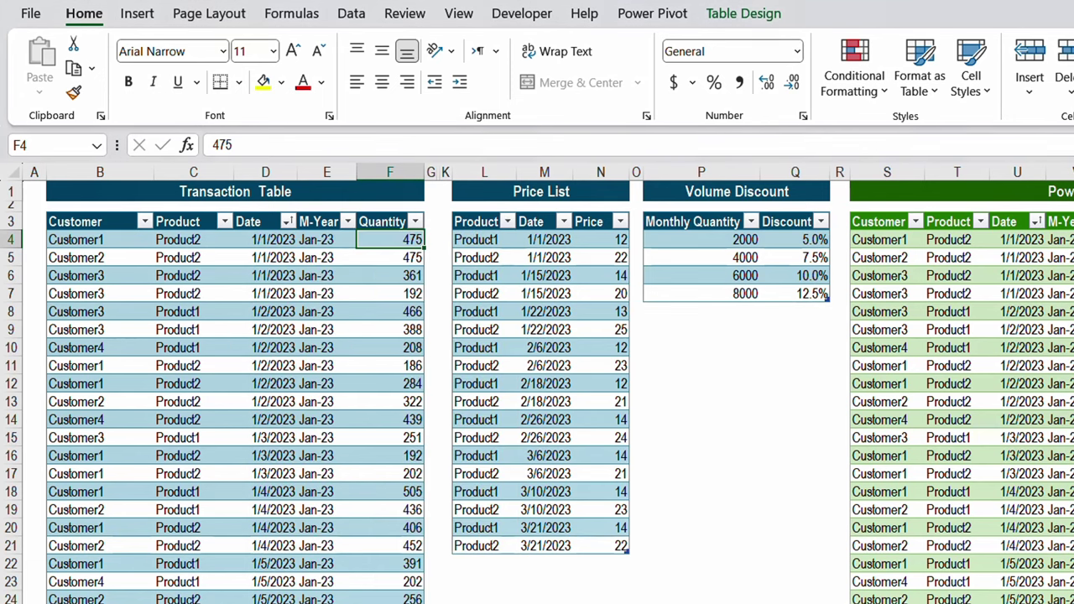
left_click(548, 239)
left_click_drag(544, 254, 521, 546)
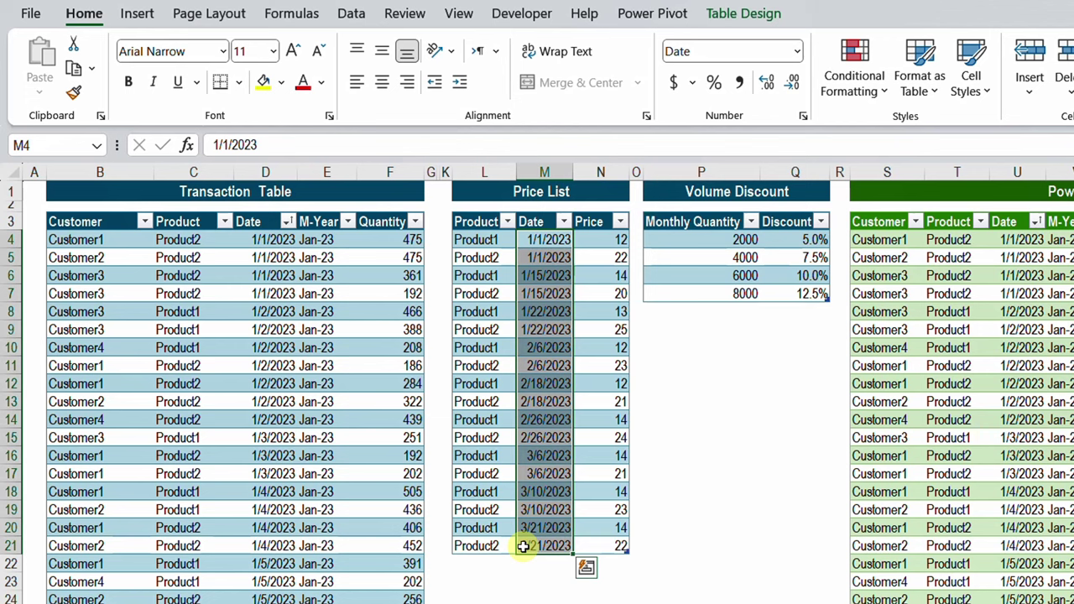
left_click_drag(592, 243, 616, 544)
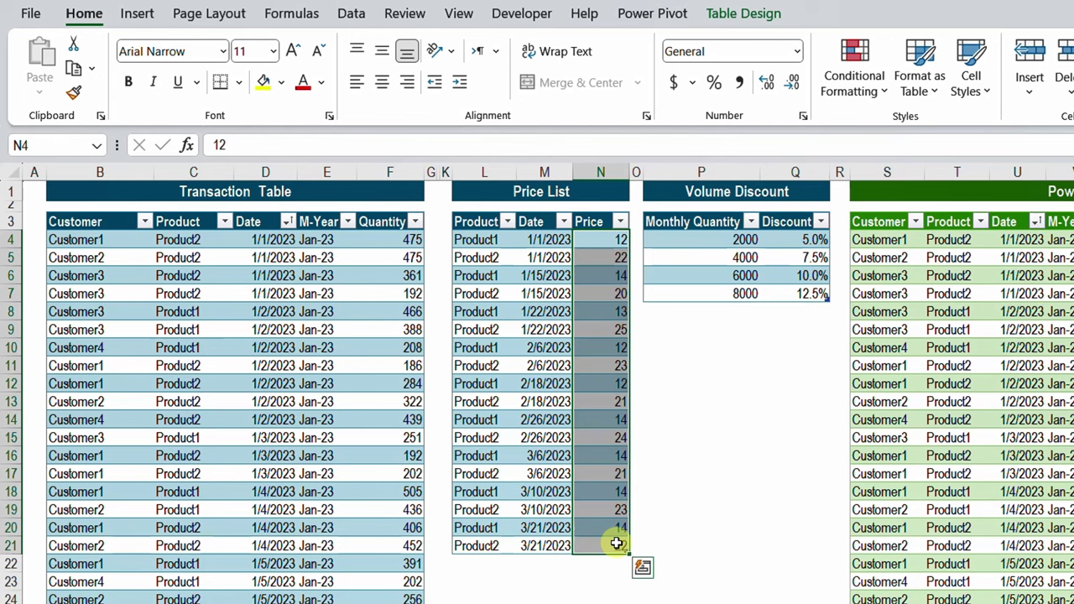
Step: Review the Volume Discount table's monthly quantity thresholds against their discount rates and the first transaction quantity
left_click(703, 239)
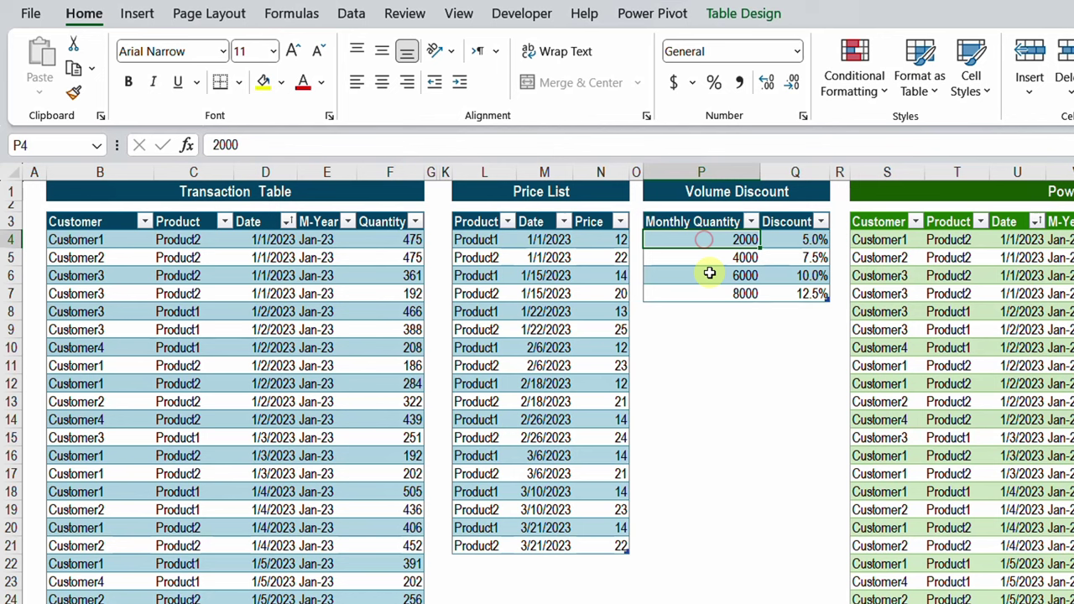
left_click(373, 241)
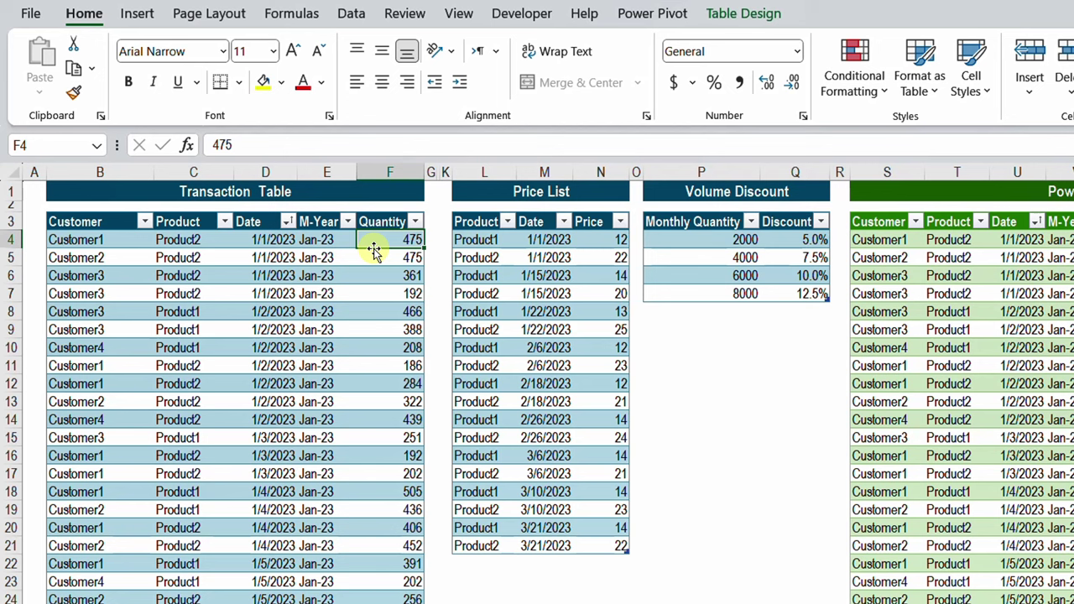
left_click(712, 242)
left_click(802, 241)
left_click(708, 242)
left_click(812, 240)
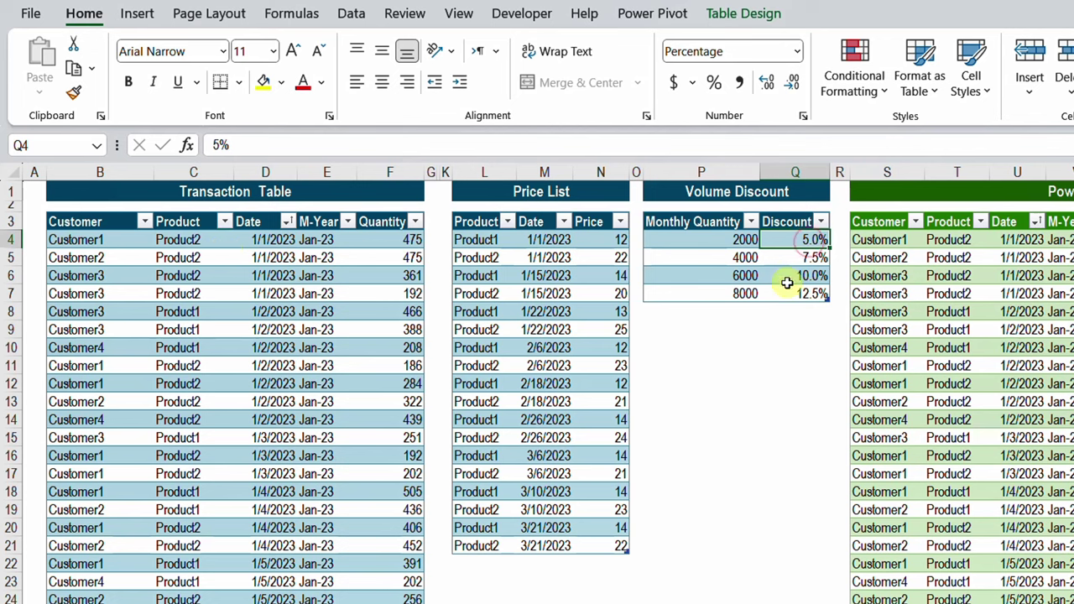
left_click(749, 257)
left_click(802, 257)
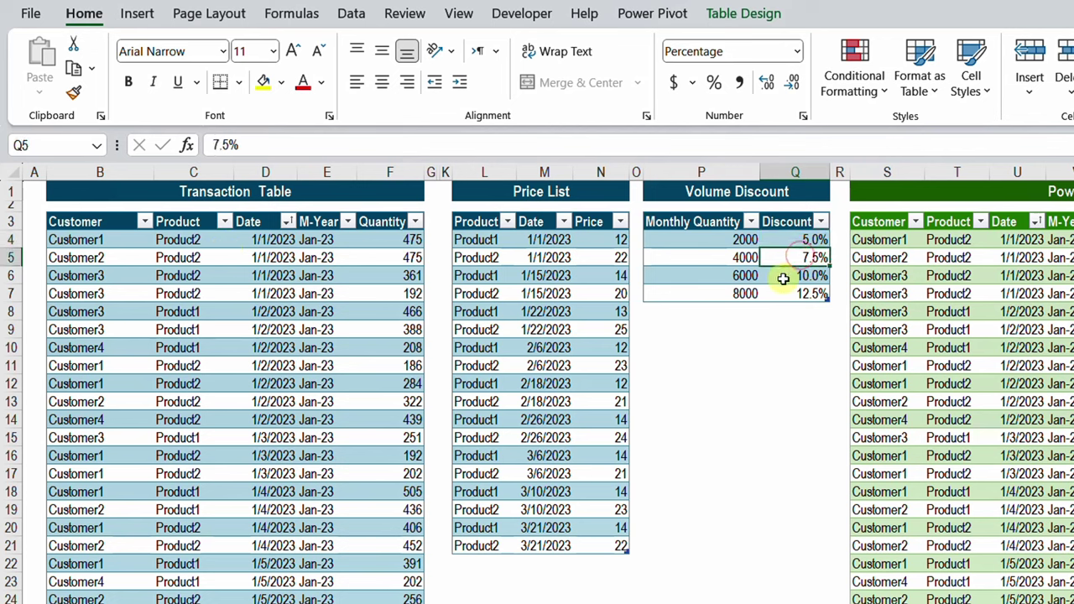
left_click(745, 275)
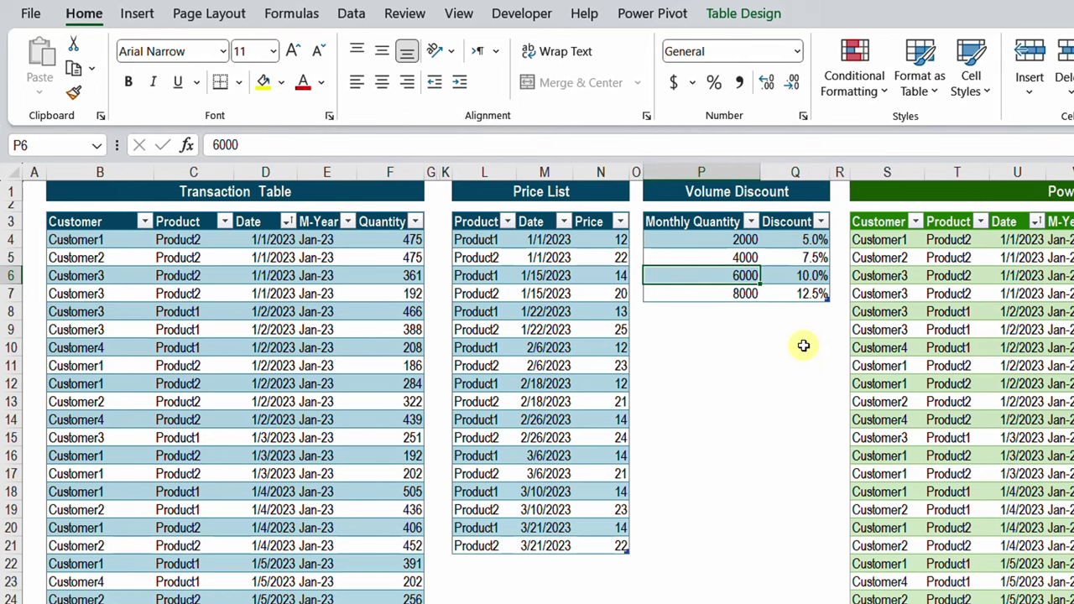
left_click(690, 243)
Step: Review the Price List dates and products, the monthly quantity tiers, and the Power Query Results columns from Customer to Revenue
scroll(667, 263, "right", 1)
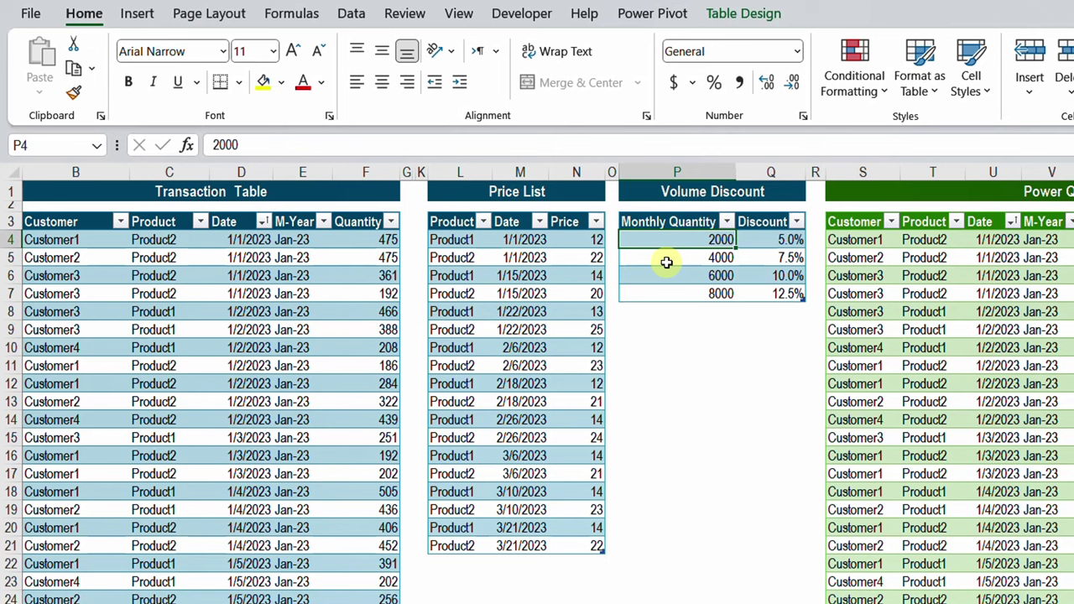
left_click_drag(506, 242, 506, 529)
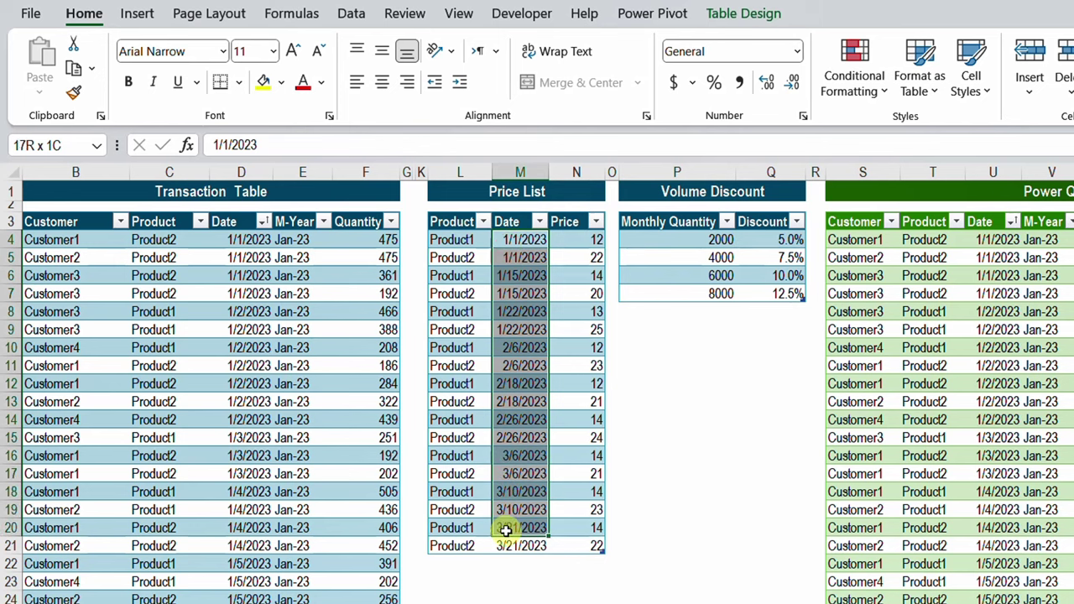
left_click_drag(445, 239, 456, 544)
left_click_drag(701, 240, 705, 293)
left_click(700, 240)
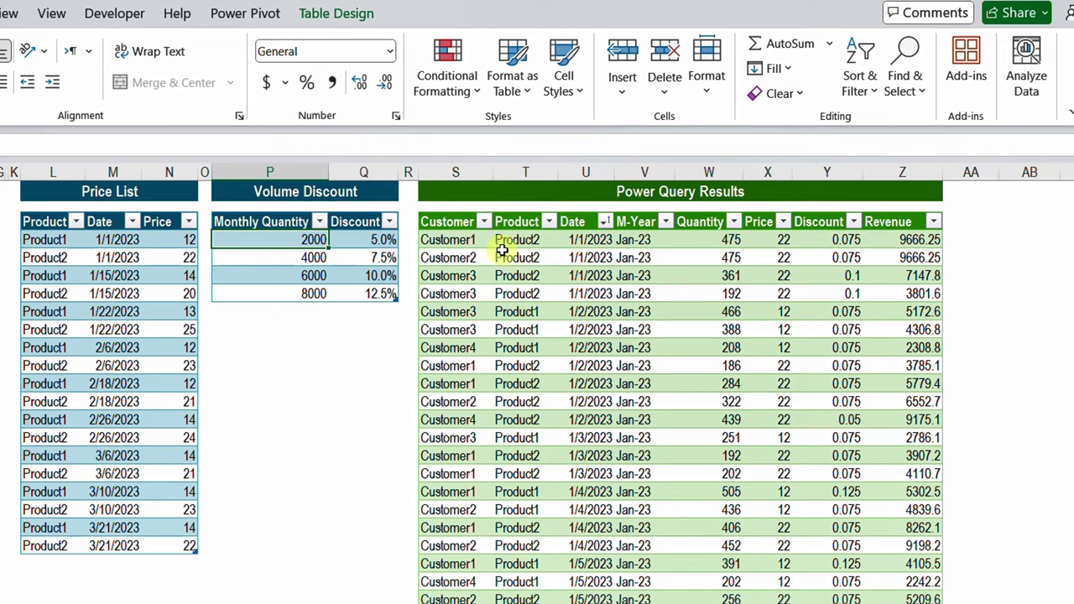
left_click(464, 211)
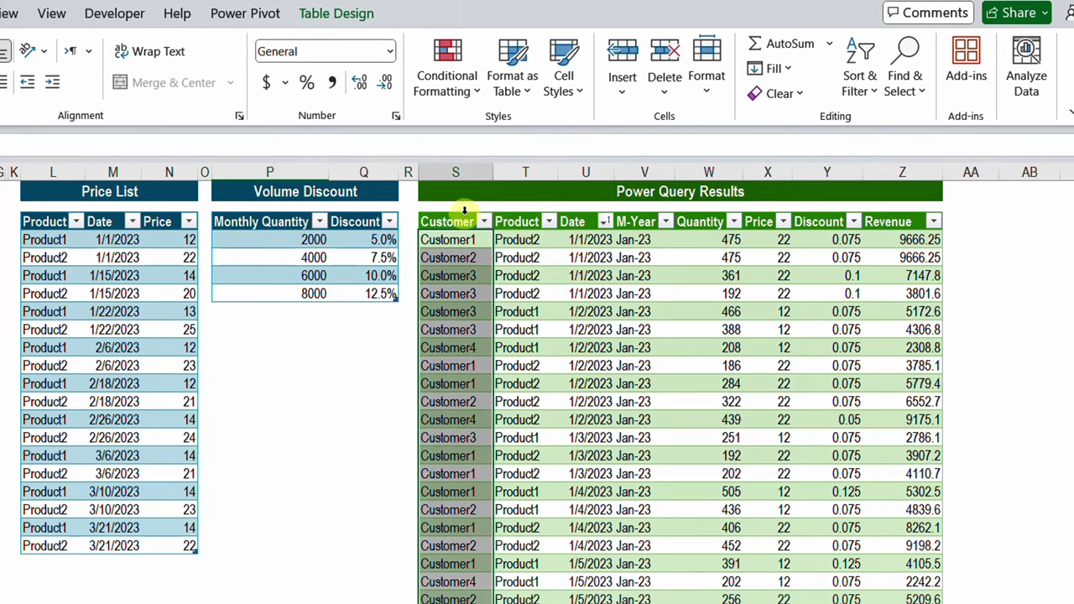
left_click(912, 220, "shift")
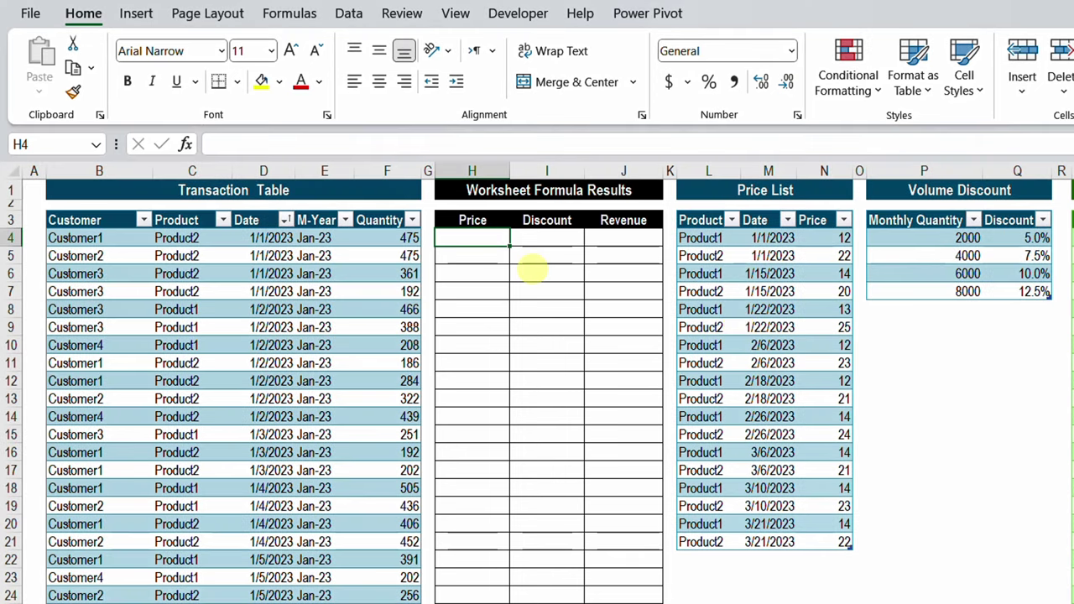
Step: Review the empty Price, Discount and Revenue cells in row 4, the first transaction row, and the Price List data
key("Right")
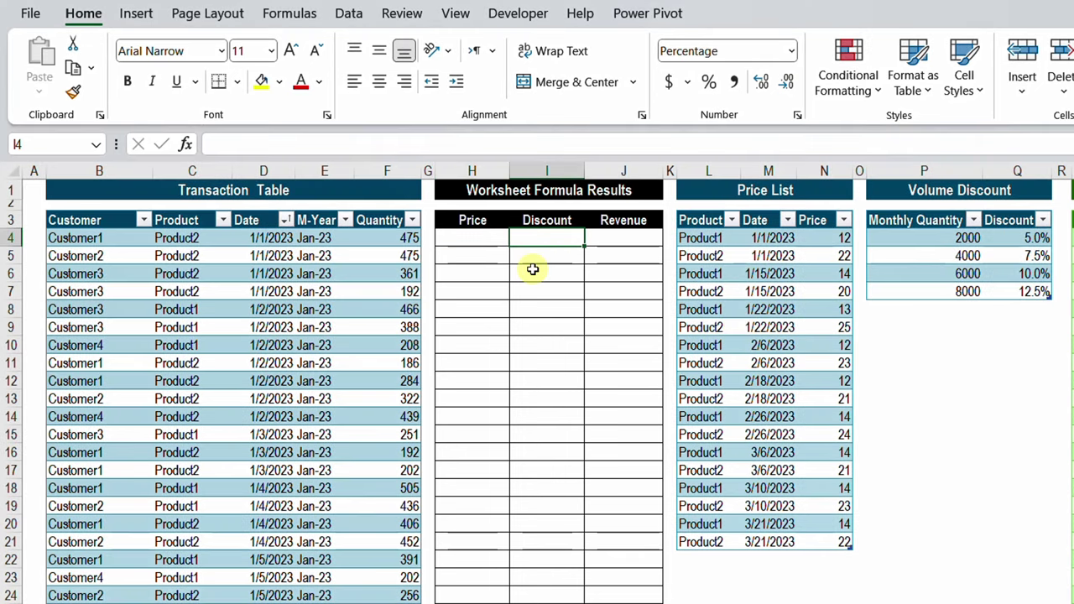
key("Left")
key("Left")
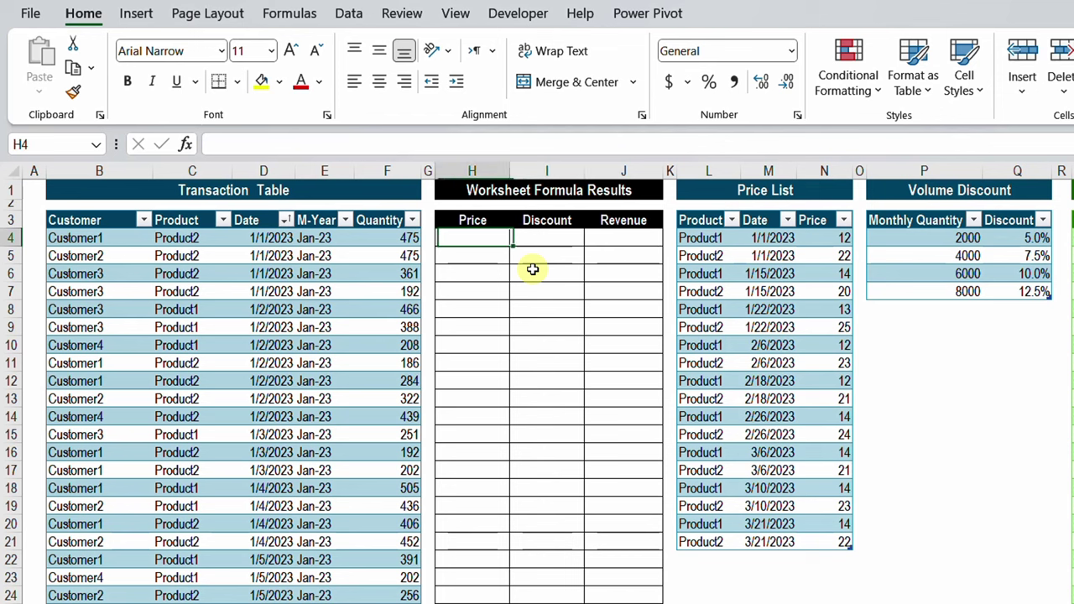
key("Right")
key("Right")
key("Right")
key("Left")
key("Left")
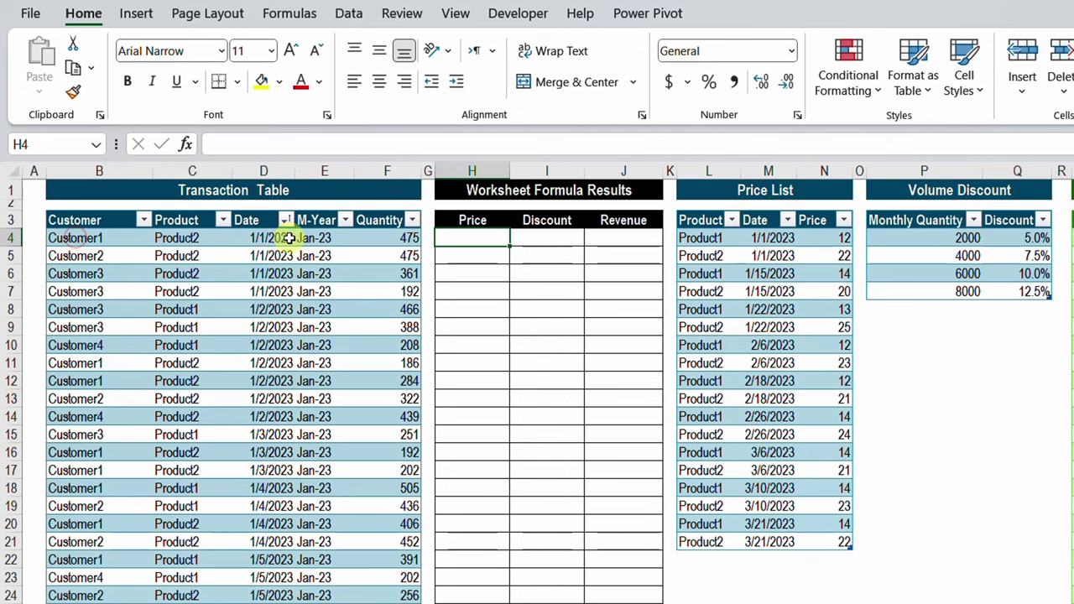
left_click_drag(288, 238, 394, 238)
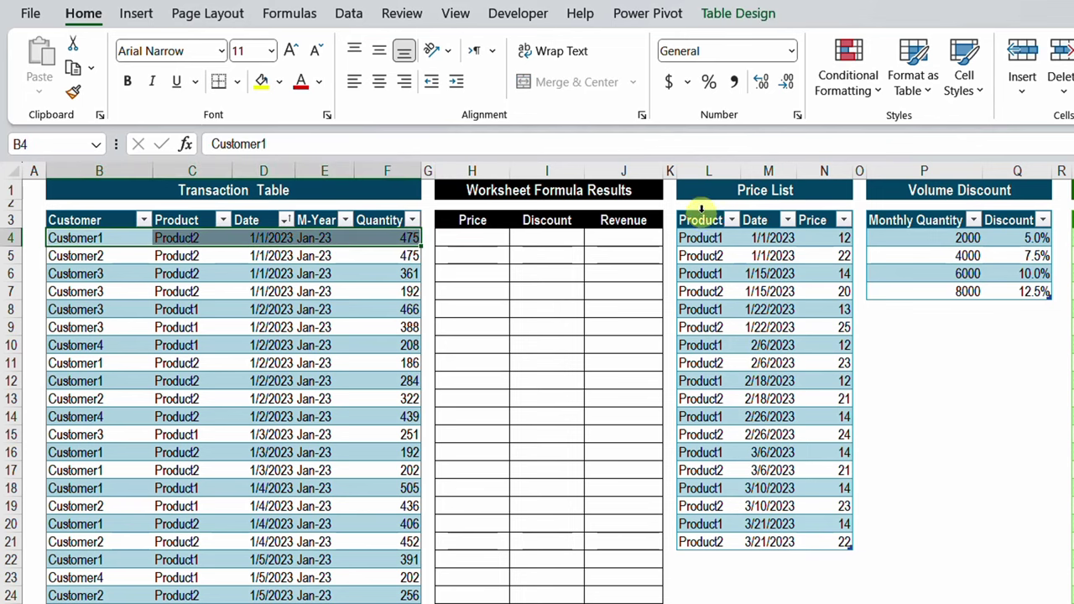
left_click_drag(702, 208, 820, 223)
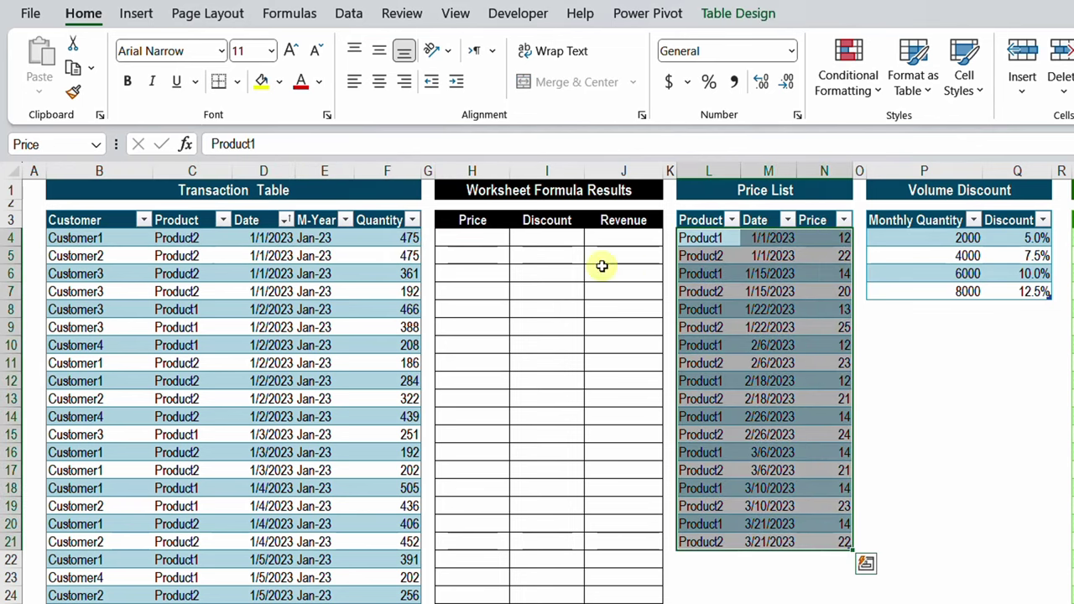
left_click(475, 240)
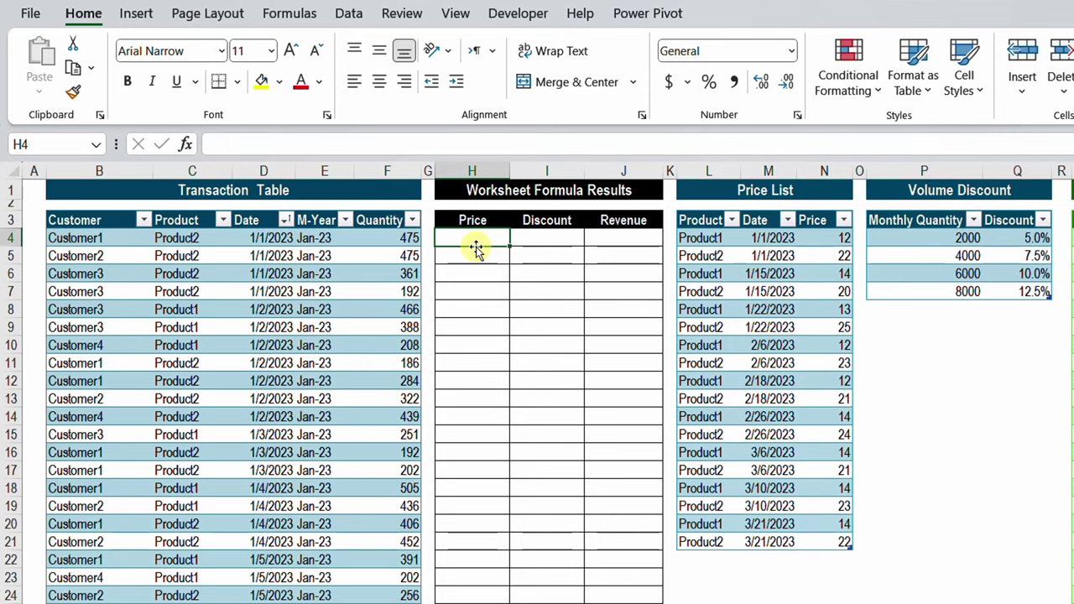
double_click(476, 247)
type("=FILTER(")
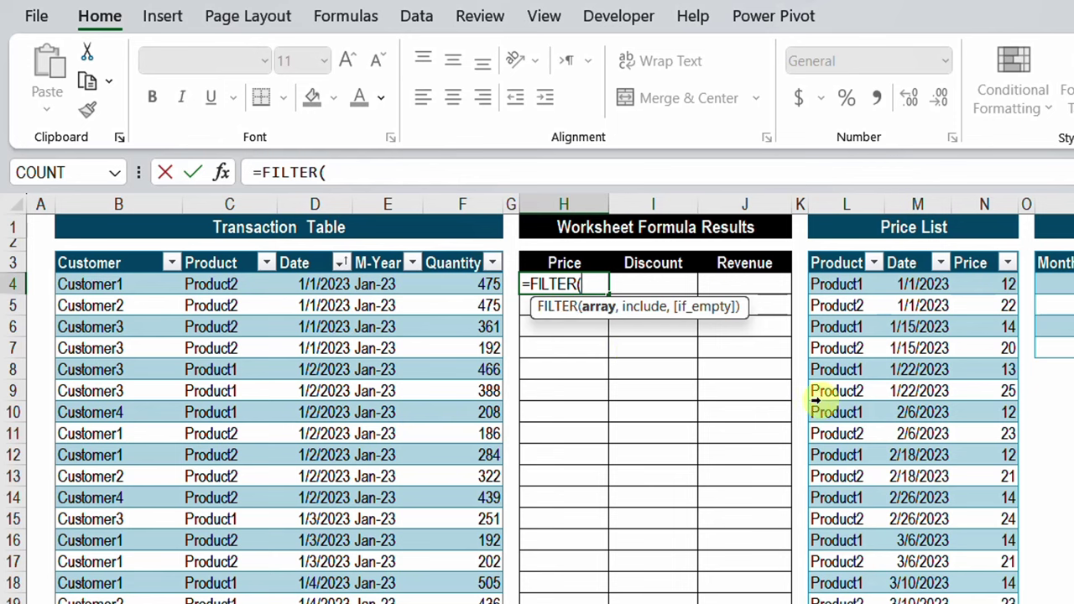
left_click(970, 255)
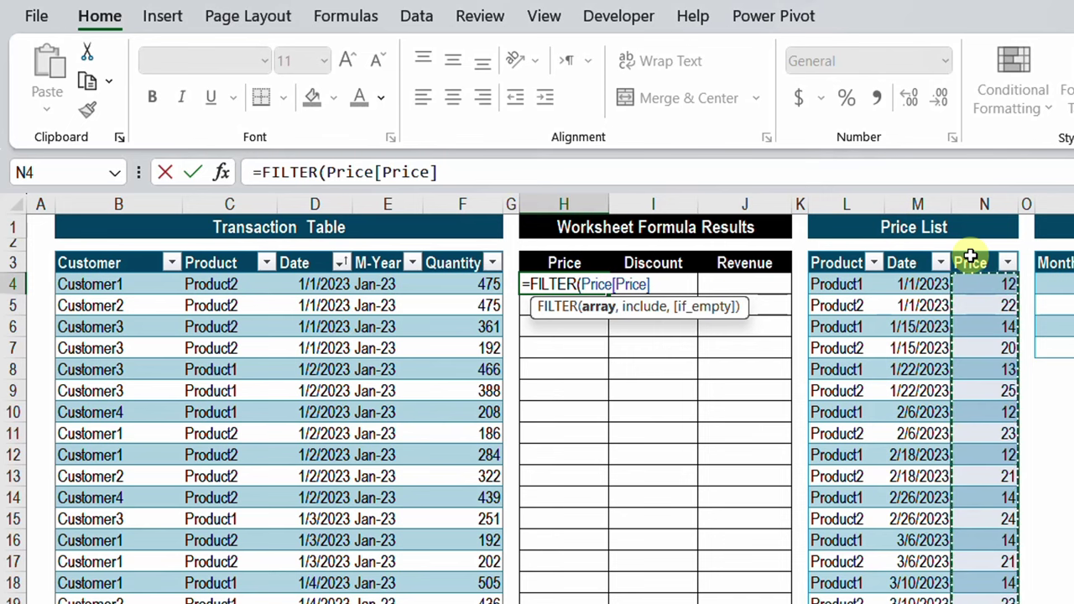
type(",")
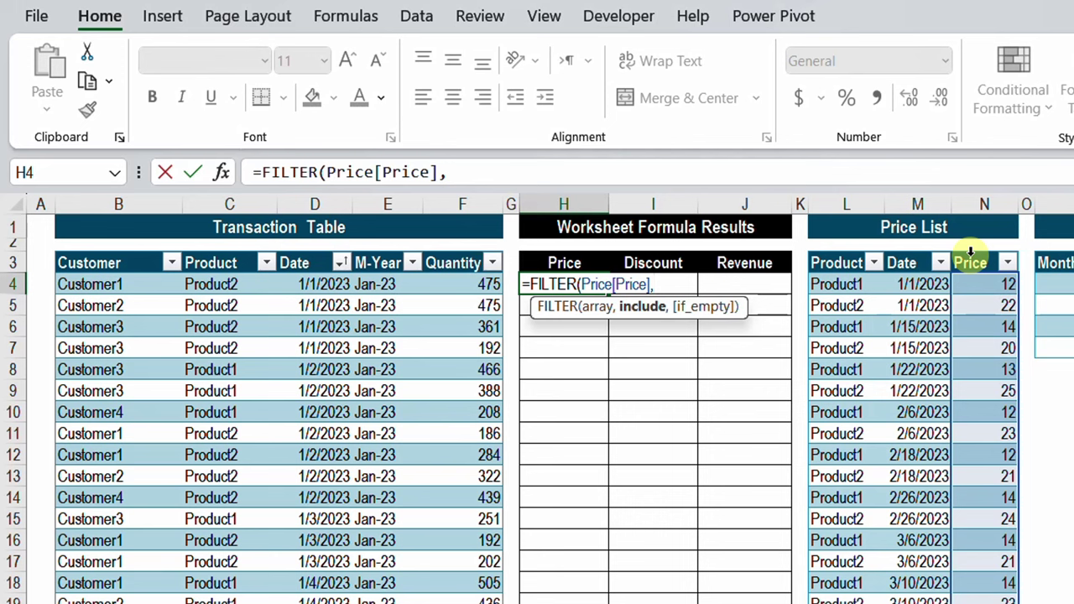
left_click(832, 247)
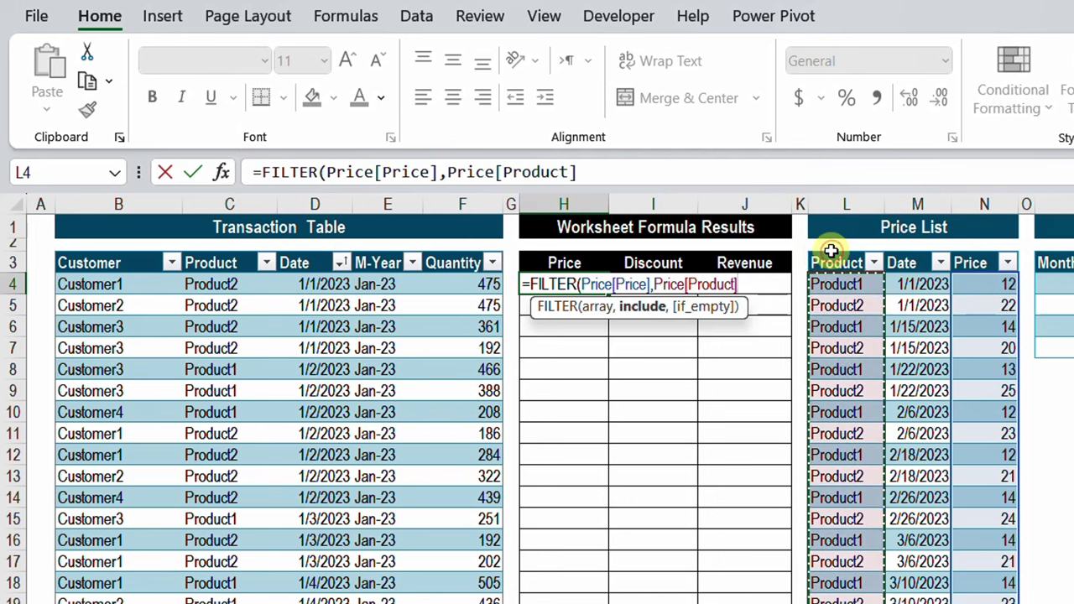
type("=")
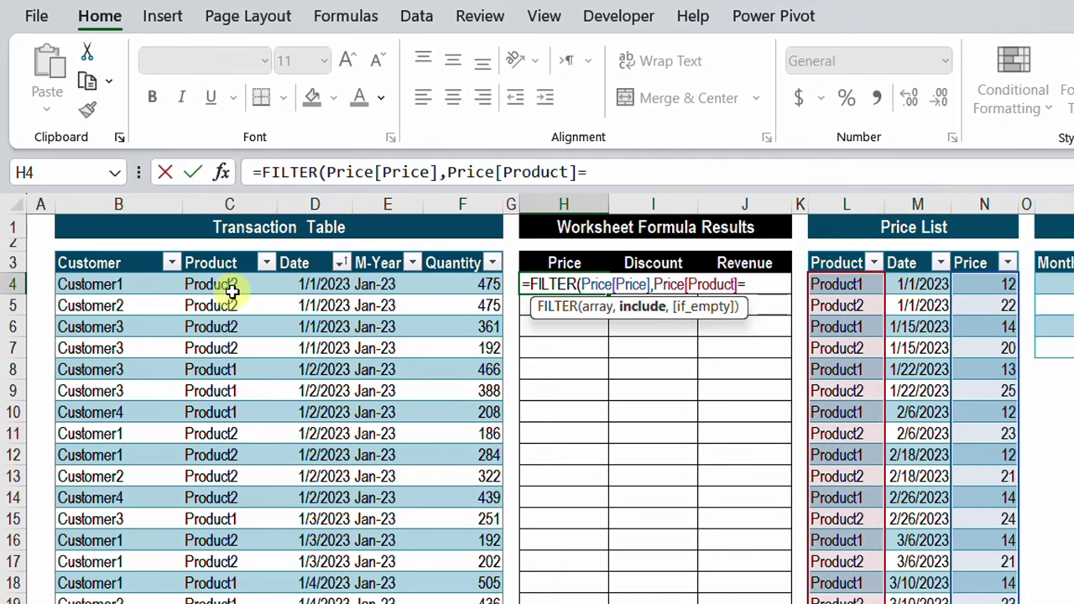
left_click(227, 287)
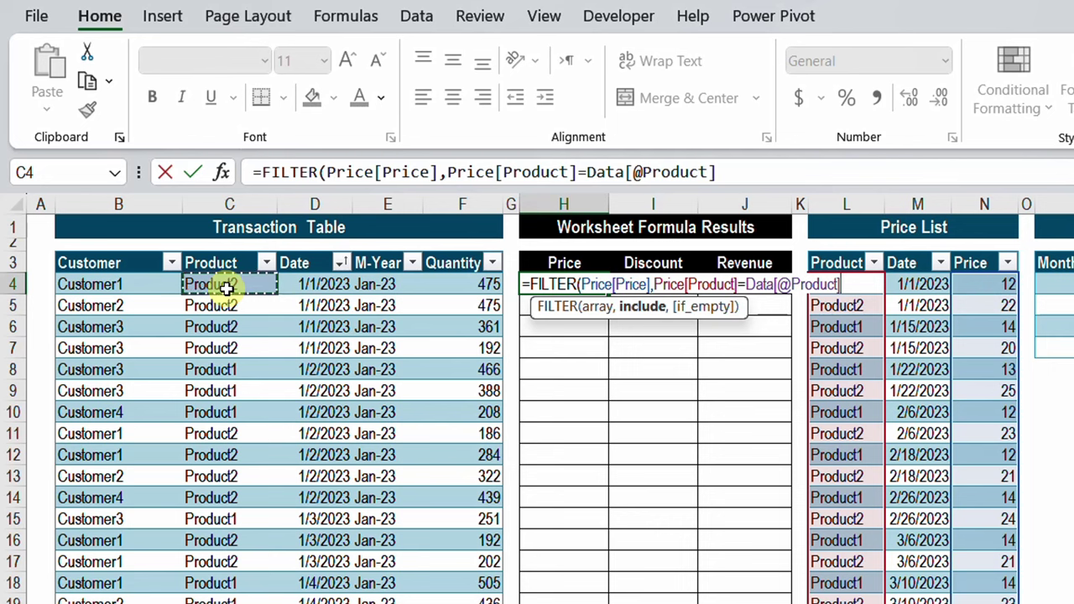
type(")")
key("Return")
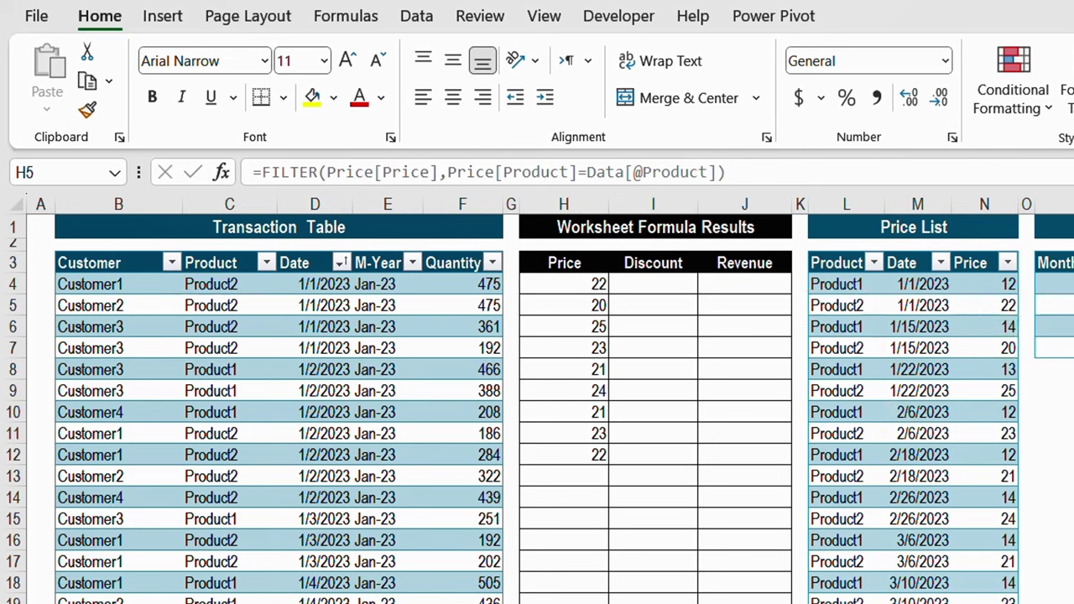
key("BackSpace")
left_click(582, 283)
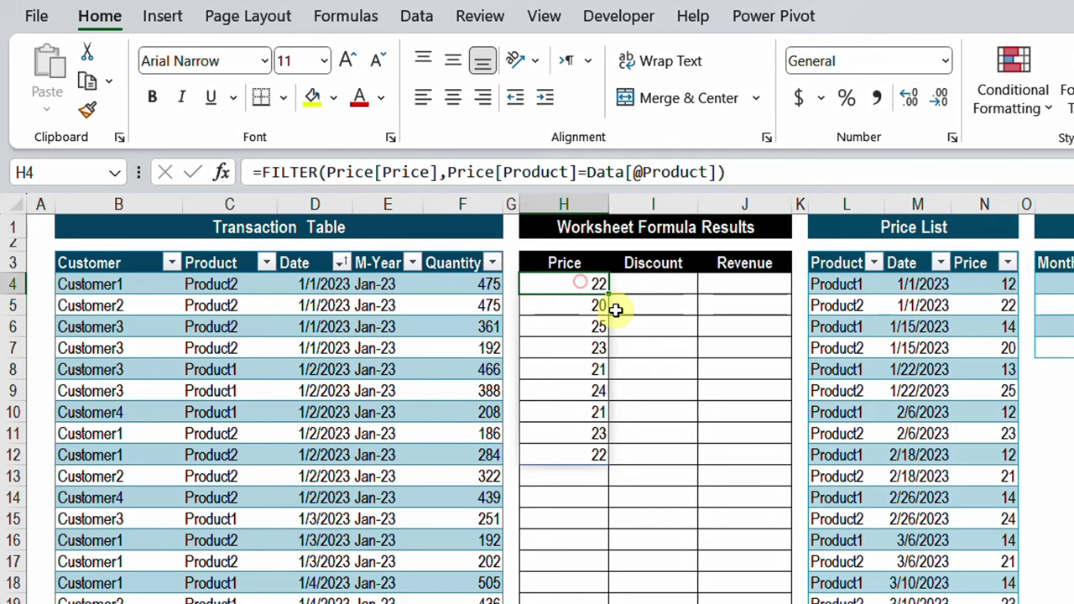
left_click(925, 287)
left_click_drag(925, 287, 923, 599)
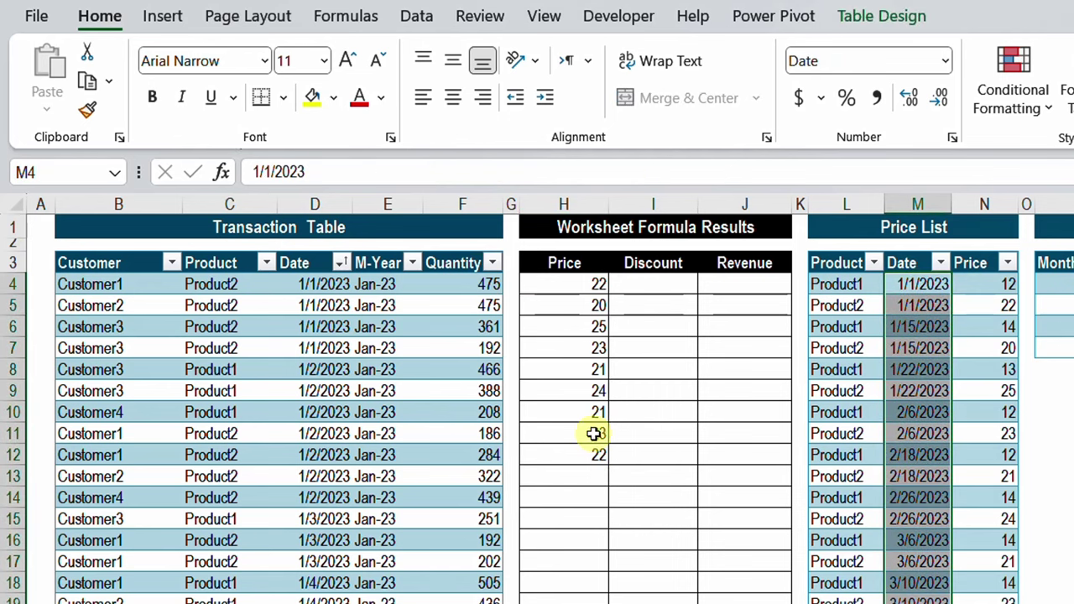
left_click(332, 286)
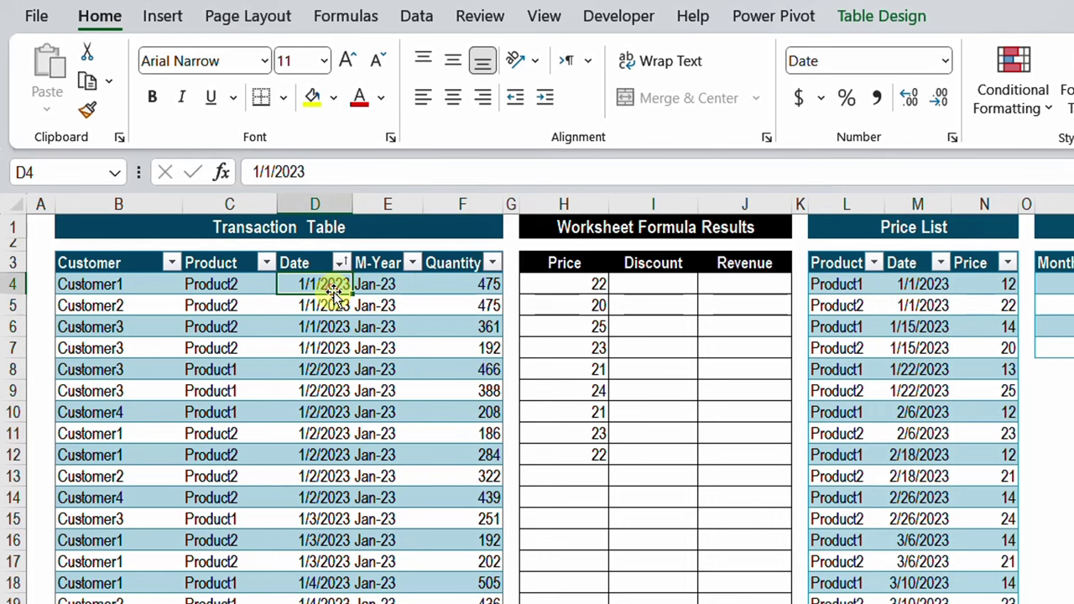
left_click(564, 288)
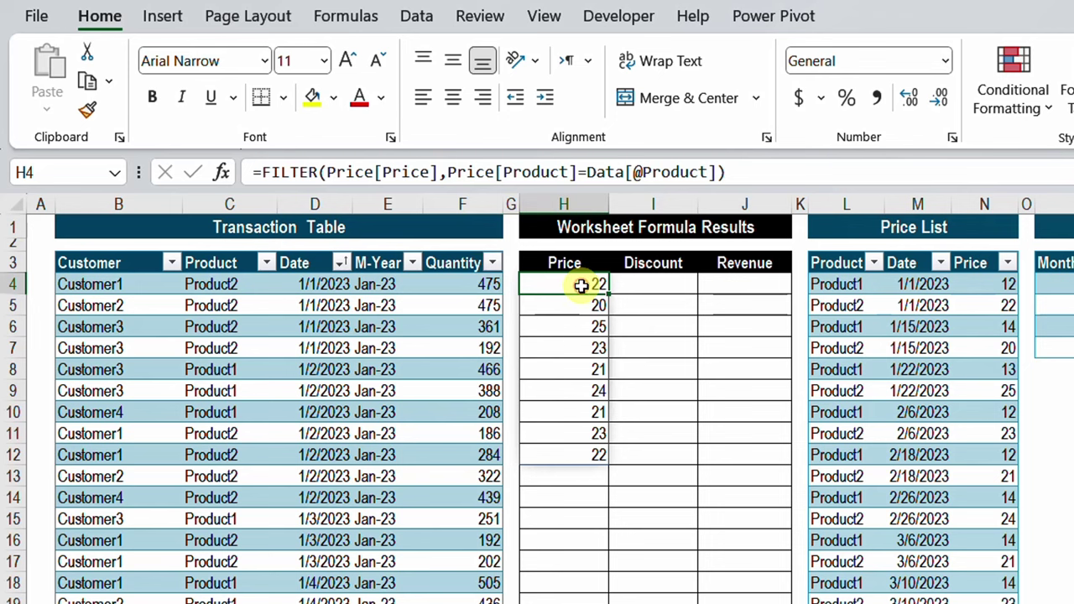
double_click(581, 285)
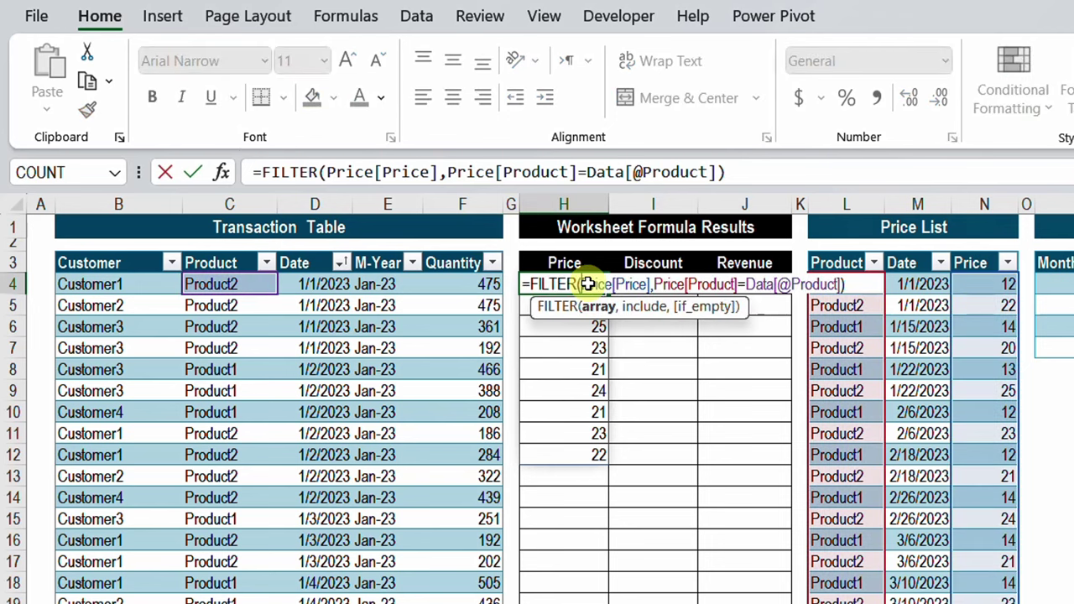
left_click(647, 311)
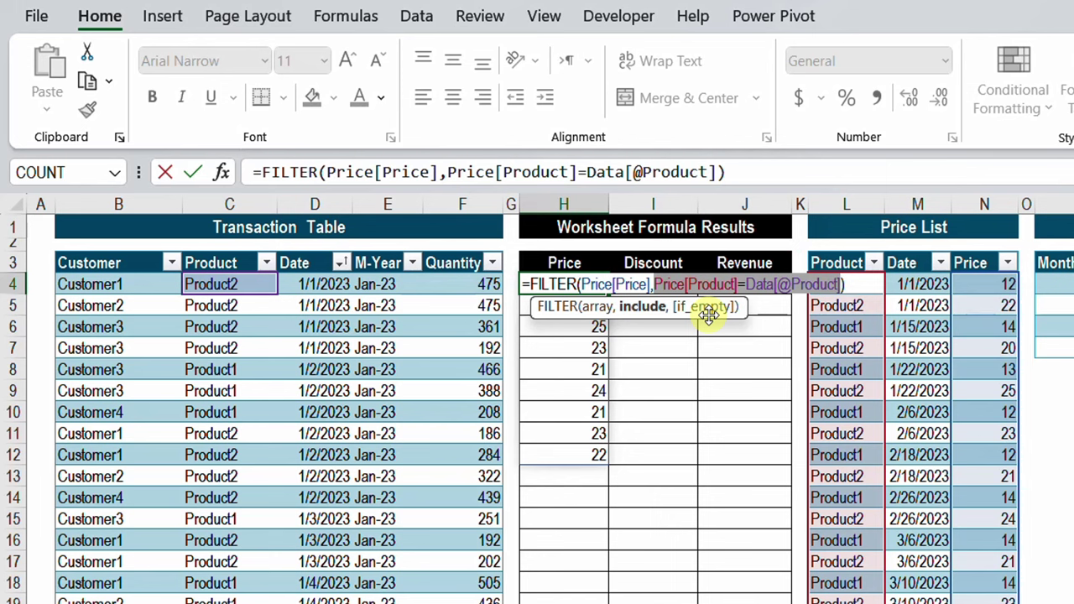
left_click(659, 284)
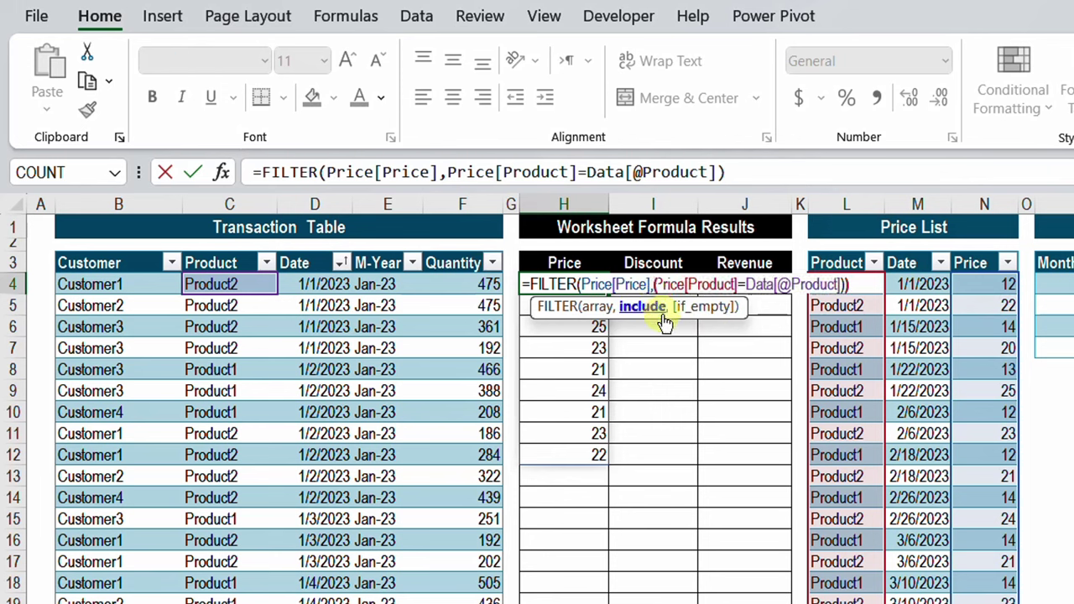
type("(")
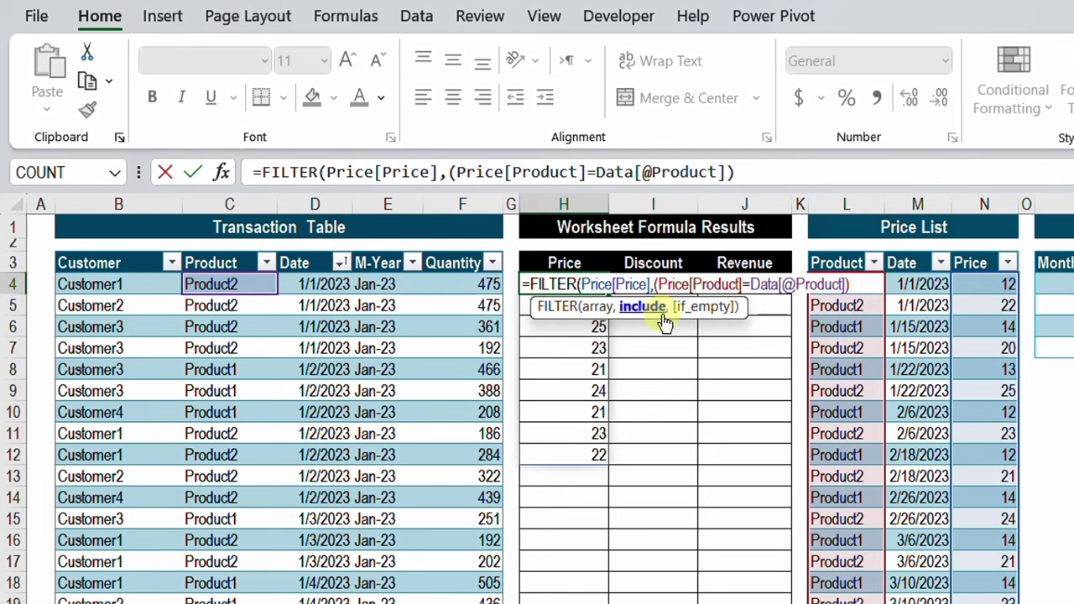
left_click(848, 286)
type(")")
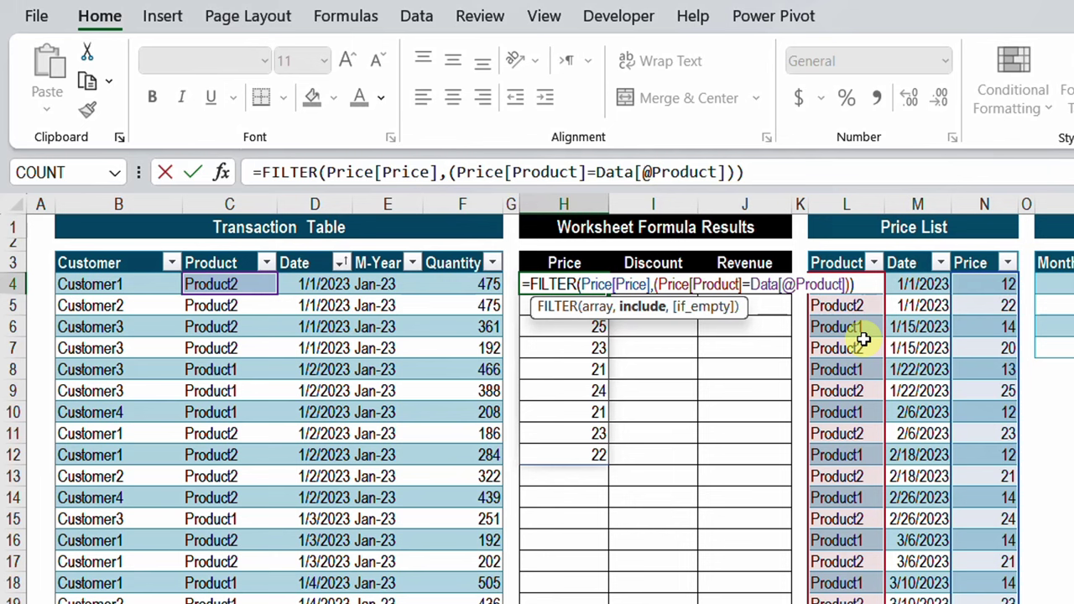
type("*")
key("BackSpace")
type("+")
key("BackSpace")
type("*()")
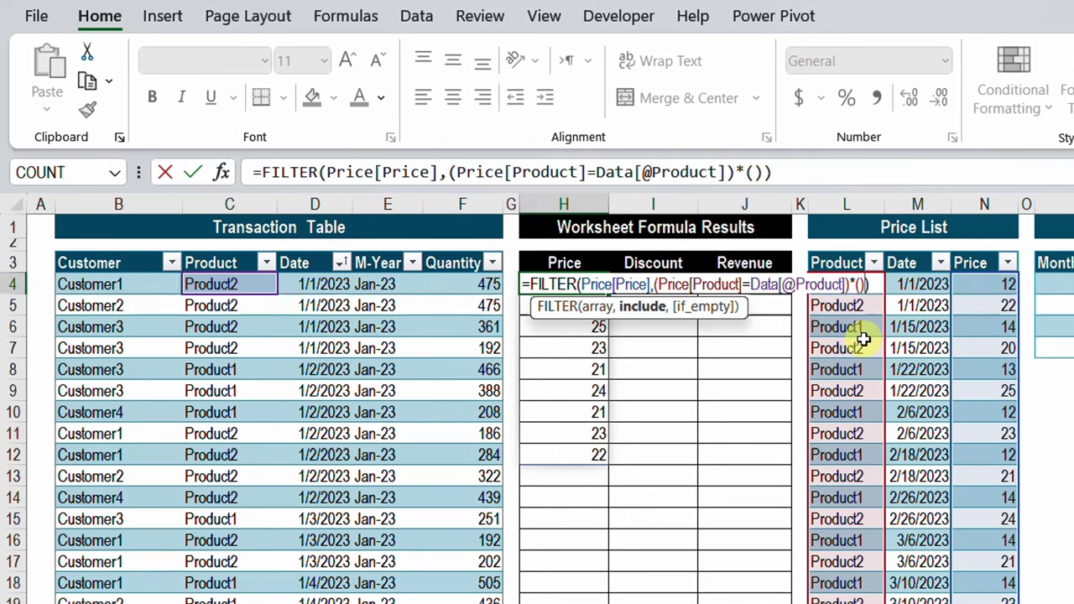
left_click(902, 260)
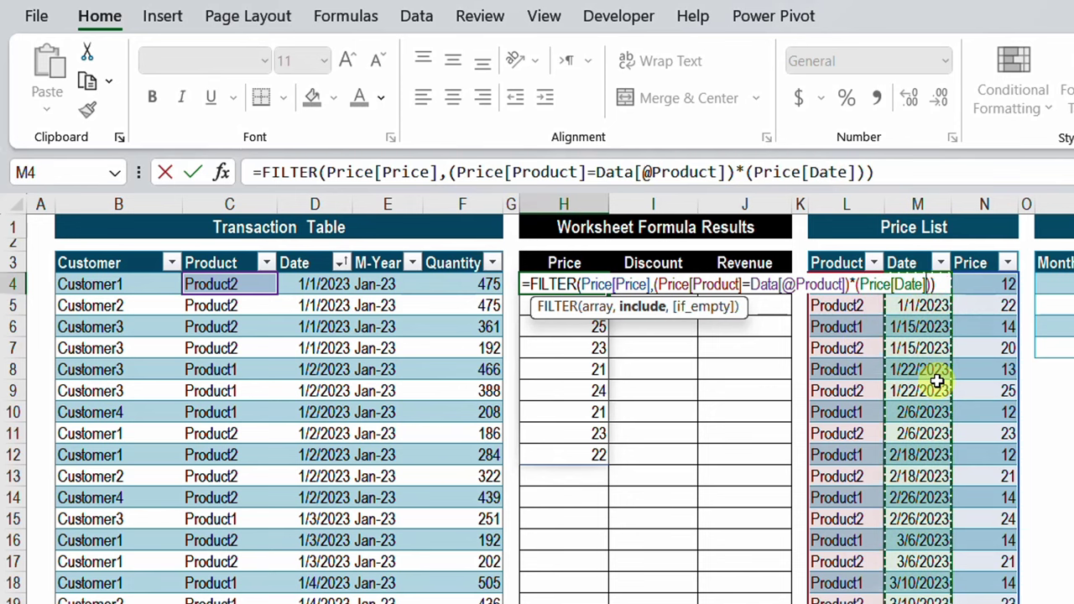
type("<=")
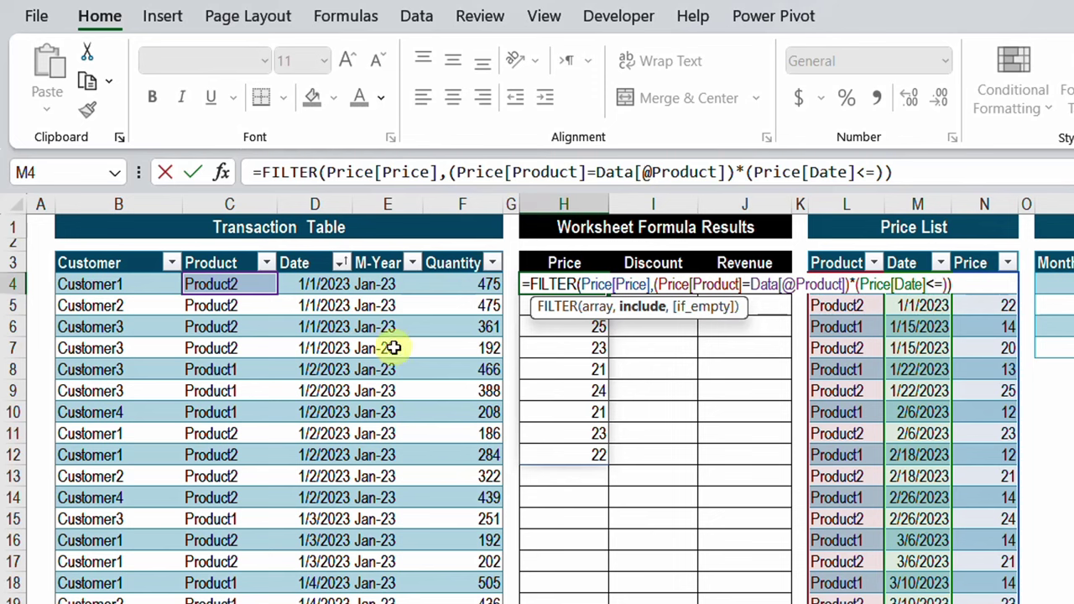
left_click(313, 285)
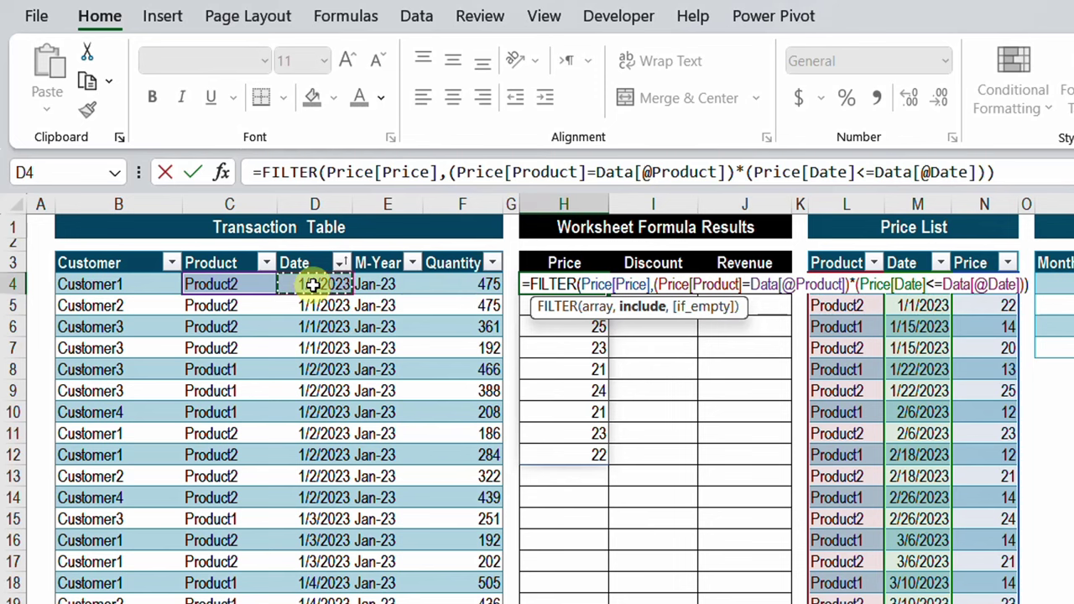
key("Return")
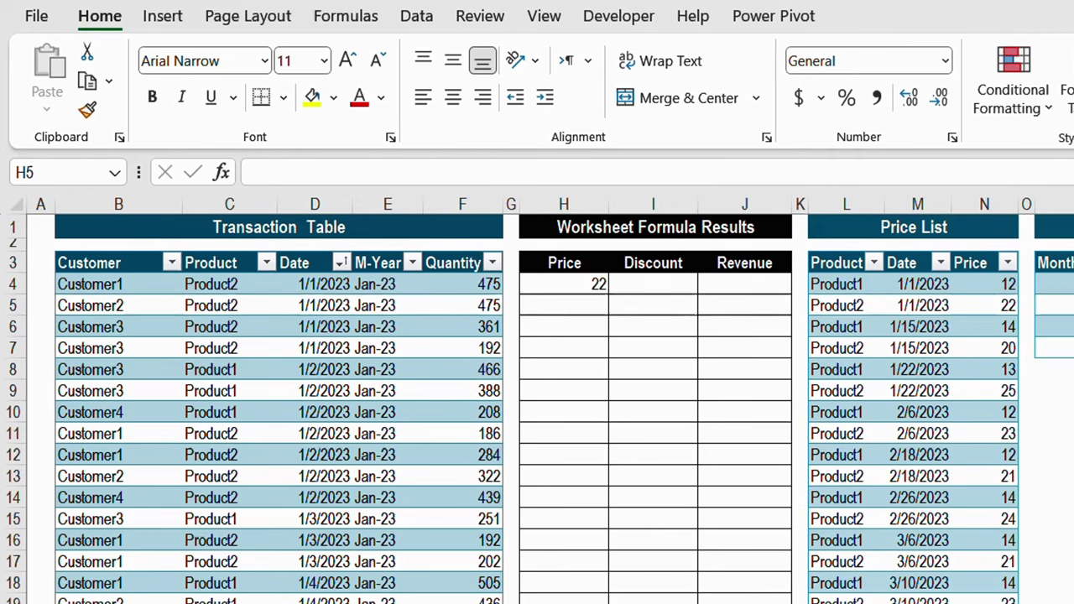
Step: Copy the H4 price formula to H111 to test it on a 1/28/2023 Product1 transaction
left_click(577, 283)
key("ctrl+c")
scroll(586, 455, "down", 20)
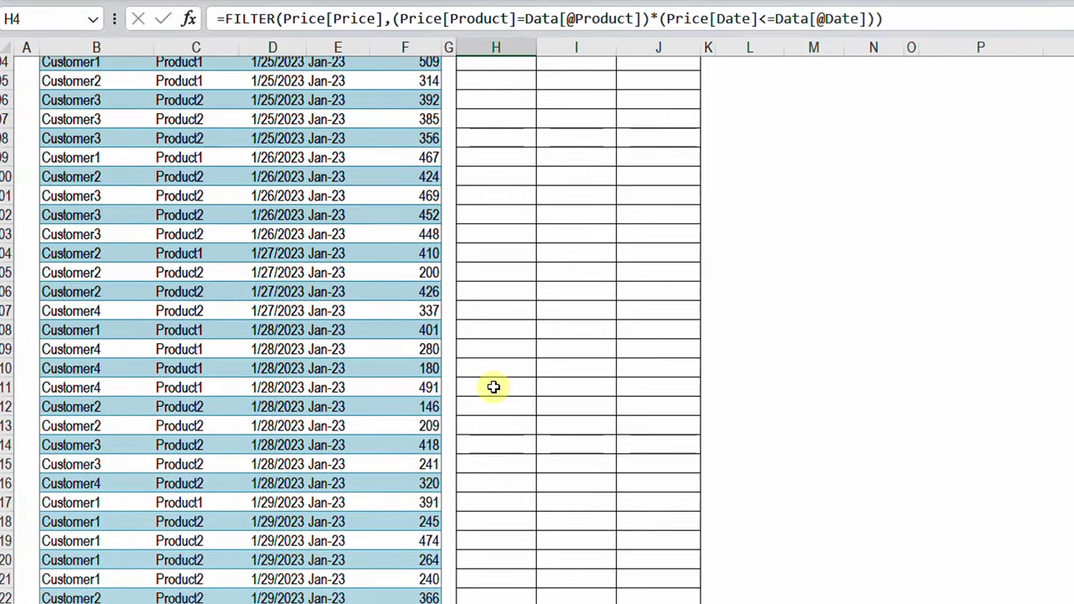
left_click(560, 584)
left_click(494, 388)
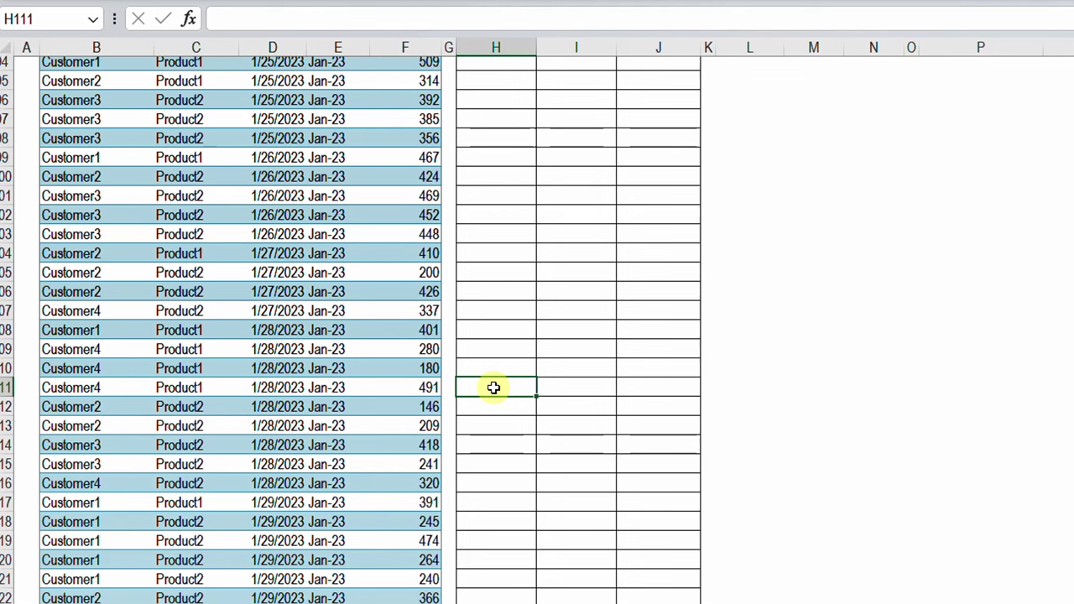
key("ctrl+v")
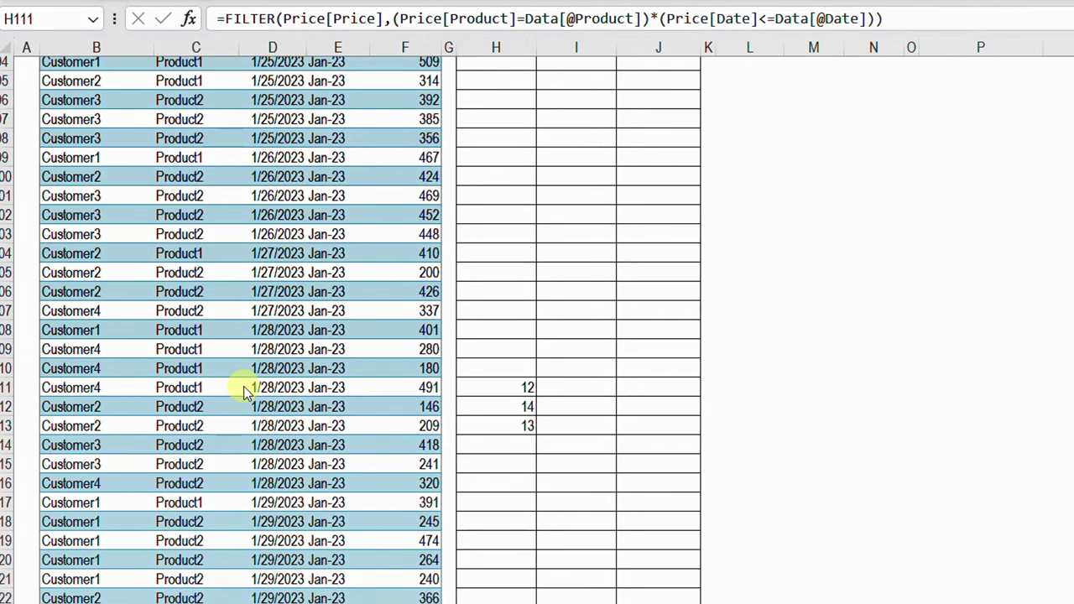
Step: Compare the date and product of transaction row 111 with the Product1 prices dated 1/1/2023, 1/15/2023 and 1/22/2023 in the Price List
left_click_drag(239, 379, 317, 401)
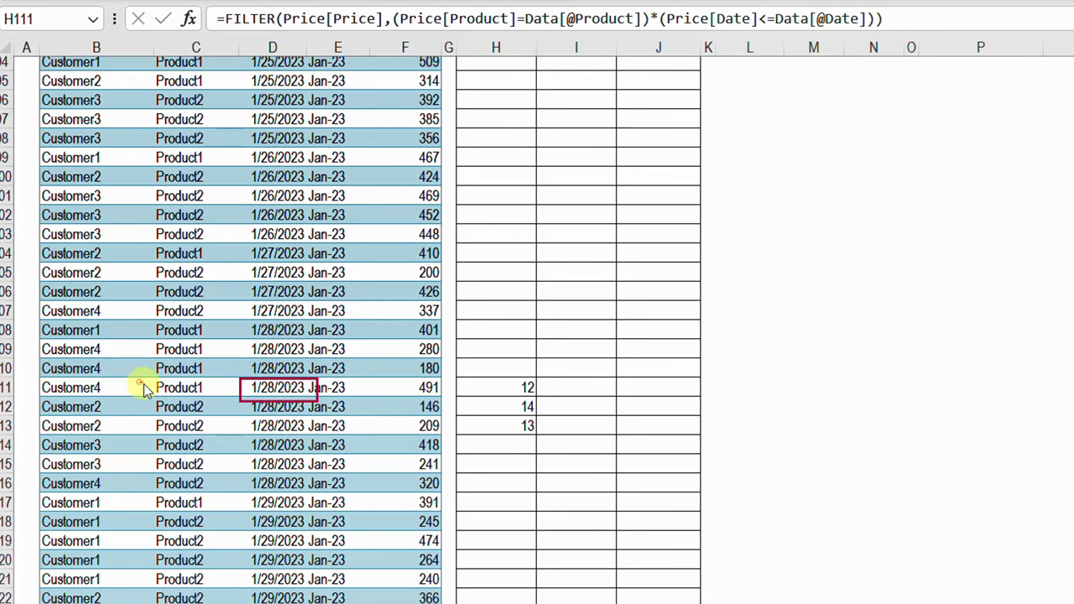
left_click_drag(141, 383, 214, 400)
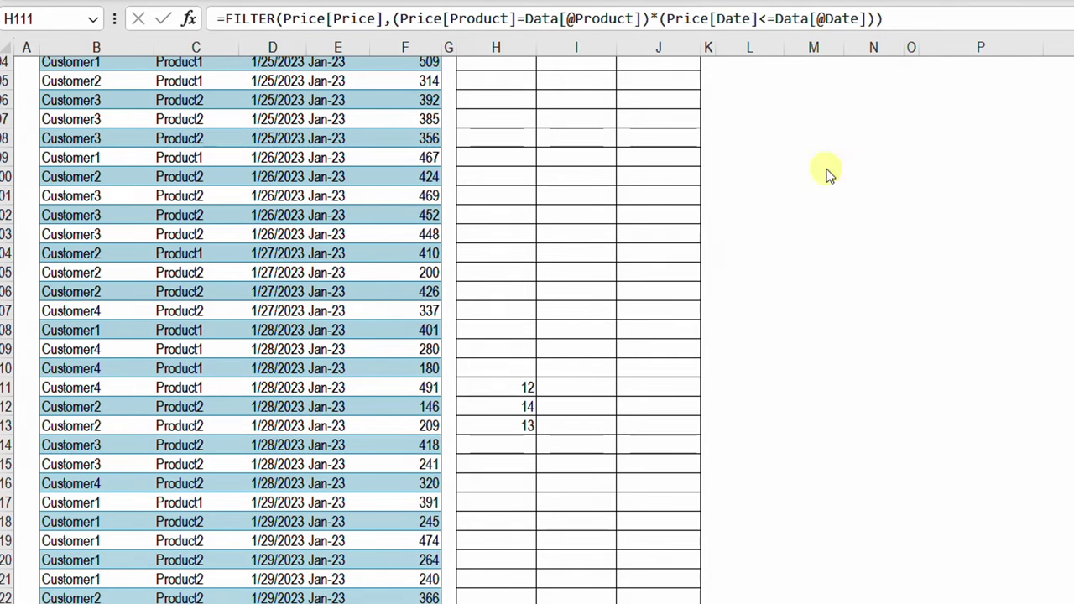
scroll(462, 356, "up", 20)
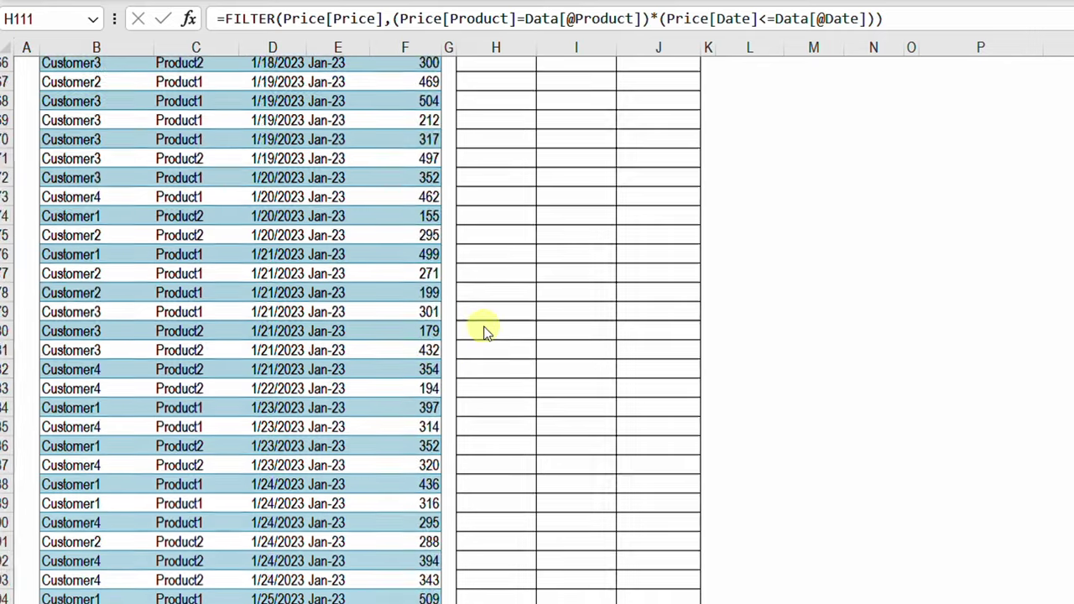
scroll(537, 305, "up", 9)
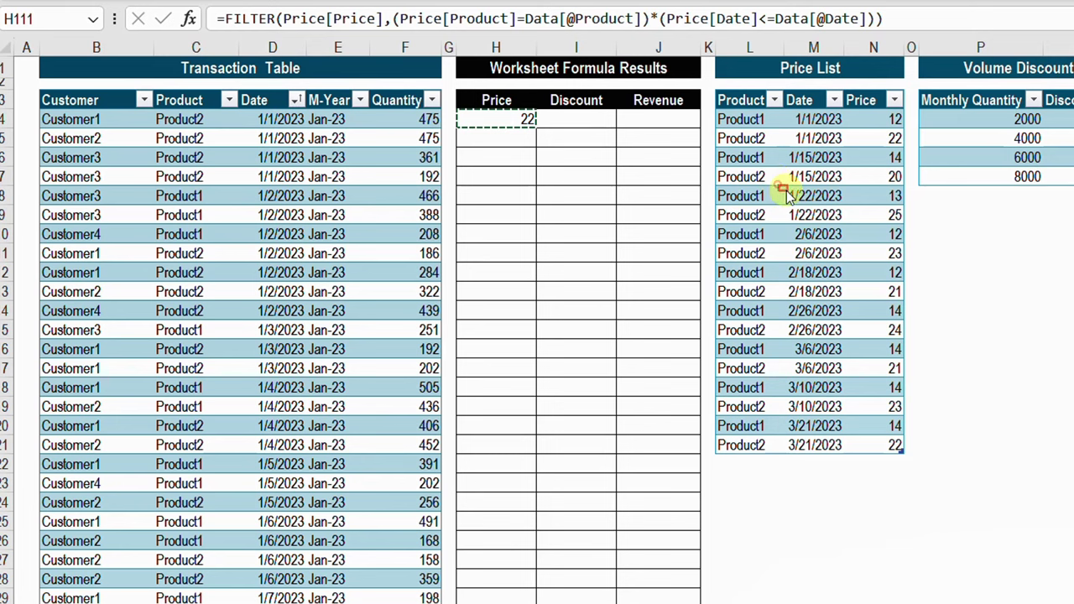
left_click_drag(779, 188, 909, 204)
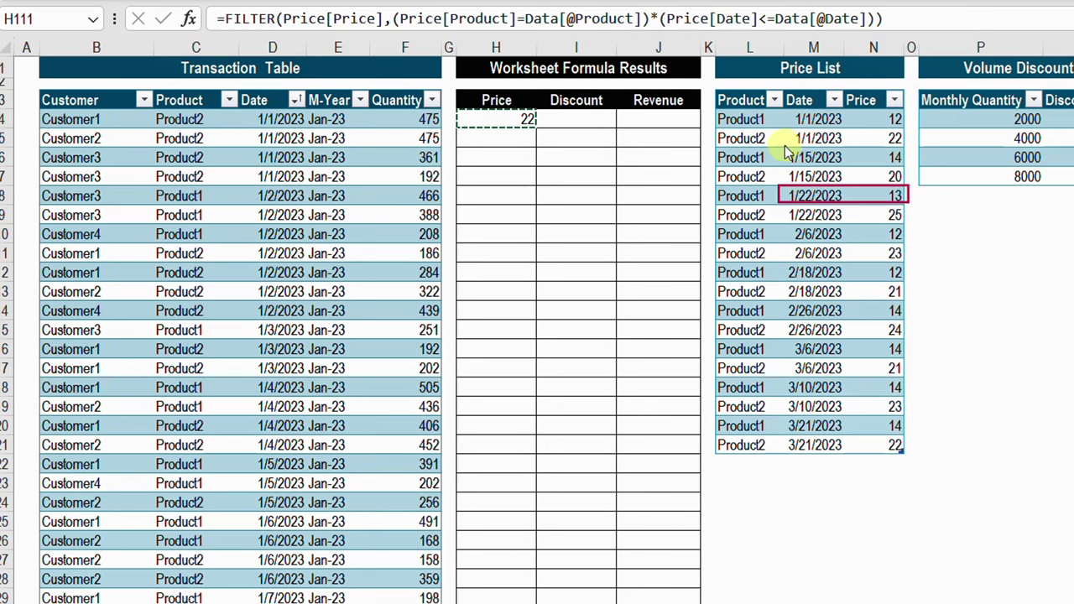
left_click_drag(786, 148, 909, 169)
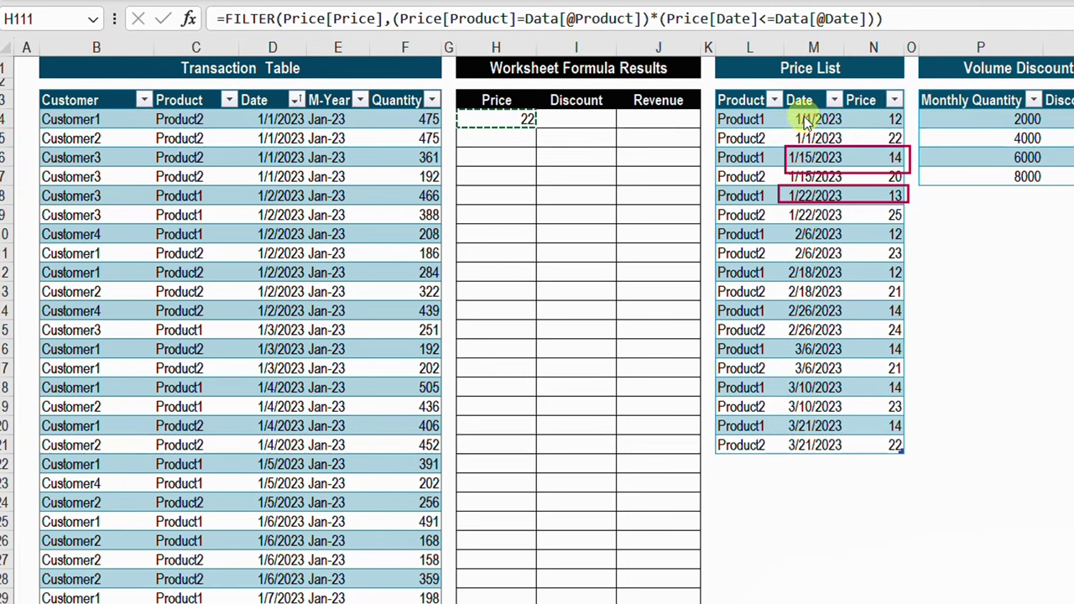
left_click_drag(789, 110, 907, 130)
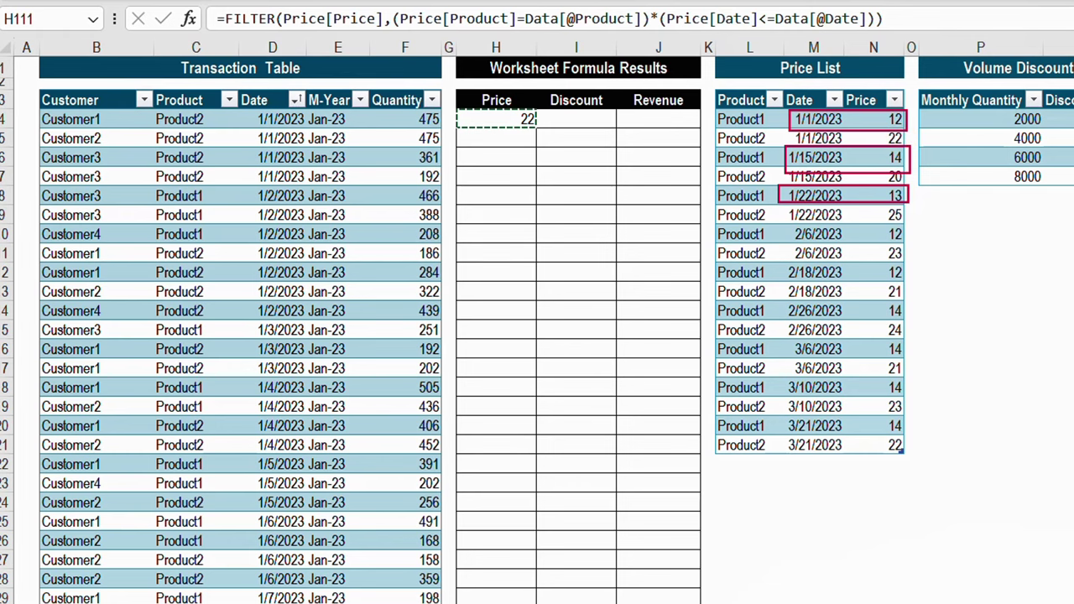
key("Escape")
Step: Check the spilled test prices starting in H111 and delete the test formula
left_click(511, 213)
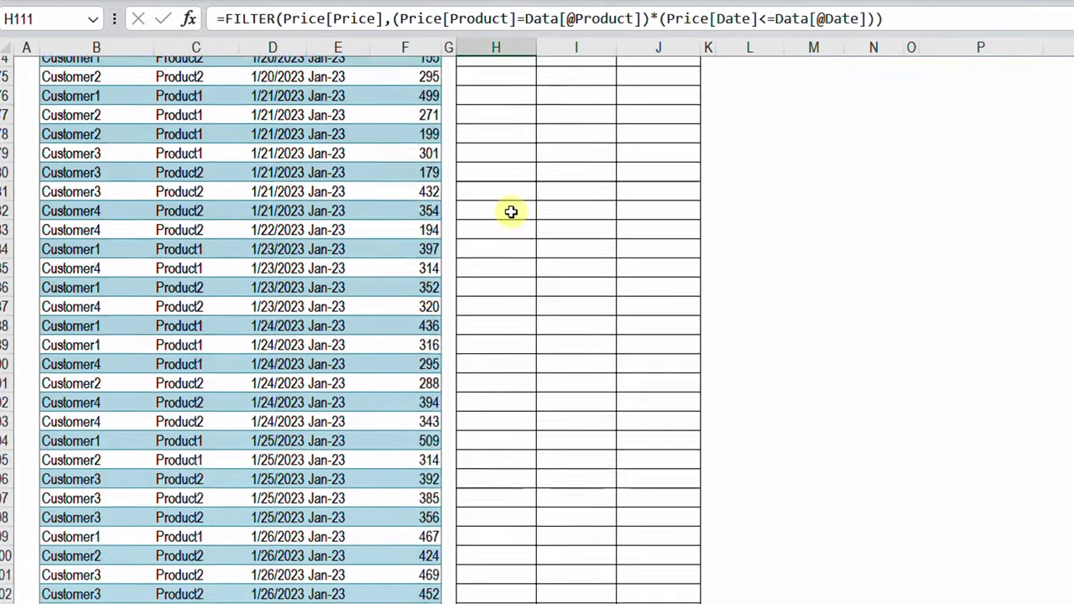
key("Down")
key("ctrl+v")
key("Down")
key("ctrl+v")
key("Up")
key("Up")
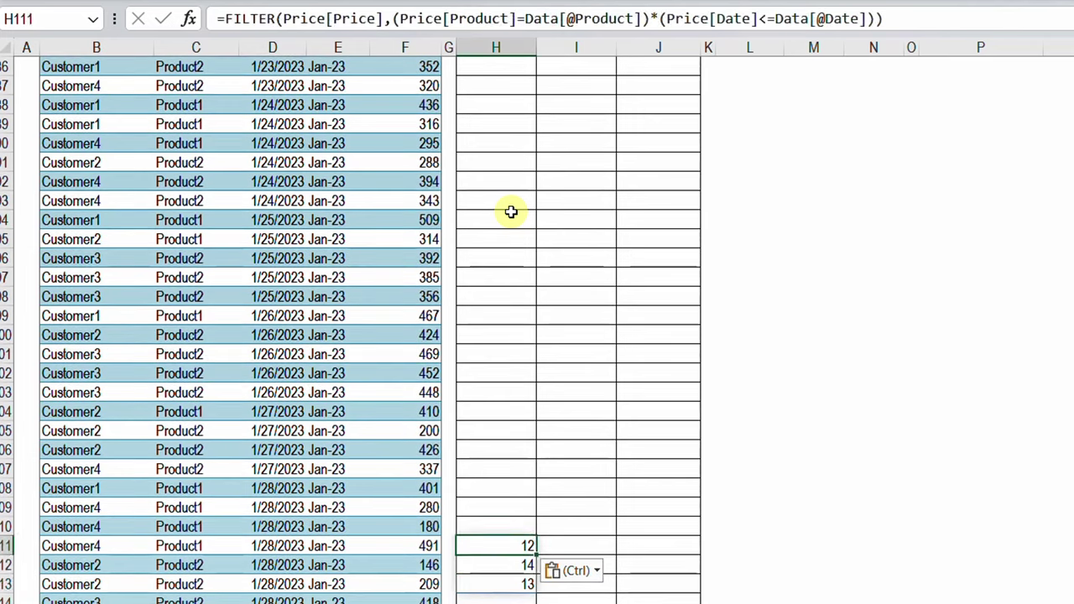
key("Down")
key("Down")
key("Down")
key("Up")
key("Up")
key("Up")
scroll(511, 367, "down", 4)
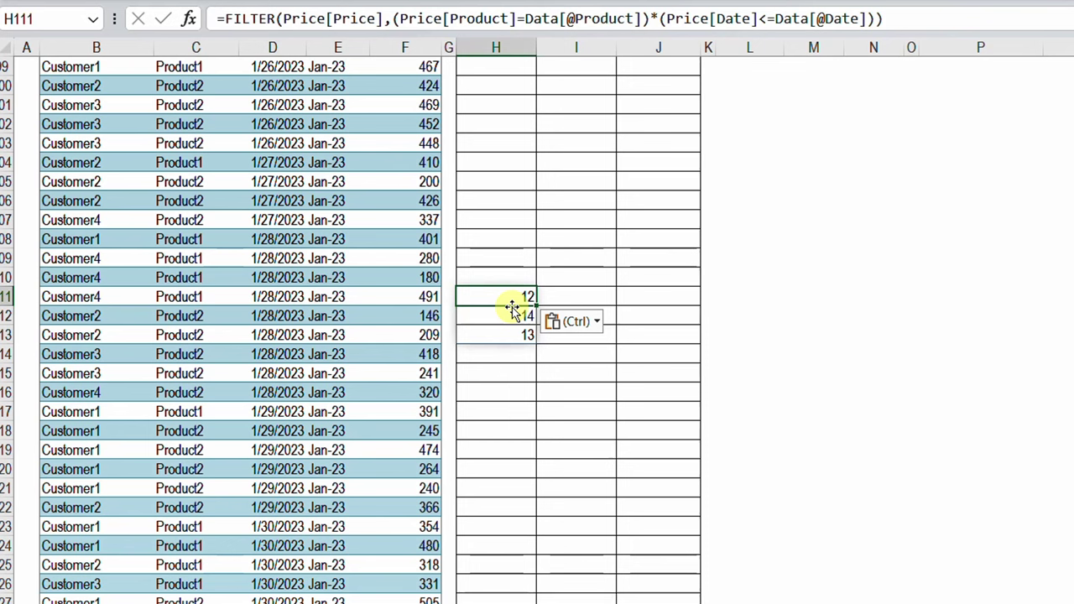
key("Delete")
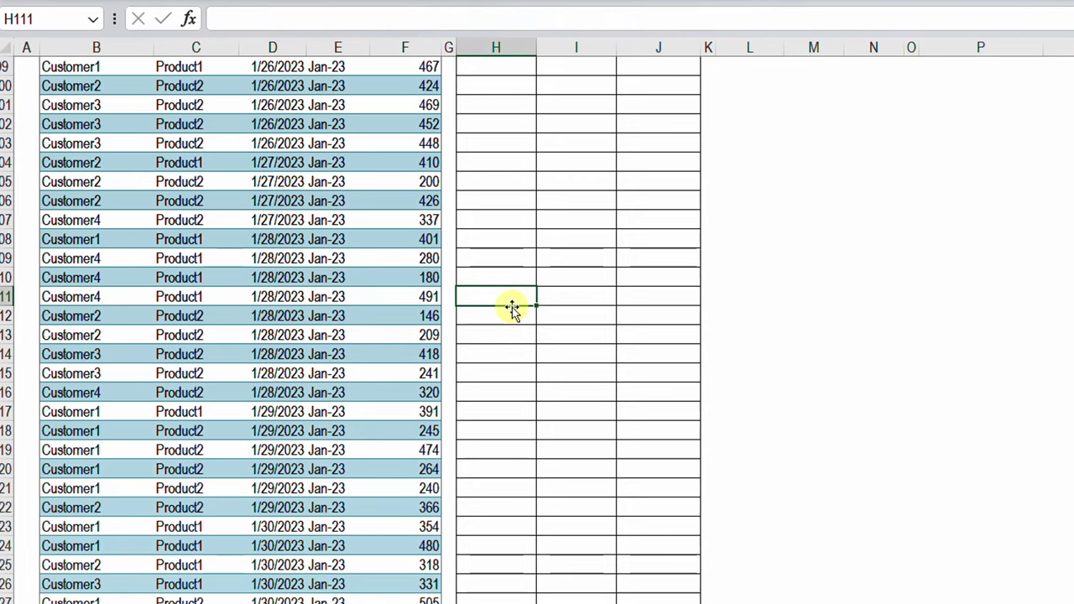
Step: Wrap the FILTER formula in H4 in a CHOOSEROWS function, keeping FILTER on its own line as the array argument
key("ctrl+Up")
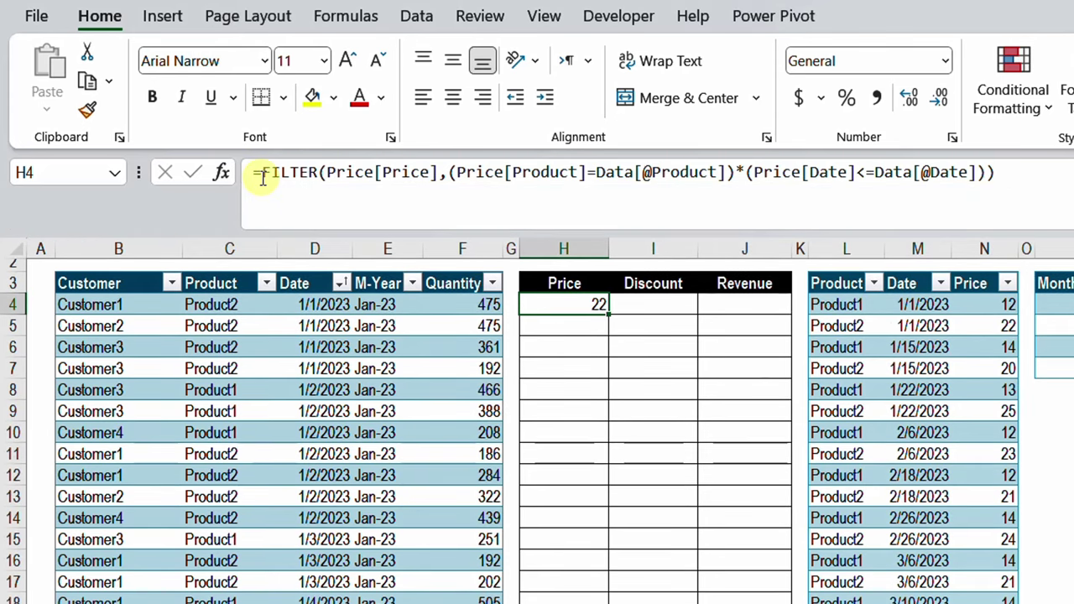
left_click(259, 173)
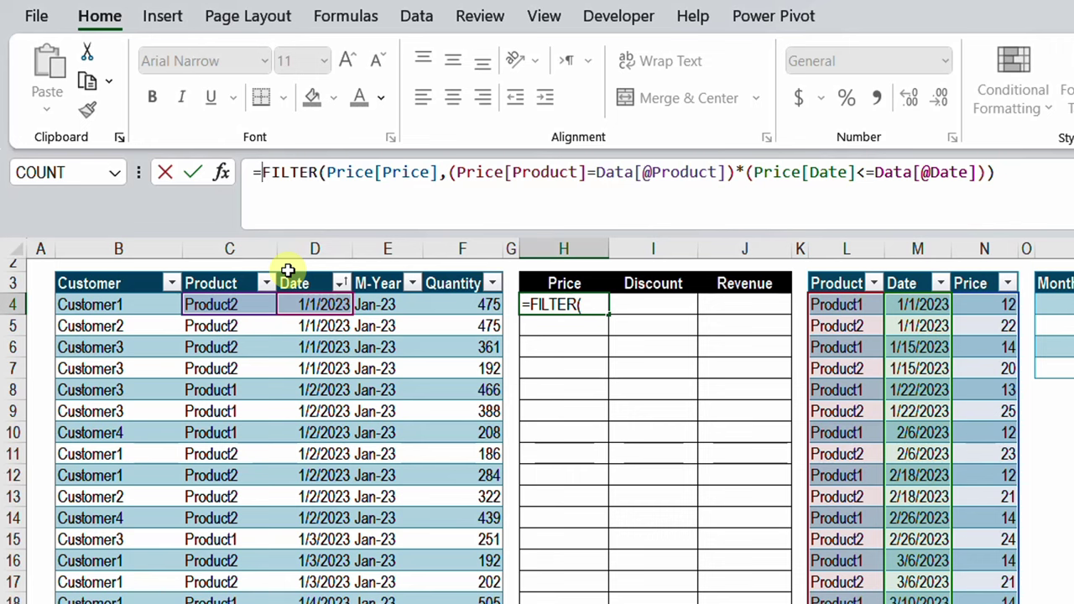
key("alt+Return")
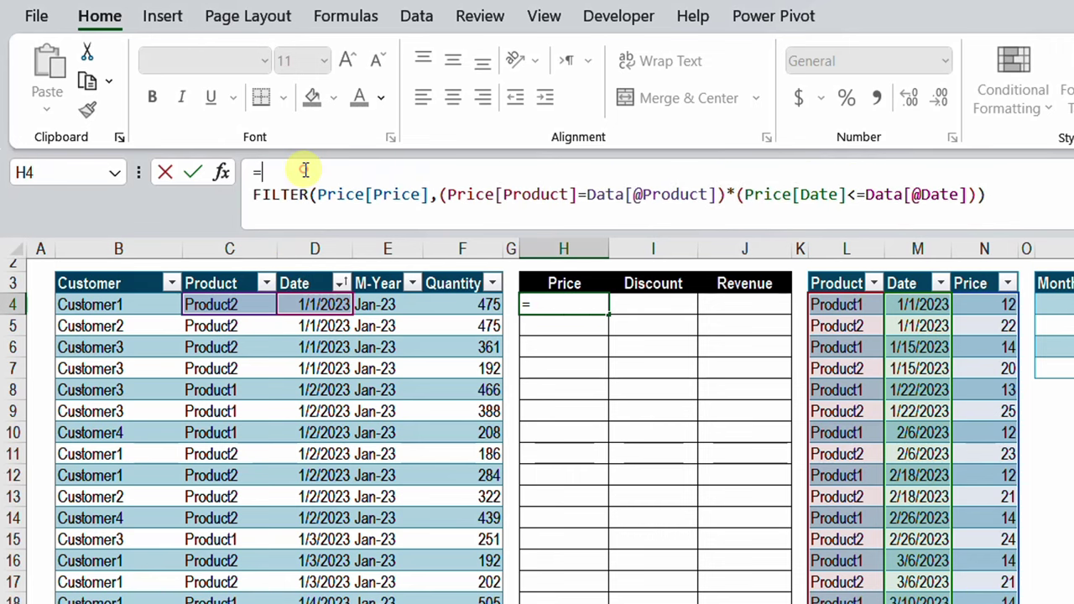
type("C")
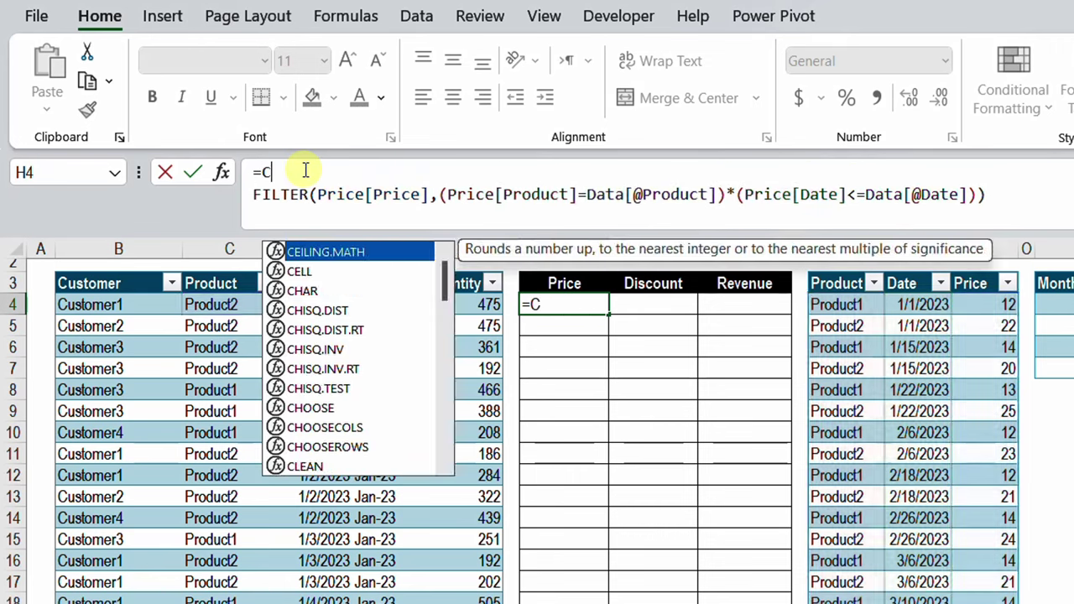
type("Ho")
key("Down")
key("Down")
key("Tab")
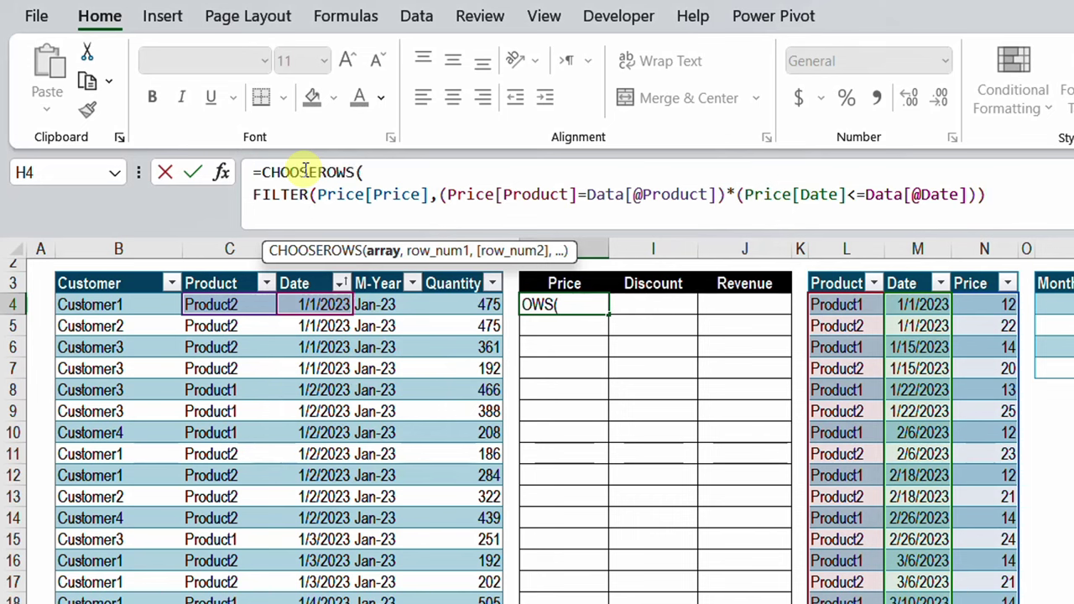
Step: Complete the CHOOSEROWS formula in H4 with row number -1 and enter it
left_click(388, 256)
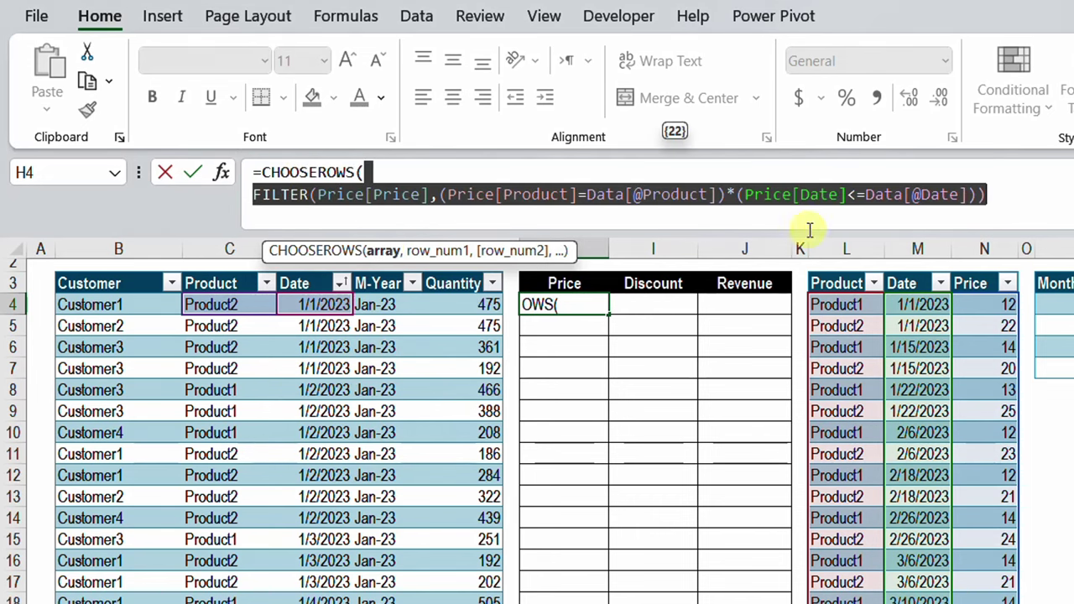
left_click(1011, 198)
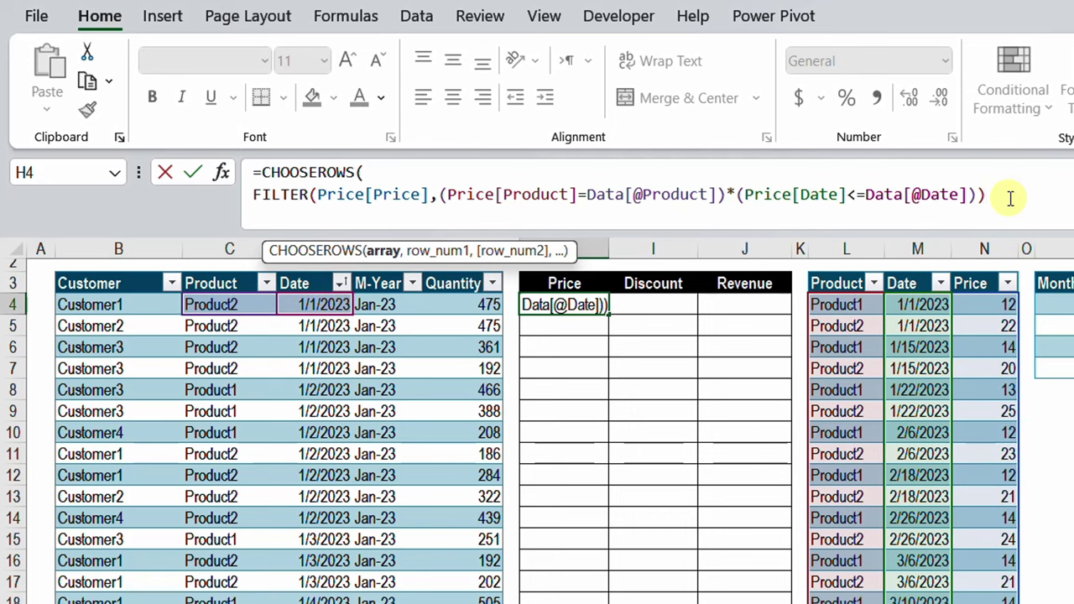
type(",")
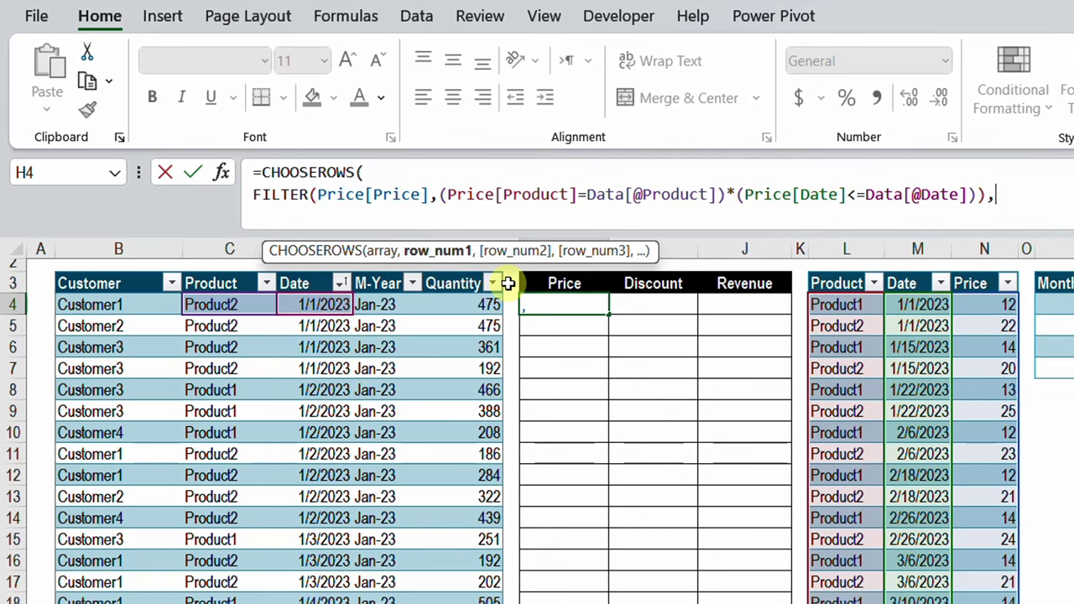
type("-1)")
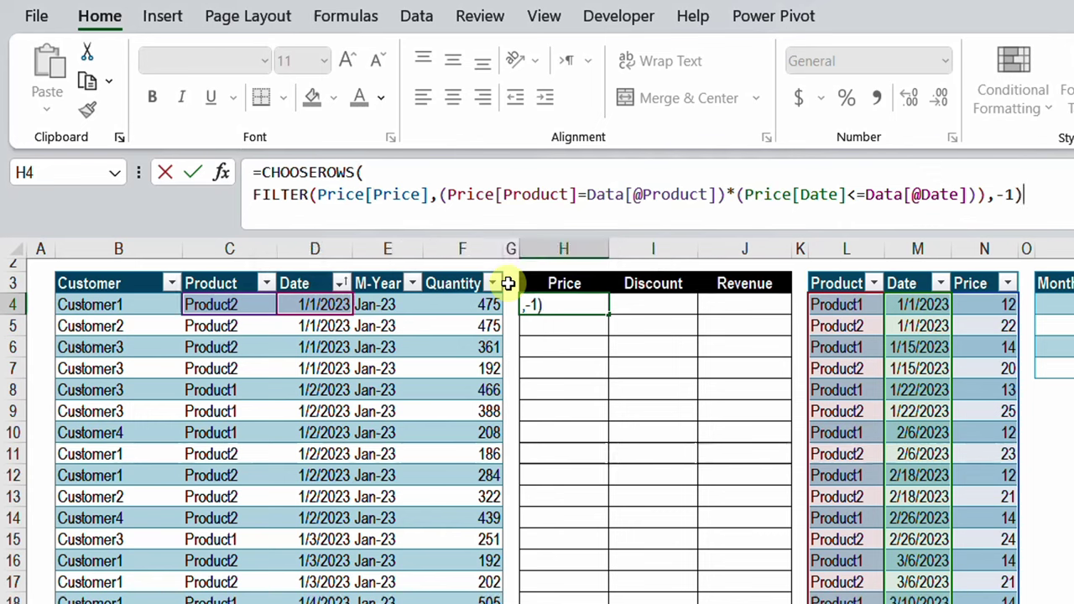
key("Return")
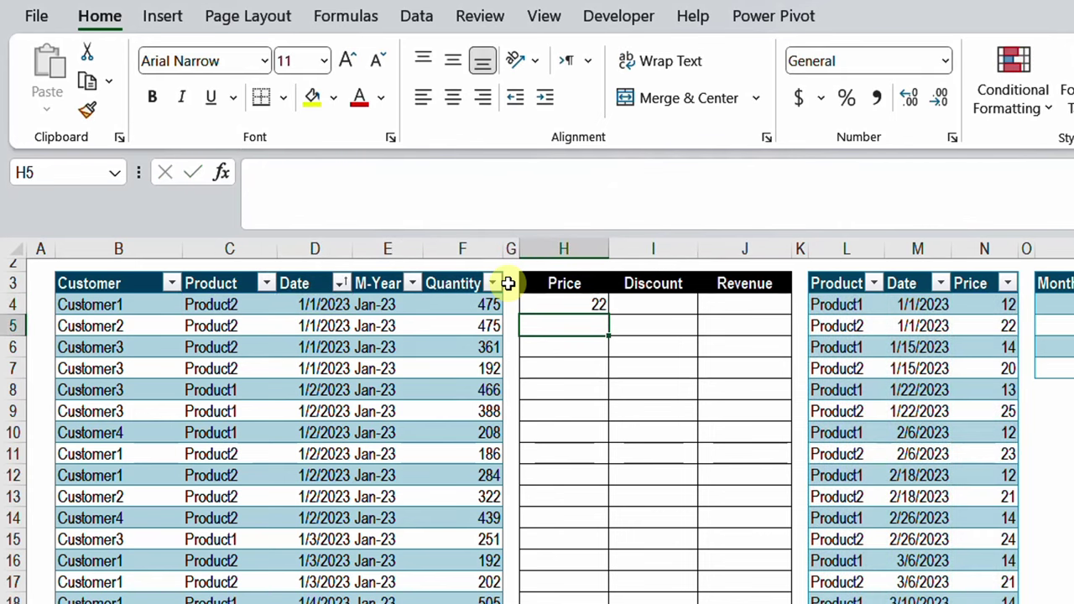
Step: Fill the H4 price formula down the Price column to H363 and check the last rows
left_click(568, 307)
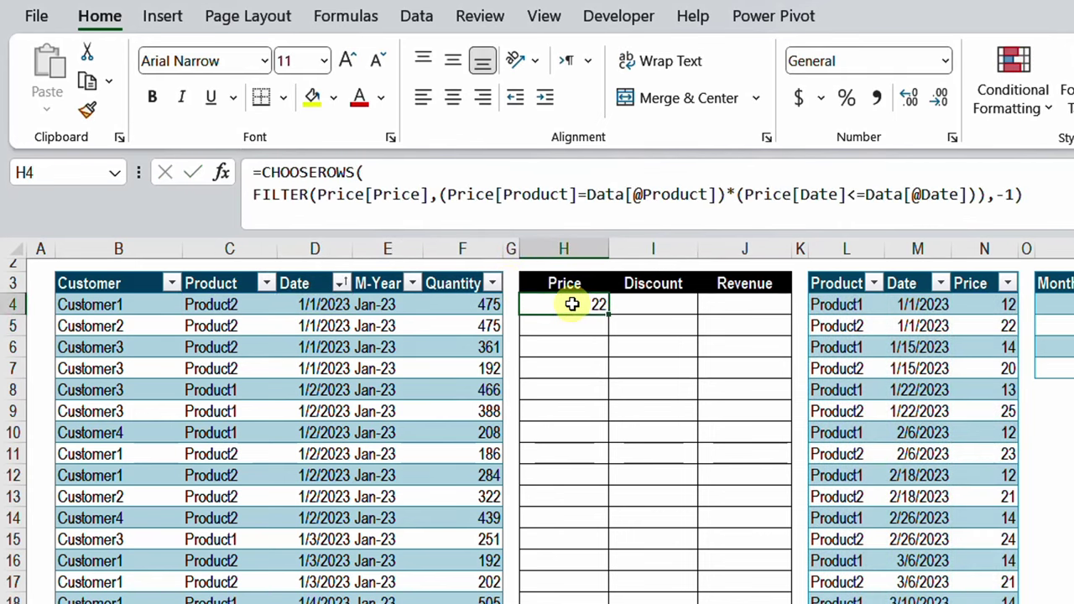
left_click(486, 328)
key("ctrl+Down")
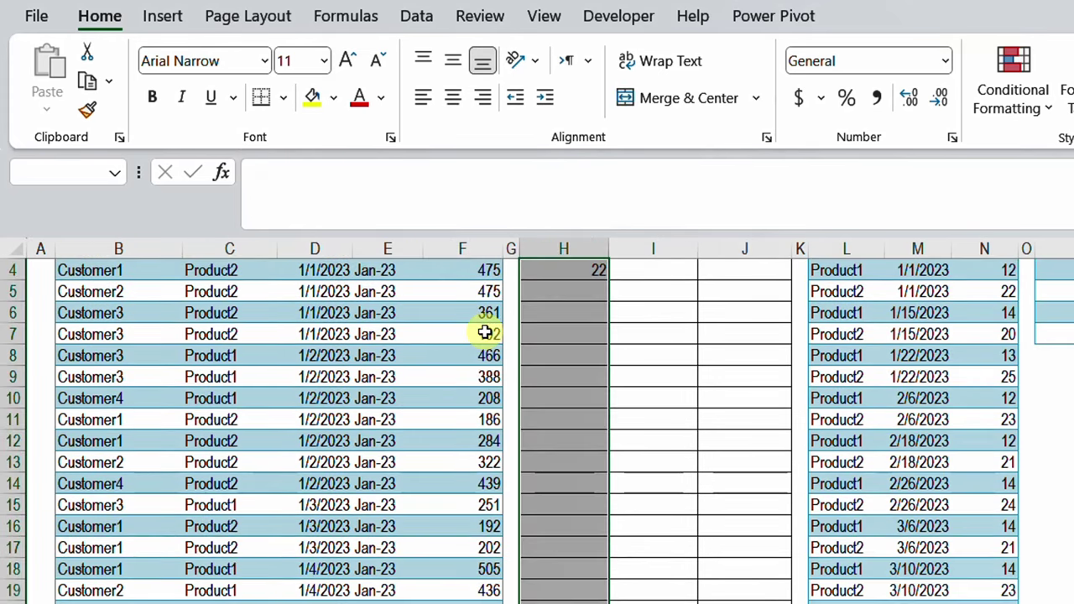
key("ctrl+d")
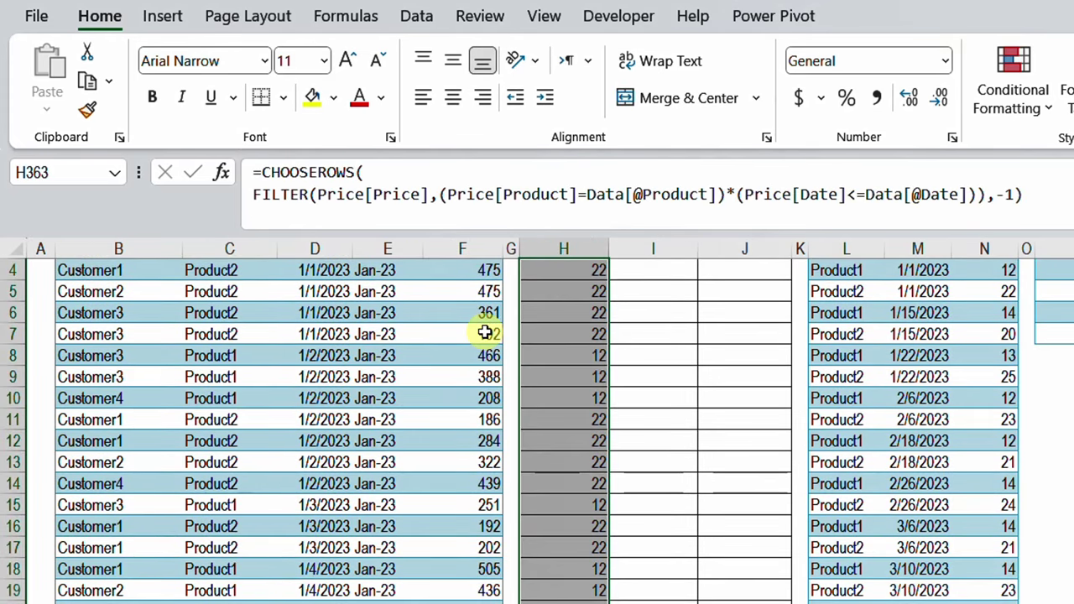
key("Up")
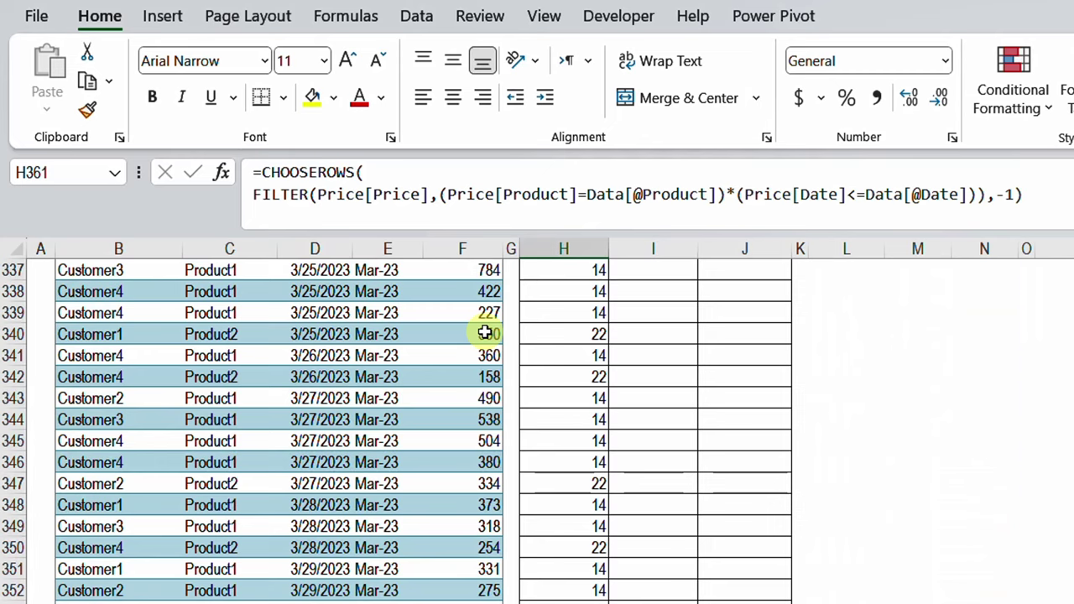
key("ctrl+Up")
key("Up")
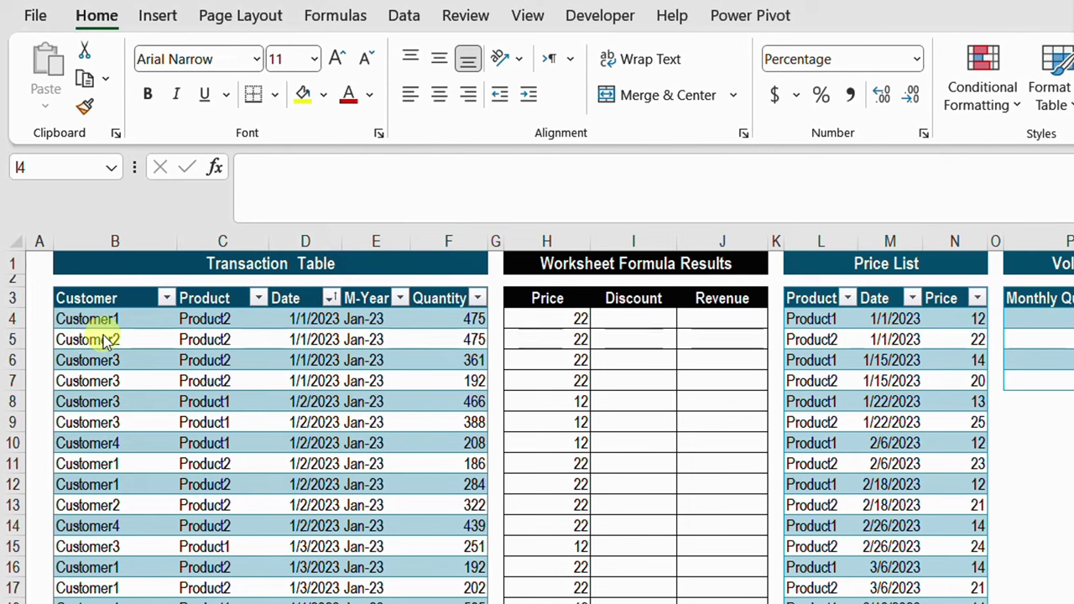
Step: Compare the customer, product and month of the transactions in rows 4 and 11
mouse_move(49, 310)
left_mouse_down()
mouse_move(81, 328)
mouse_move(244, 328)
left_mouse_up()
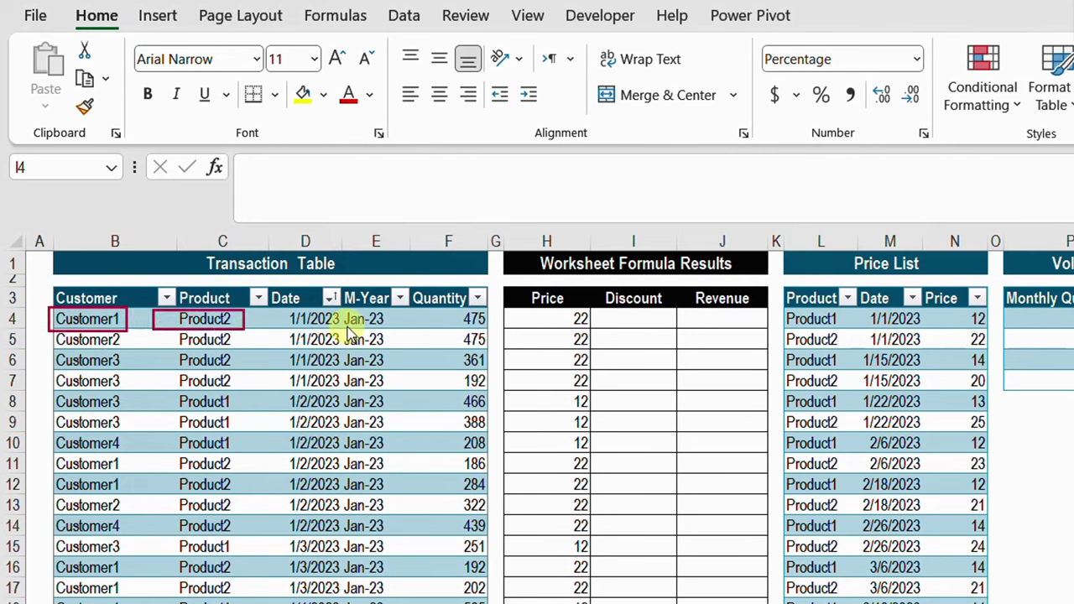
left_click_drag(344, 310, 393, 328)
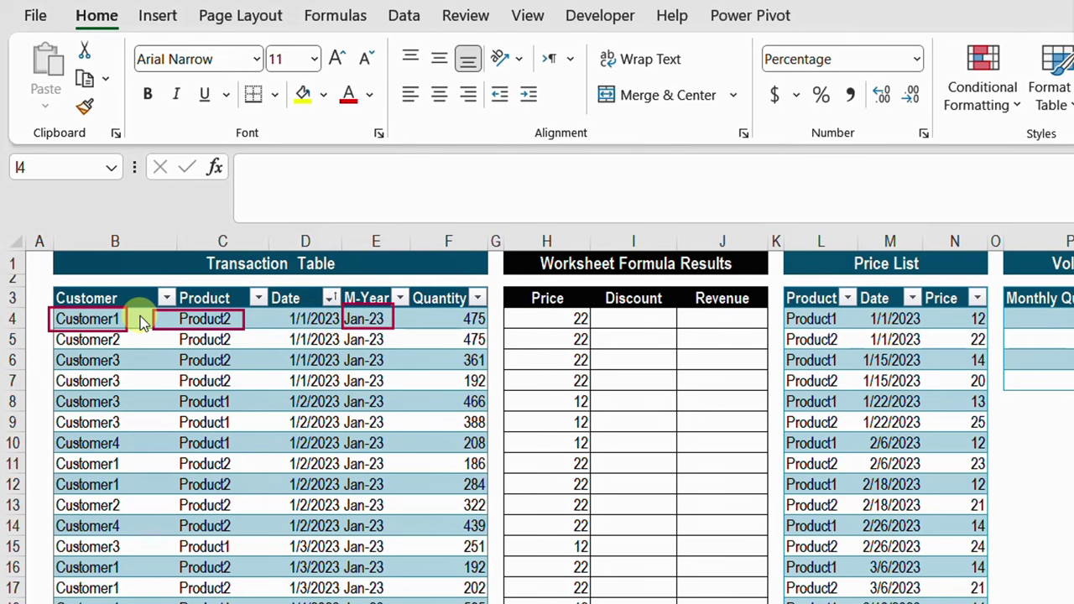
mouse_move(36, 454)
left_mouse_down()
mouse_move(132, 478)
mouse_move(231, 475)
left_mouse_up()
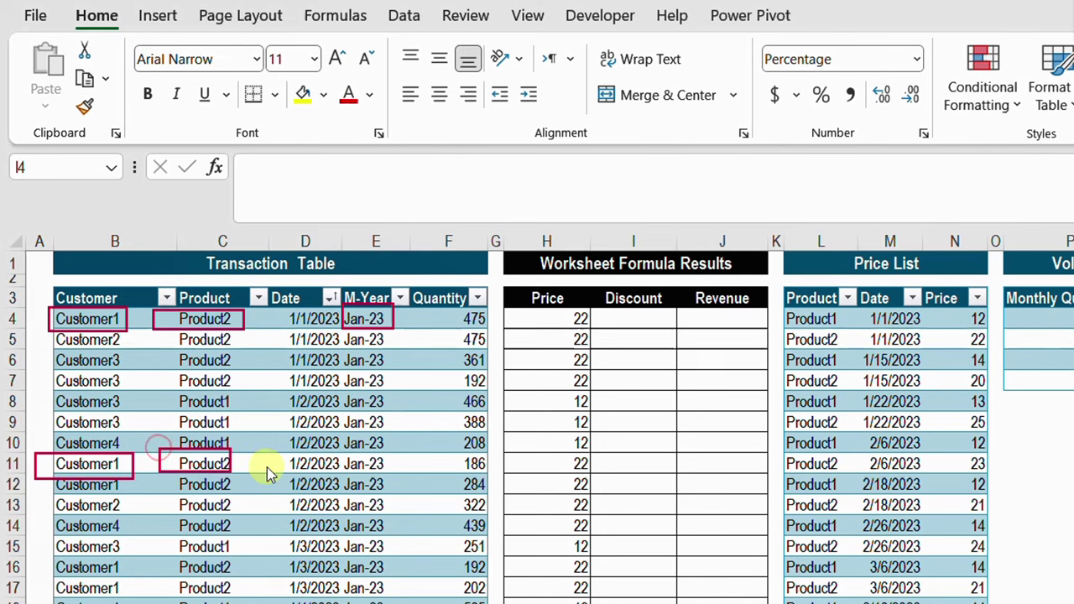
mouse_move(343, 453)
left_mouse_down()
mouse_move(353, 475)
mouse_move(400, 485)
left_mouse_up()
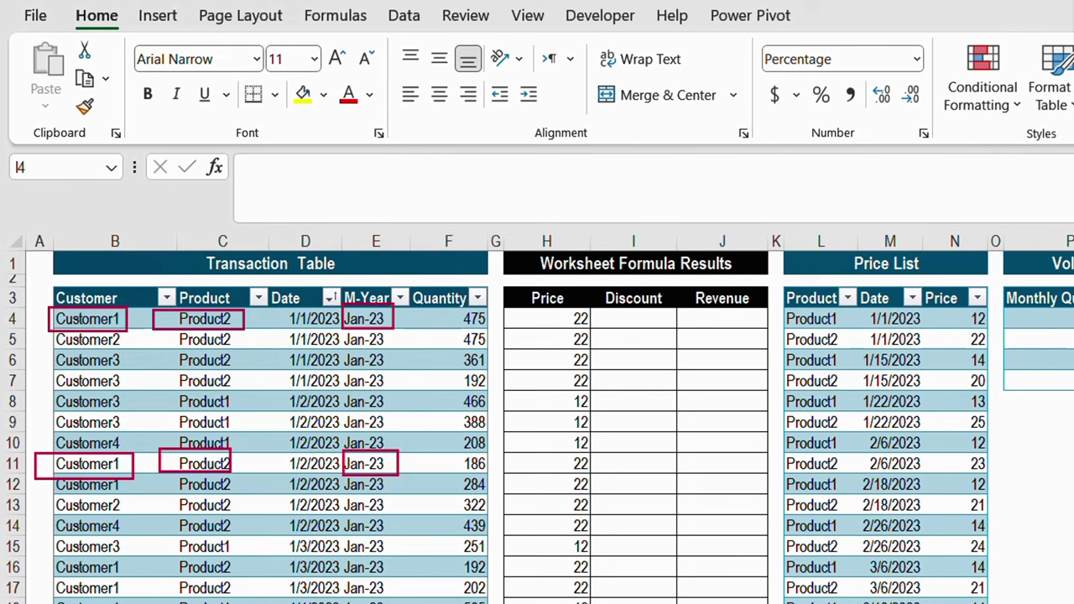
key("Escape")
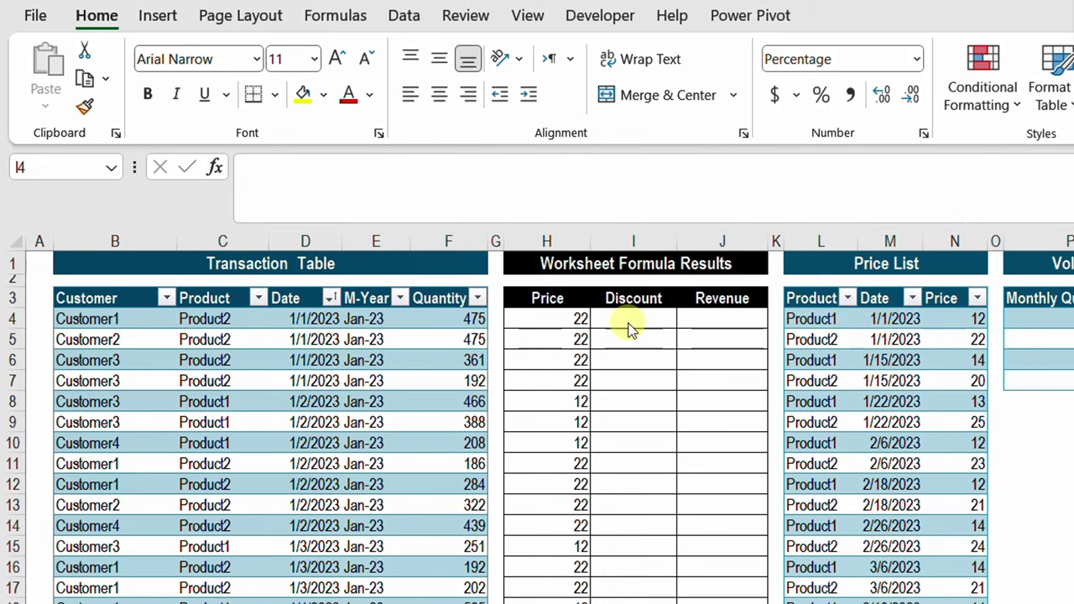
Step: Start a SUMIFS formula in Discount cell I4 with Data[Quantity] as the sum range
left_click(629, 320)
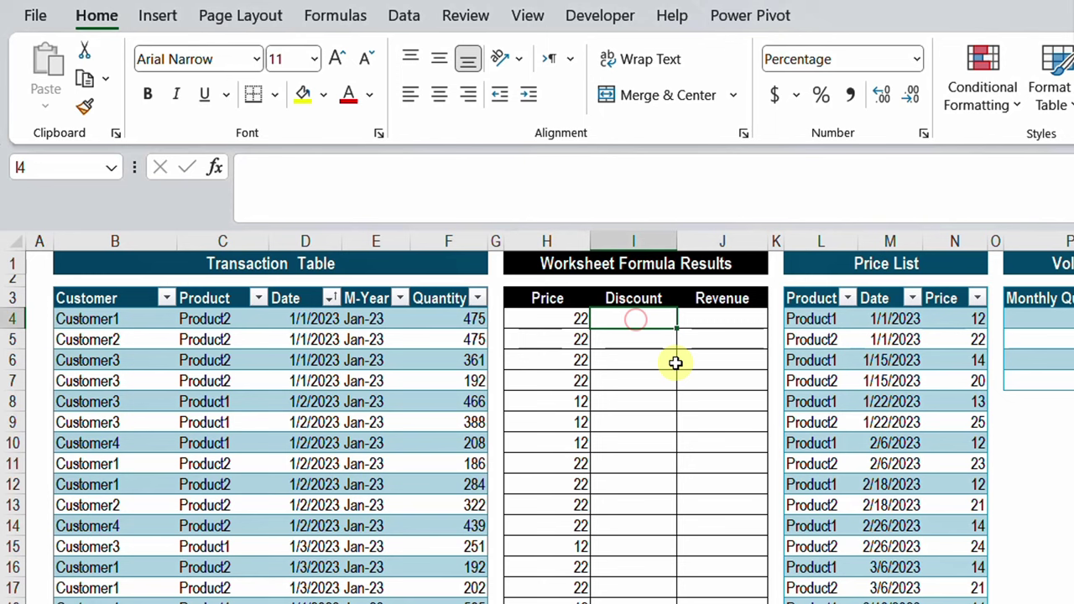
key("F2")
type("=sumifs")
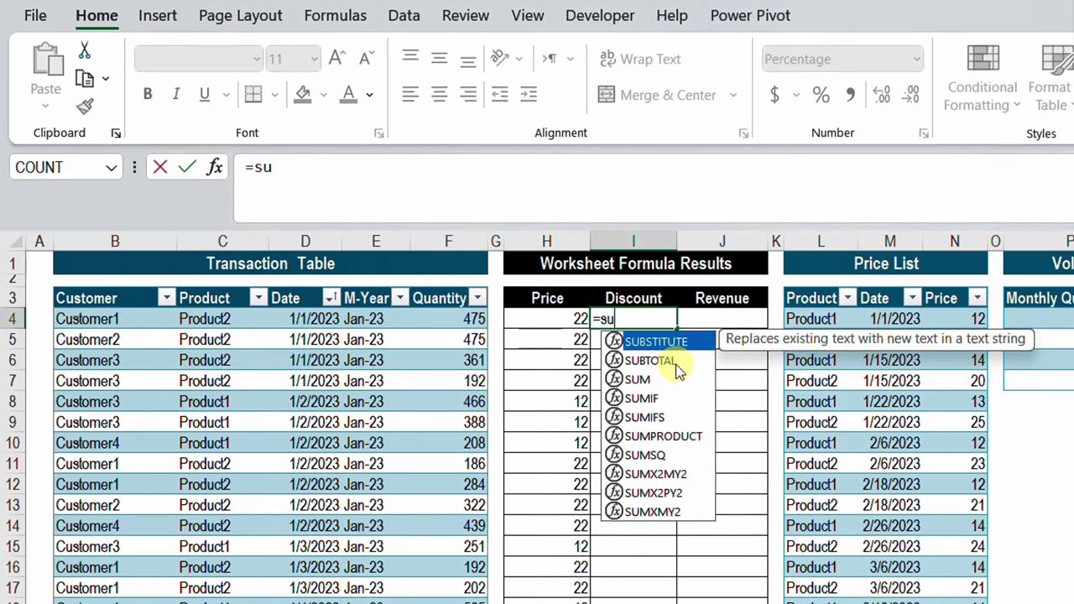
key("Tab")
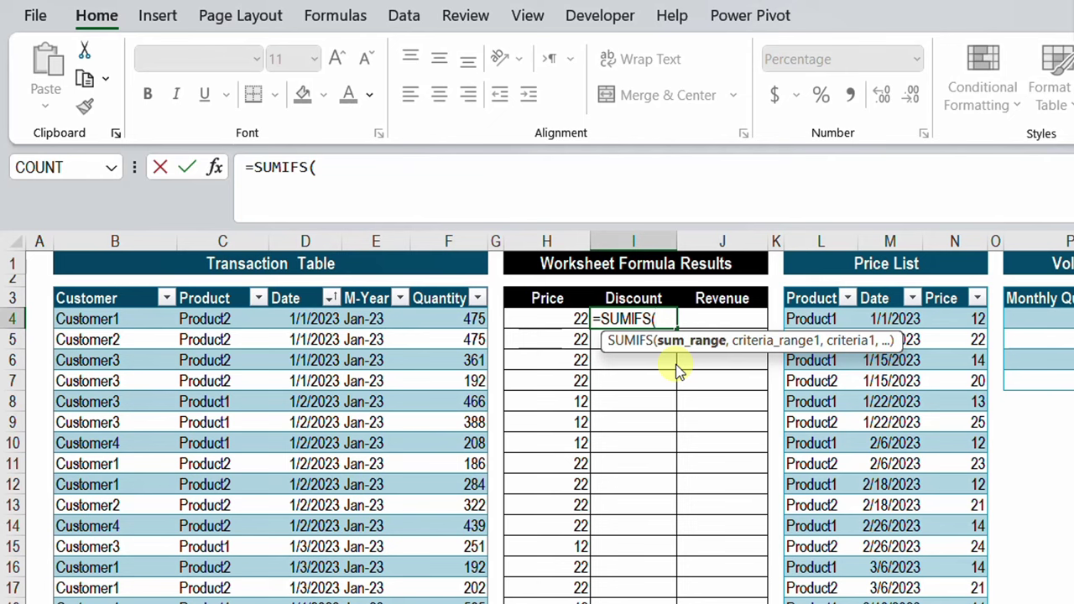
left_click(453, 290)
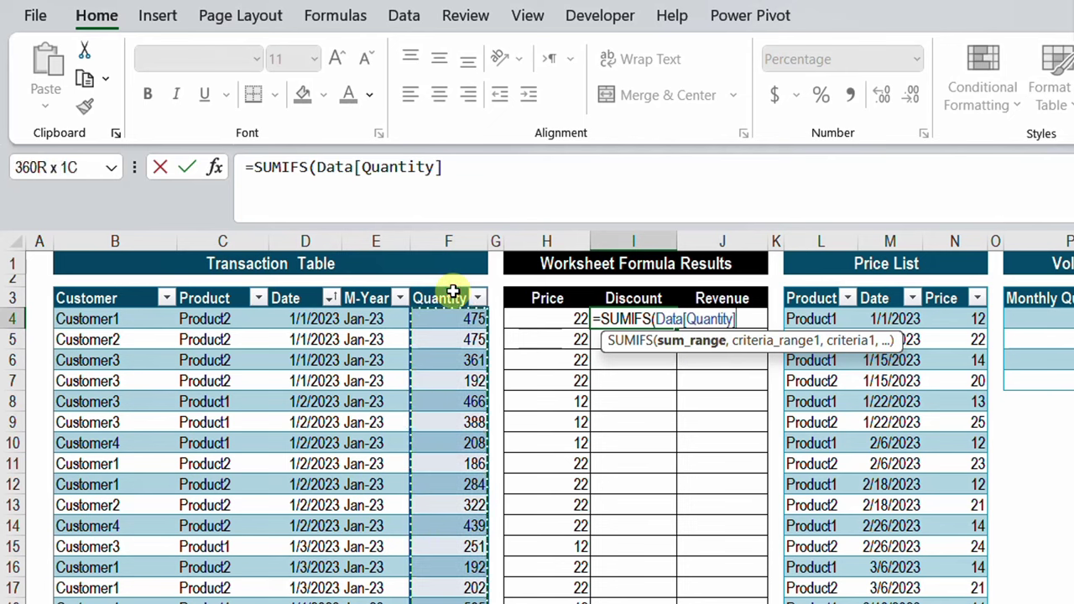
type(",")
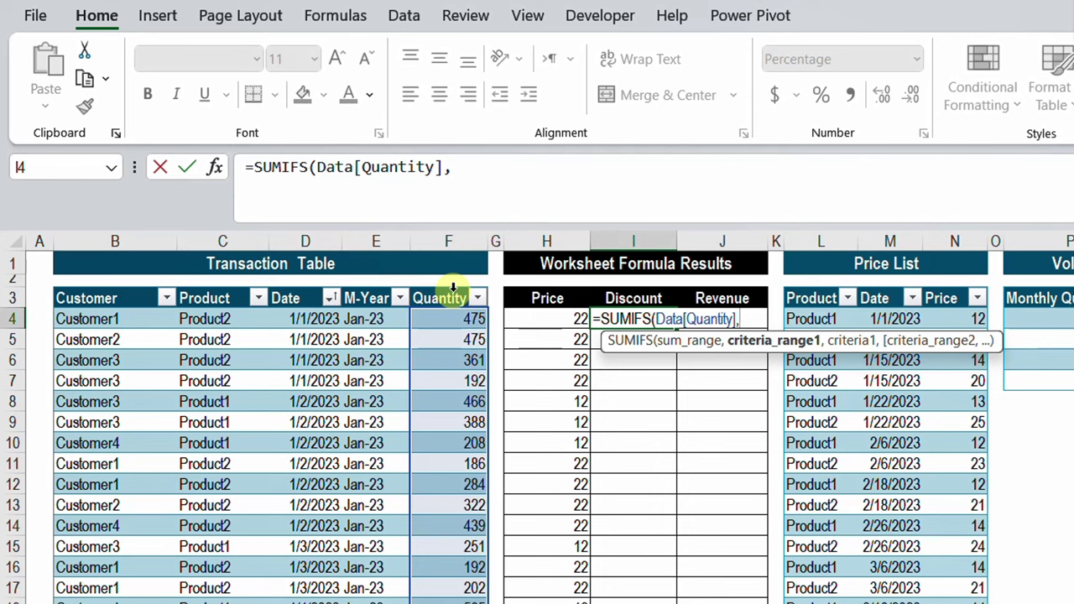
left_click(100, 287)
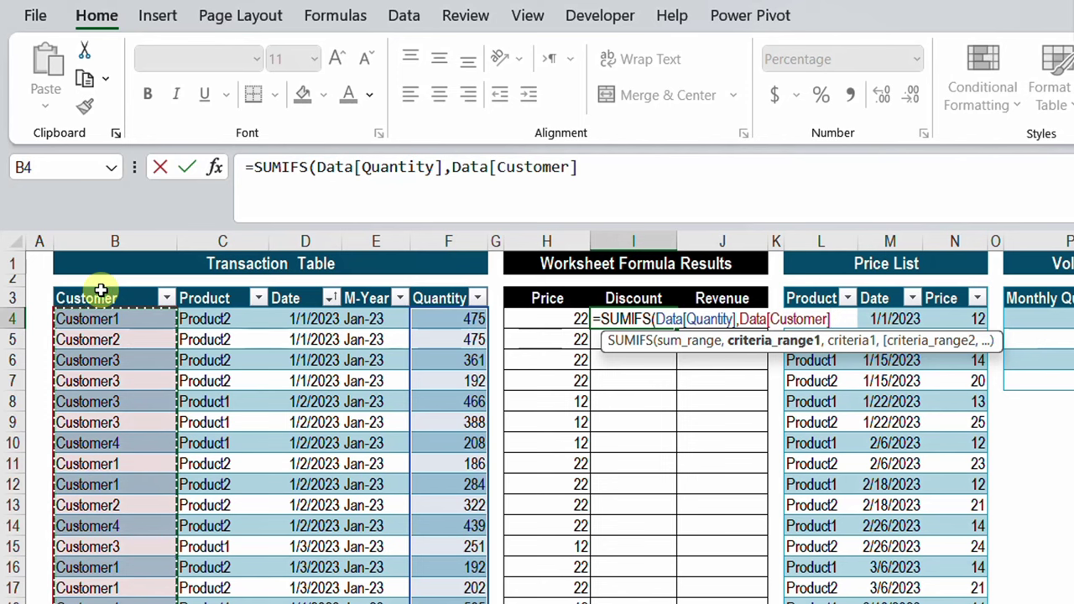
type(",")
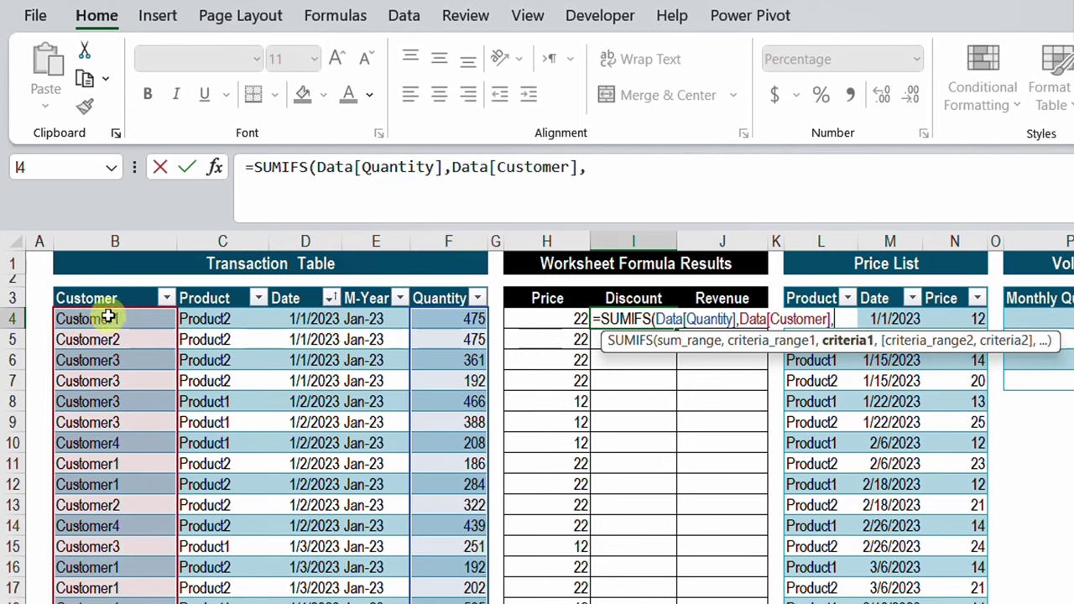
left_click(107, 319)
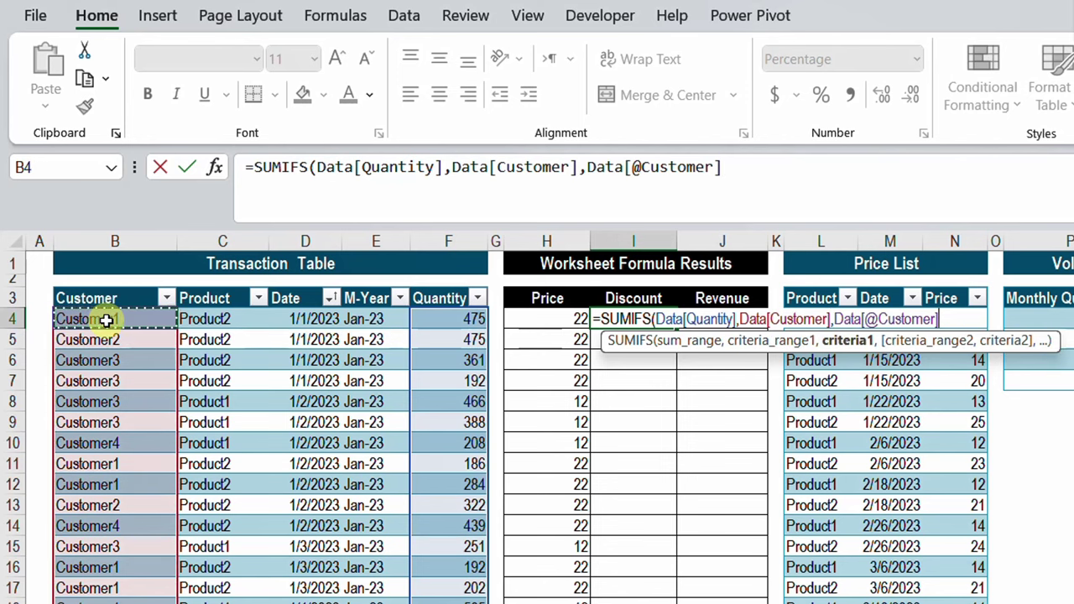
type(",")
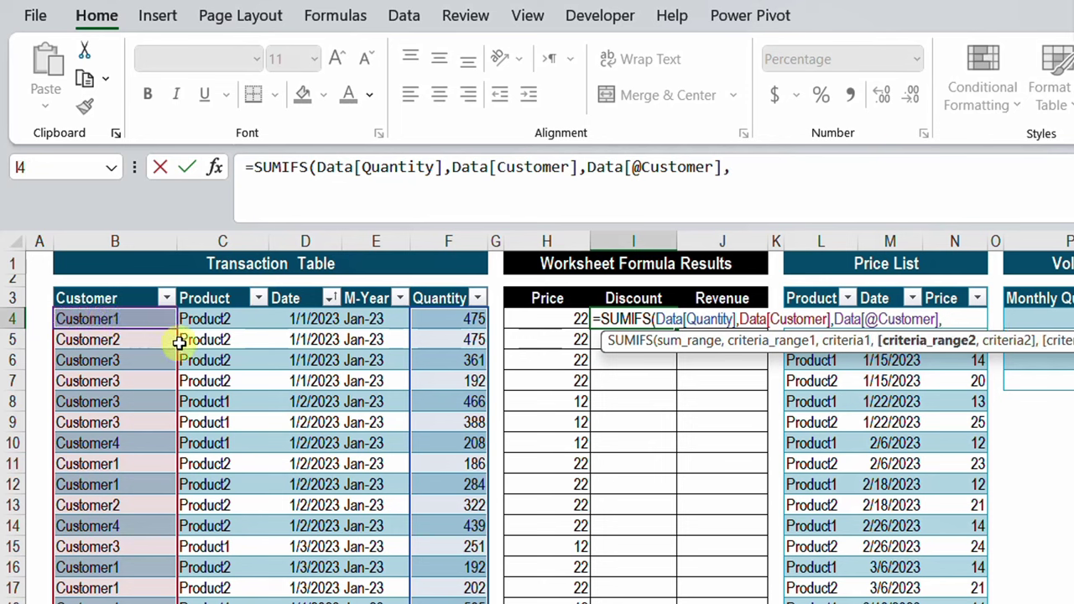
left_click(216, 289)
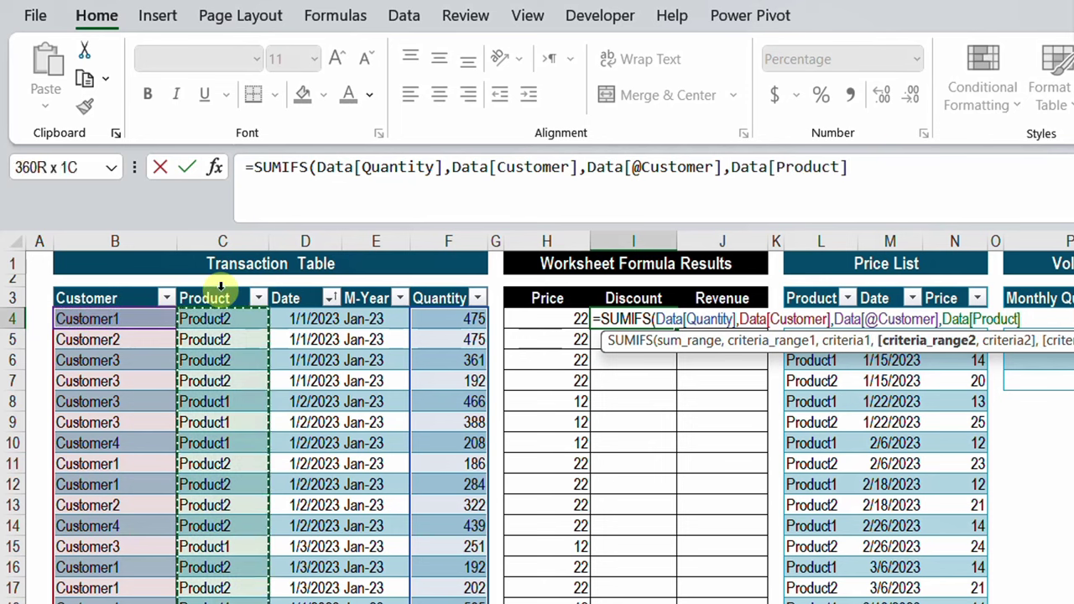
type(",")
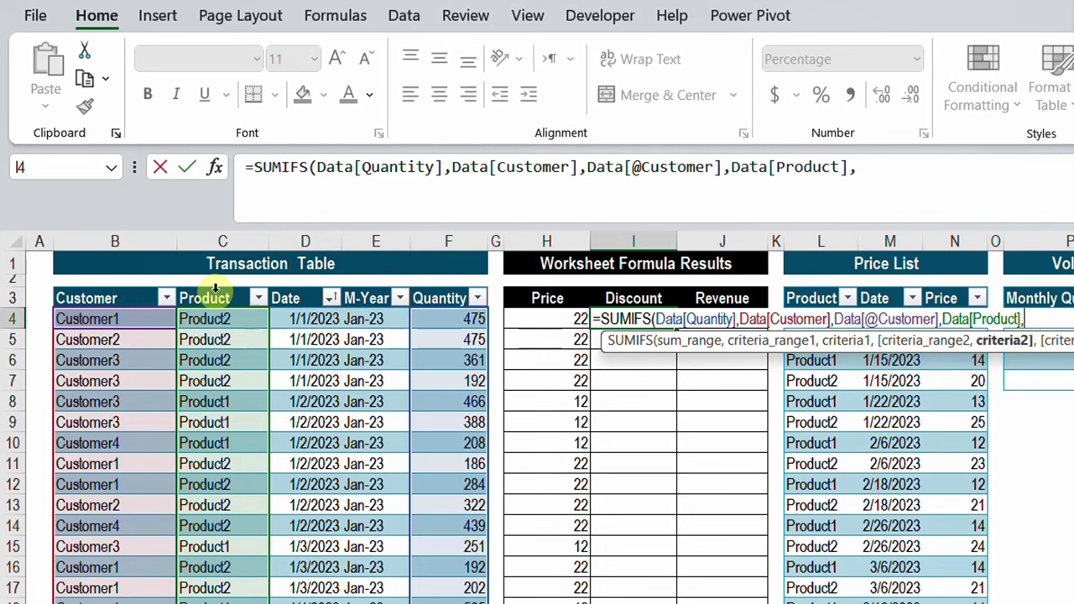
left_click(217, 320)
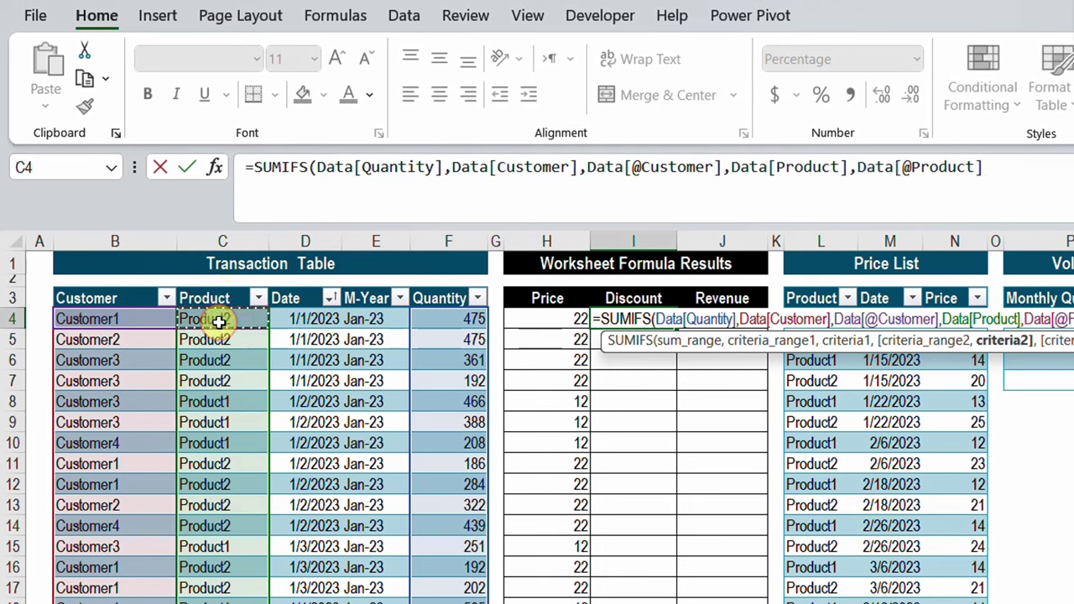
type(",")
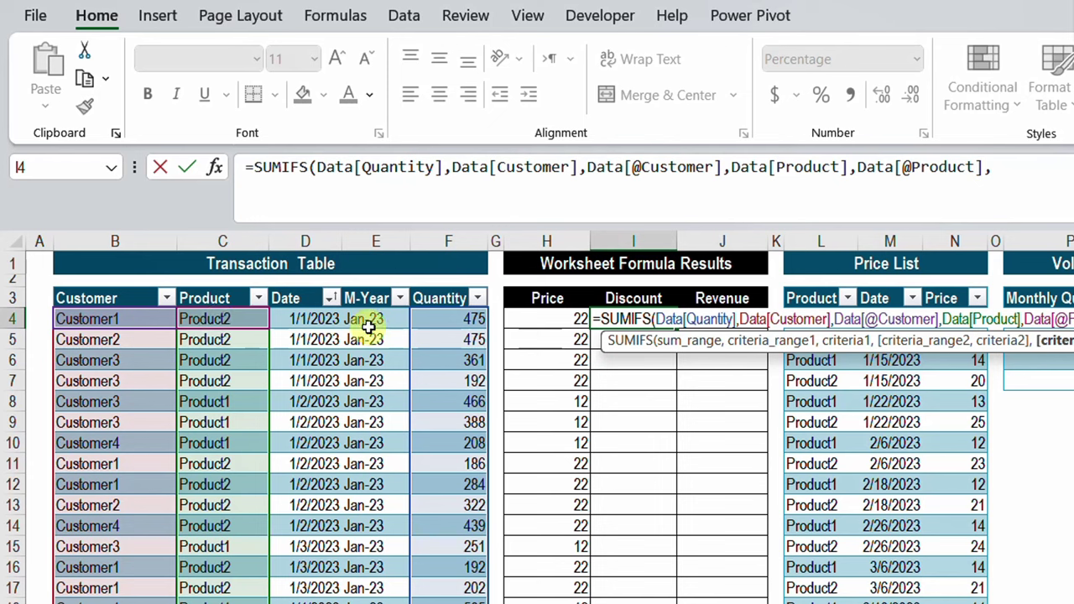
Step: Complete the SUMIFS formula in I4 with the criteria pair Data[M-Year],Data[@[M-Year]] and give the cell the comma number style
left_click(367, 285)
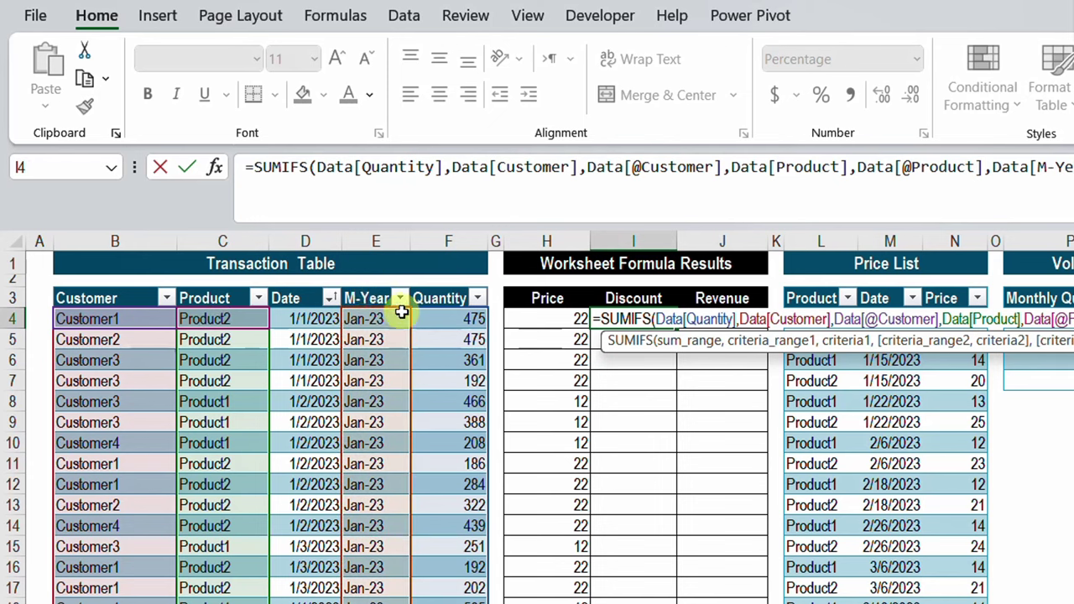
left_click(384, 312)
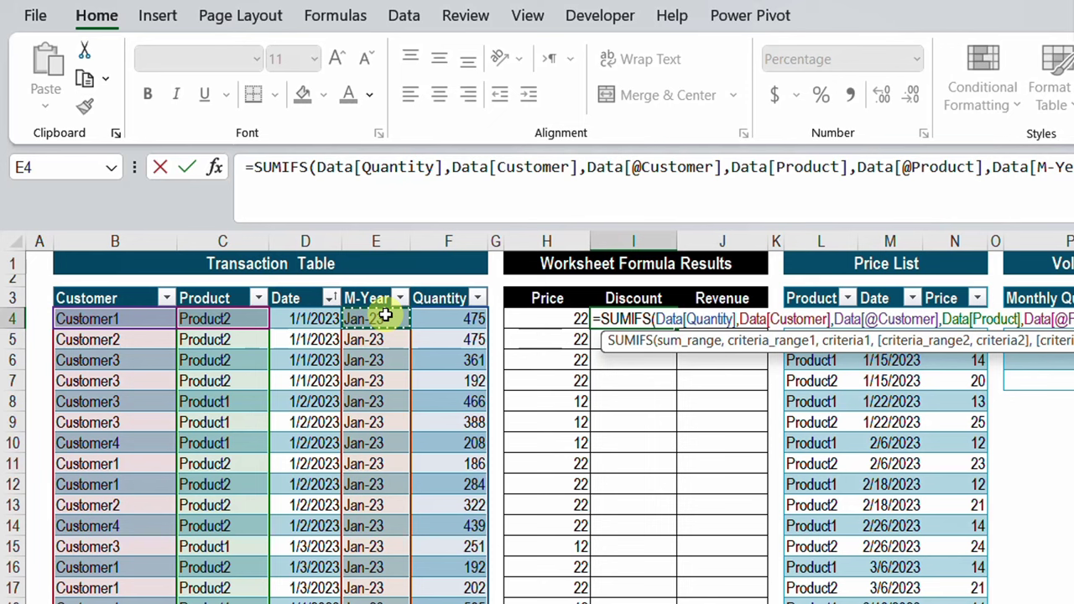
type(")")
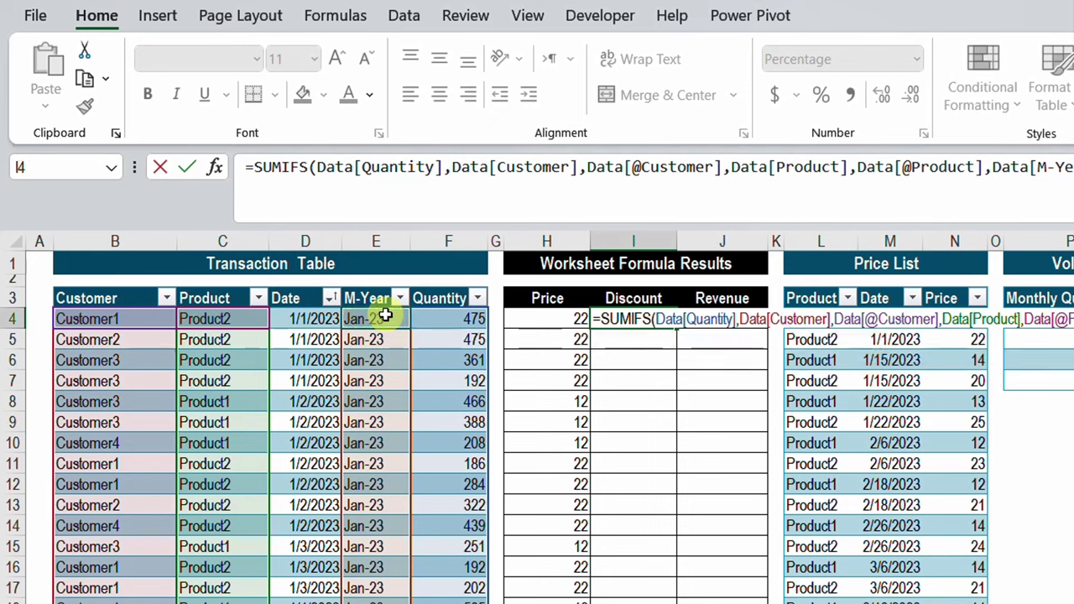
key("Return")
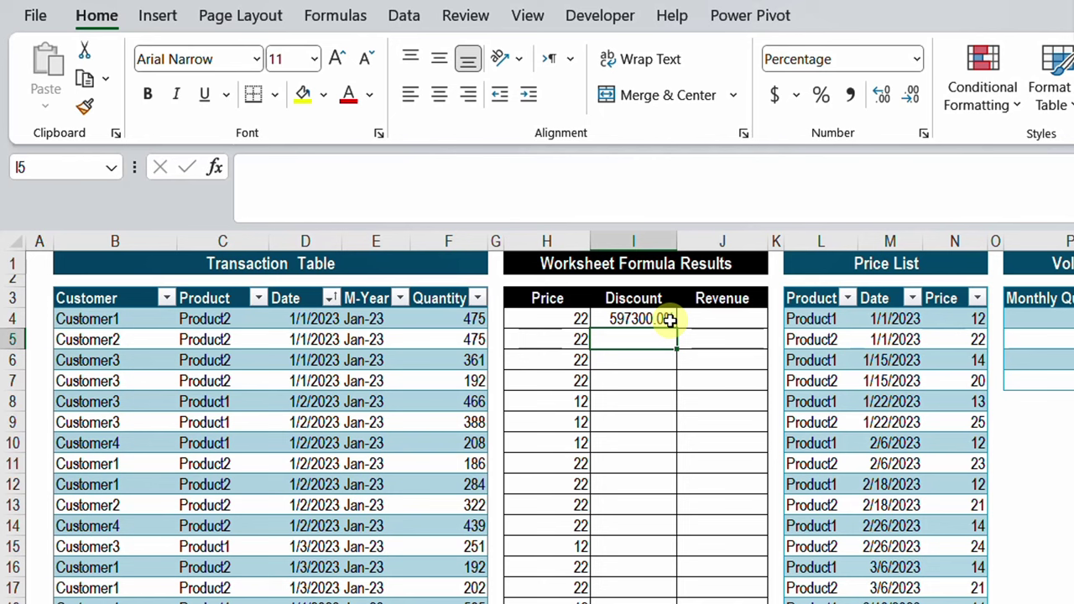
key("ctrl+z")
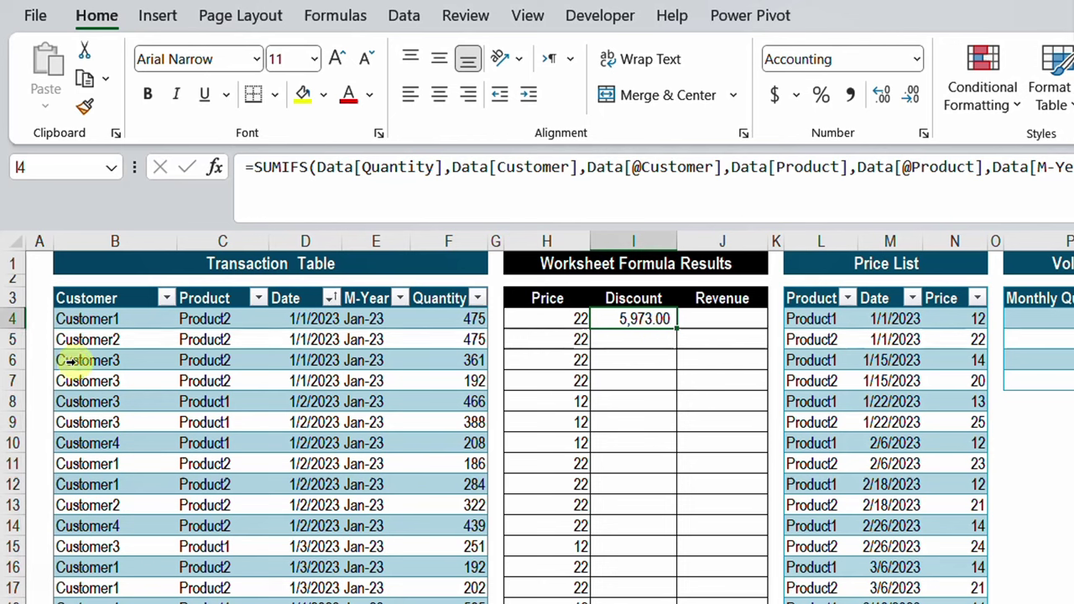
Step: Compare the row 4 customer, product and month total with the 4000 tier and its 7.5% rate in the Volume Discount table
left_click(226, 321)
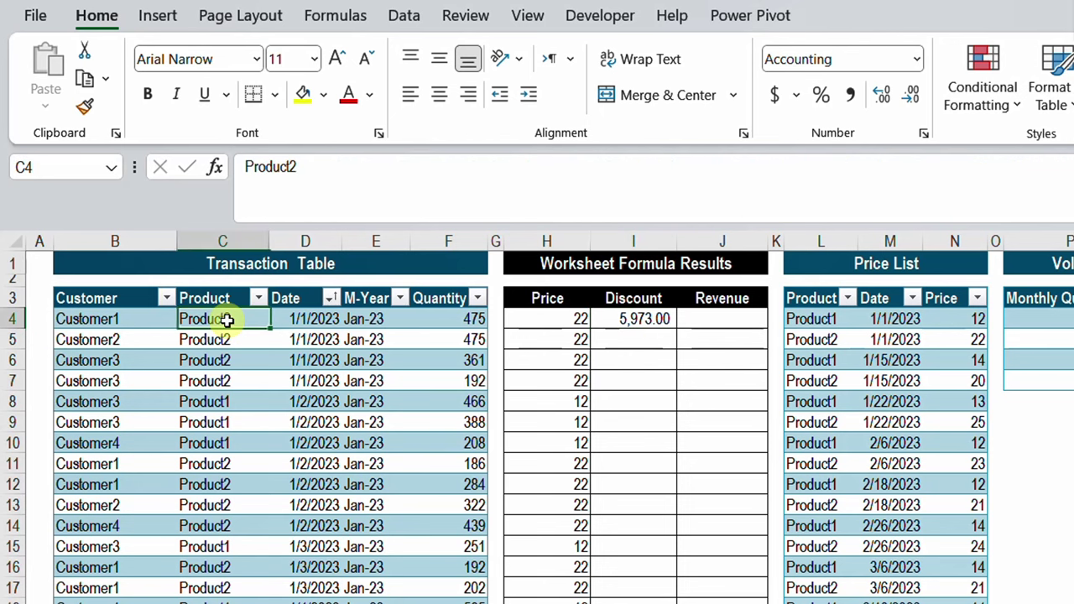
left_click(112, 319)
left_click(365, 320)
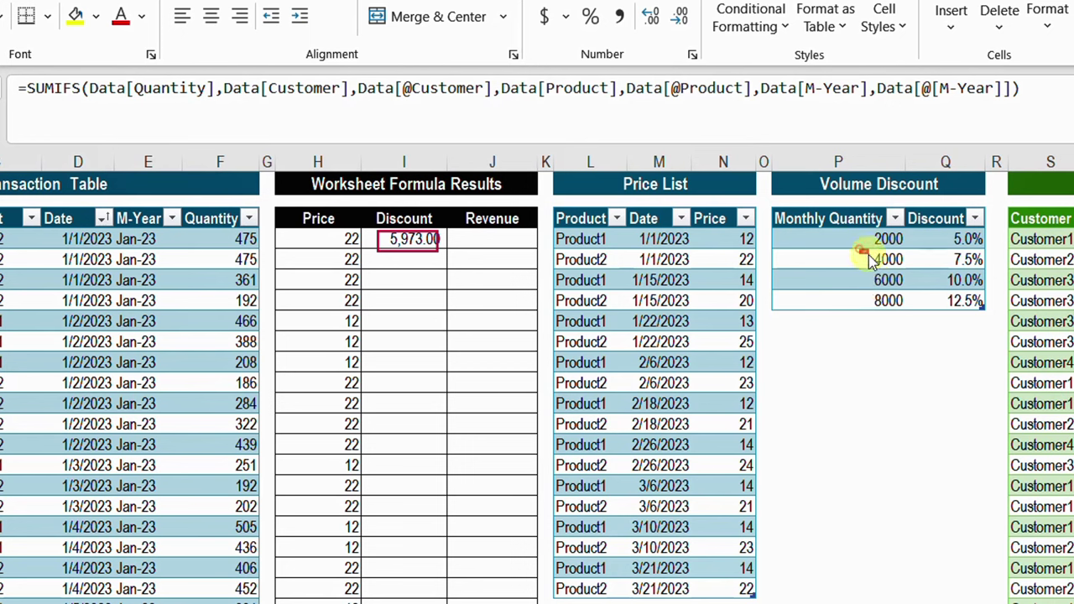
left_click_drag(857, 248, 916, 274)
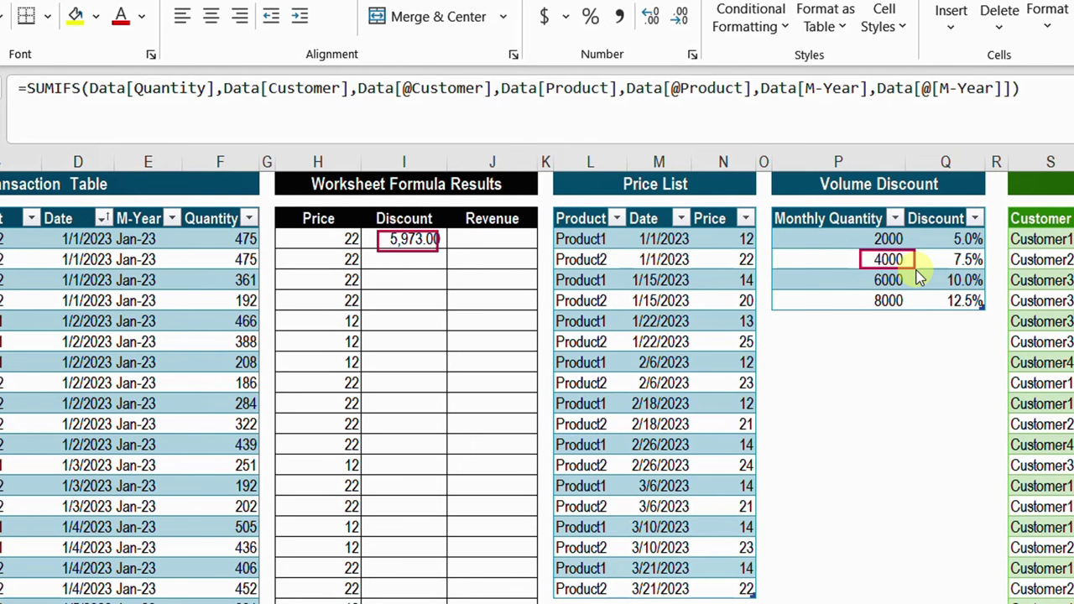
mouse_move(930, 249)
left_mouse_down()
mouse_move(980, 277)
mouse_move(991, 270)
left_mouse_up()
key("Escape")
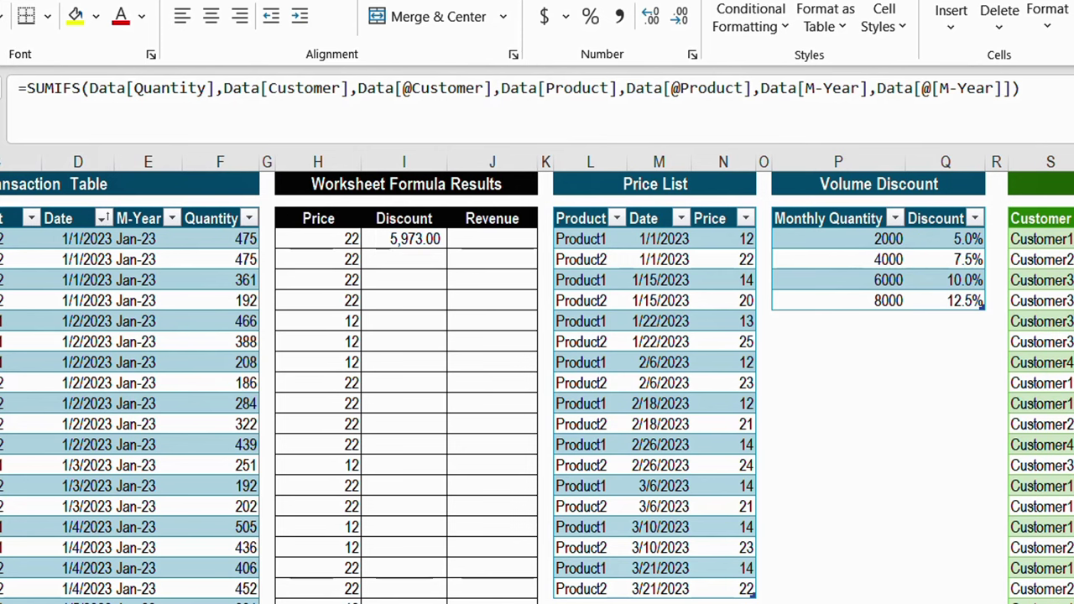
Step: Wrap the SUMIFS formula in I4 in an XLOOKUP as its lookup value, with the SUMIFS on its own line
left_click(35, 91)
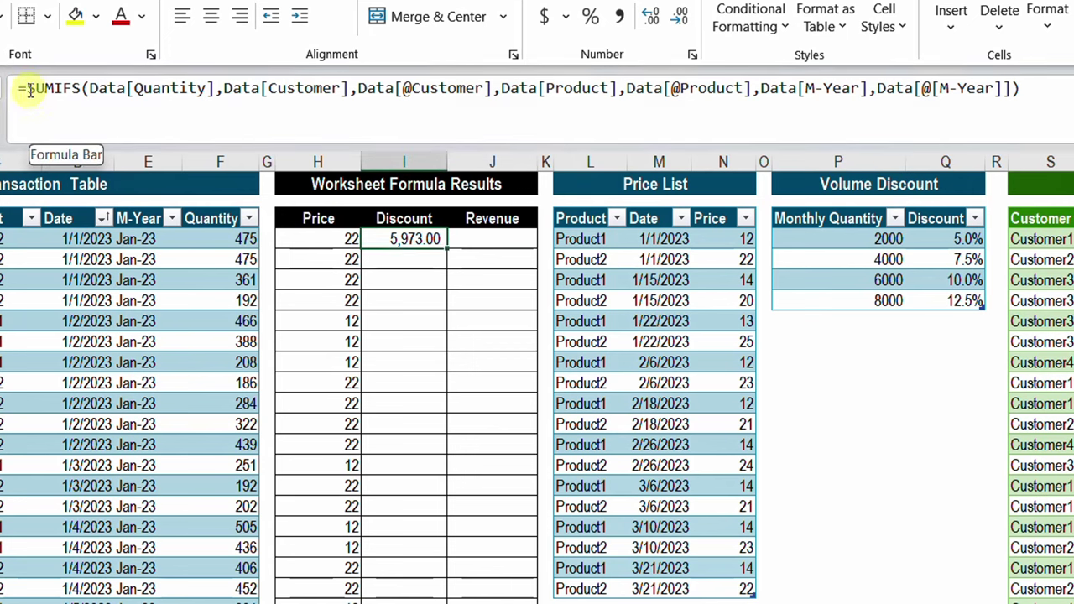
left_click(38, 101)
key("alt+Return")
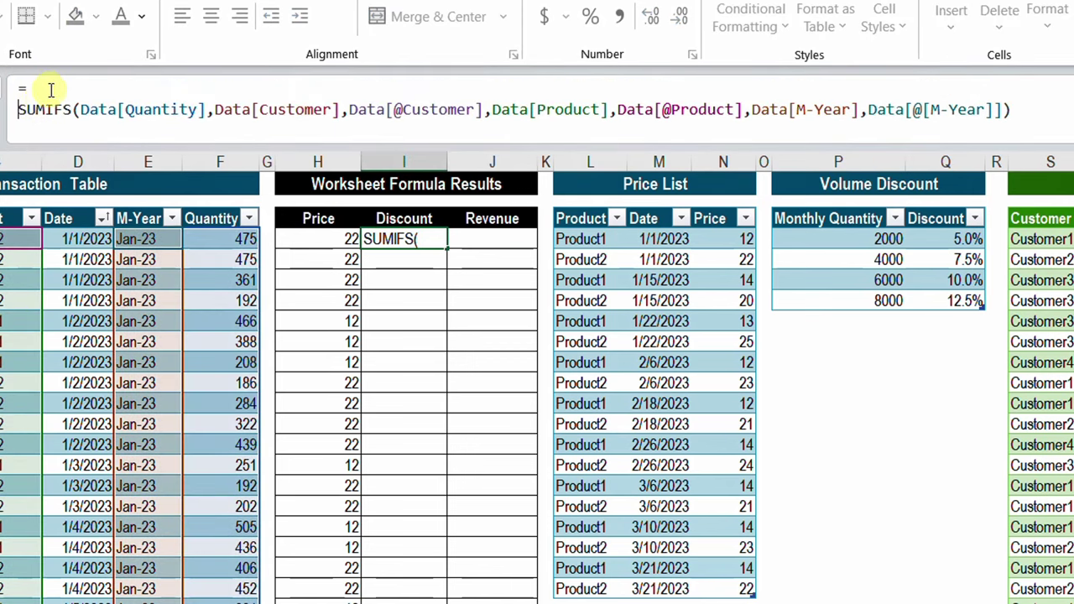
left_click(52, 88)
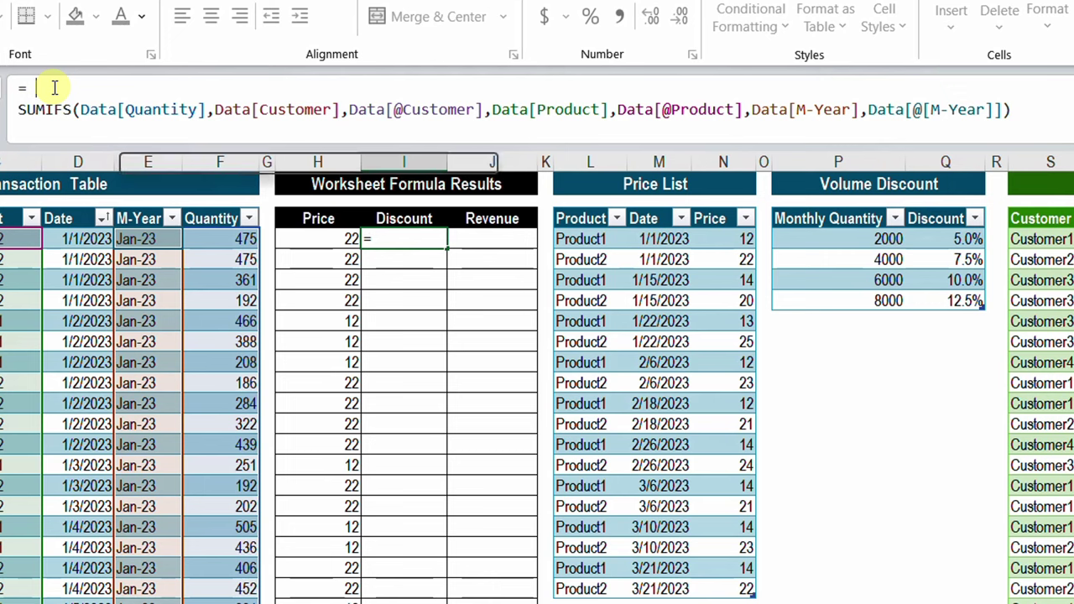
type("xl")
key("Tab")
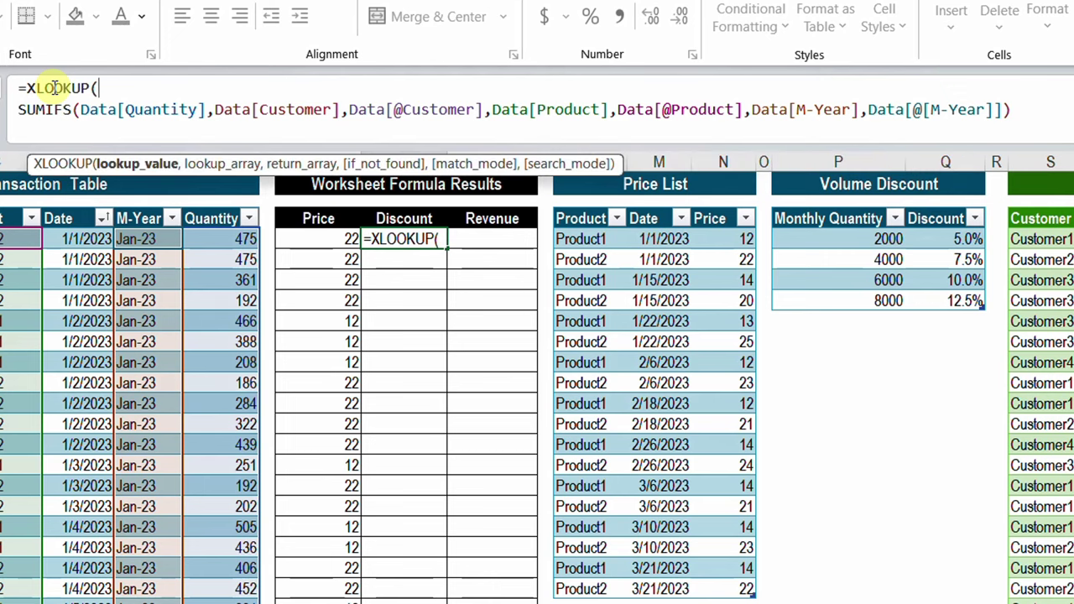
key("ctrl+shift+End")
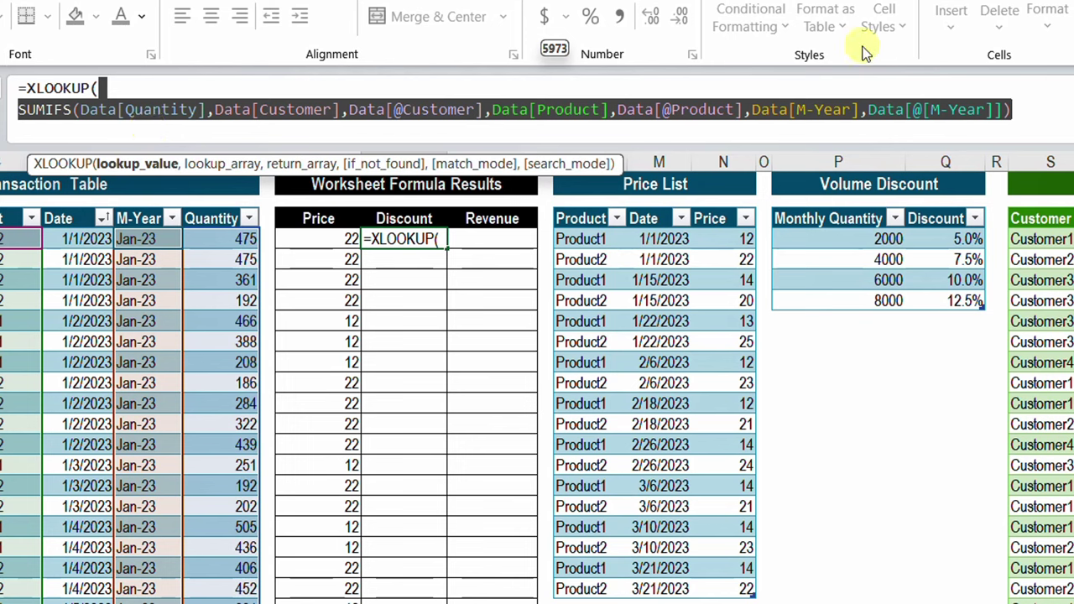
left_click(1022, 109)
type(",")
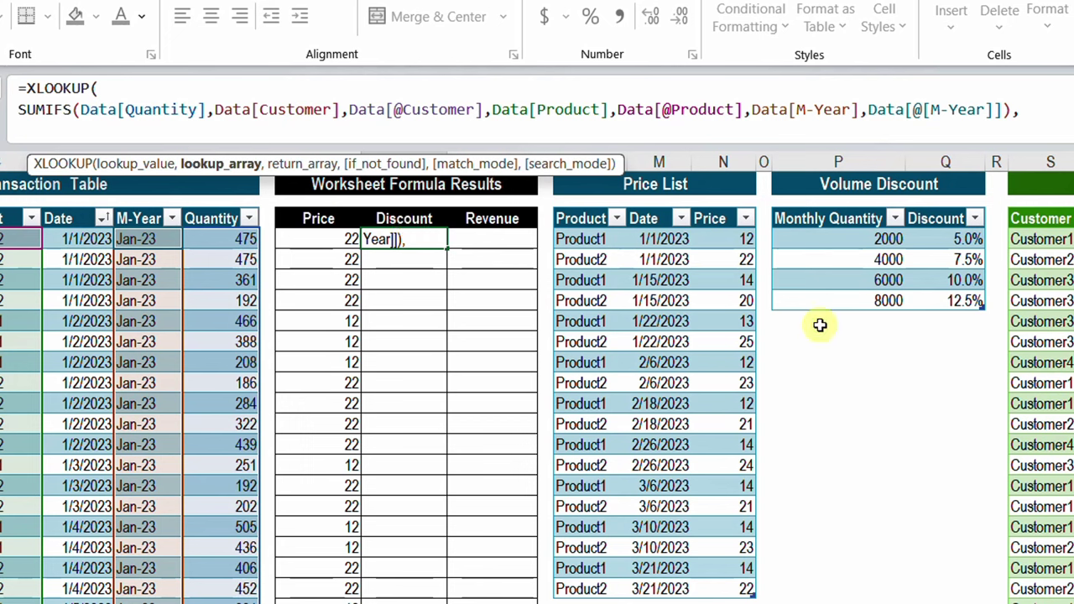
Step: Add Discount[Monthly Quantity] on a new line as the XLOOKUP lookup array and Discount[Discount] as the return array
left_click(831, 206)
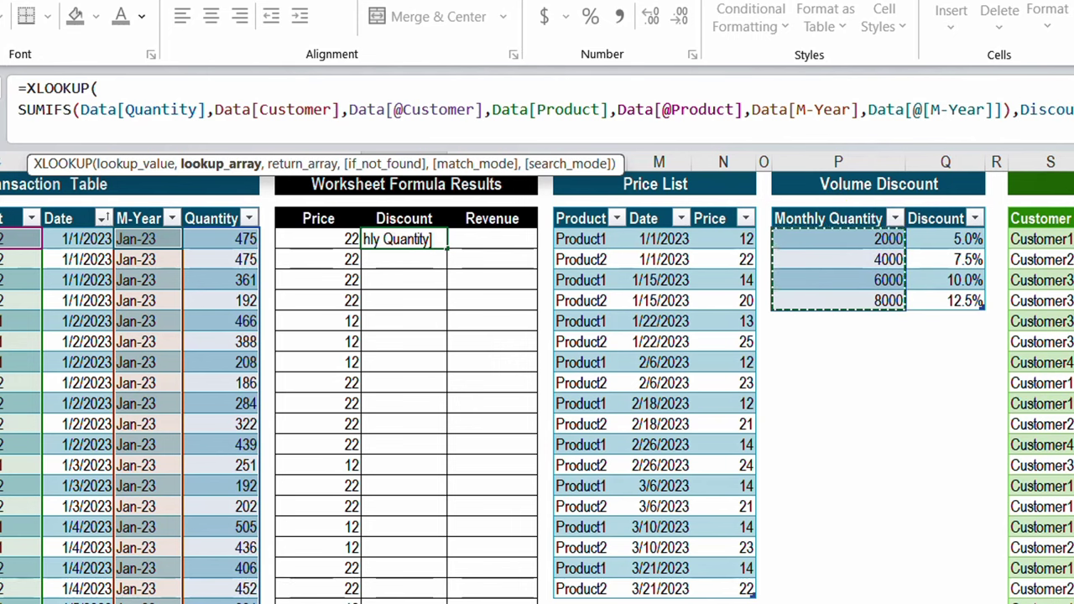
left_click(1027, 114)
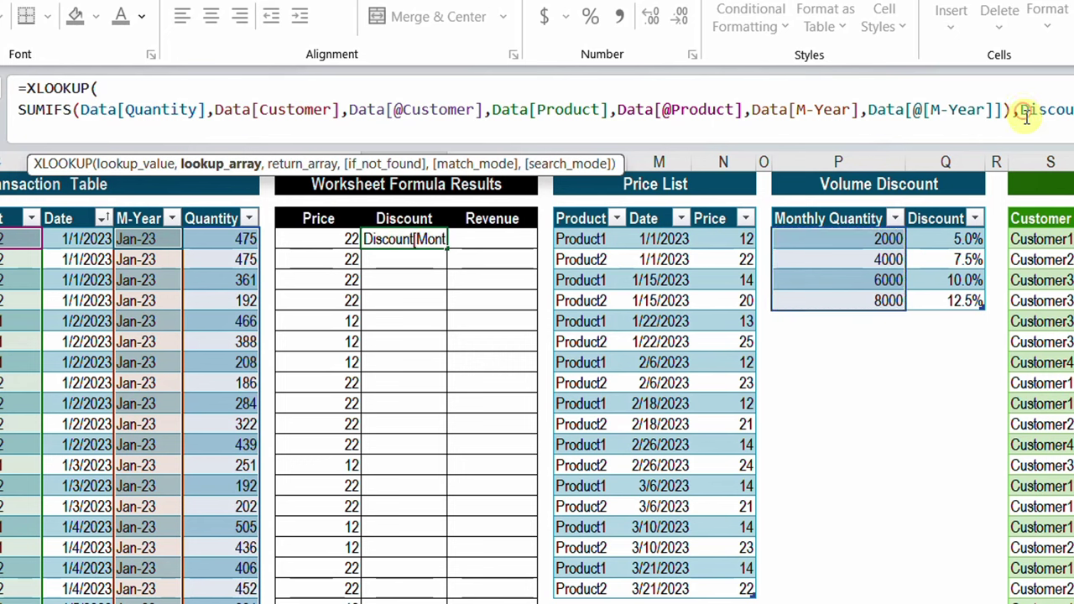
key("alt+Return")
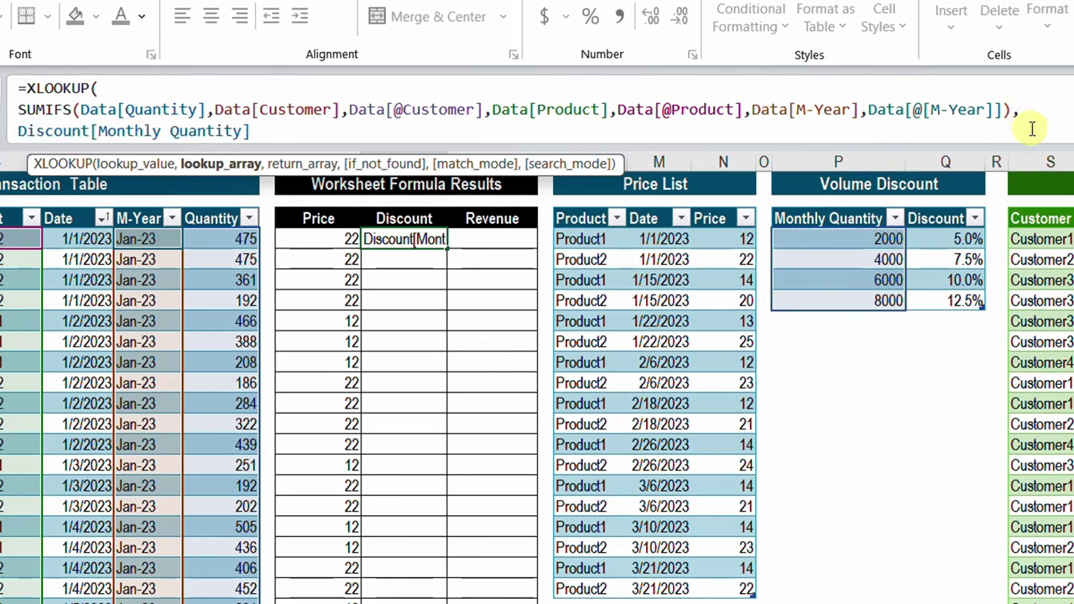
left_click(316, 131)
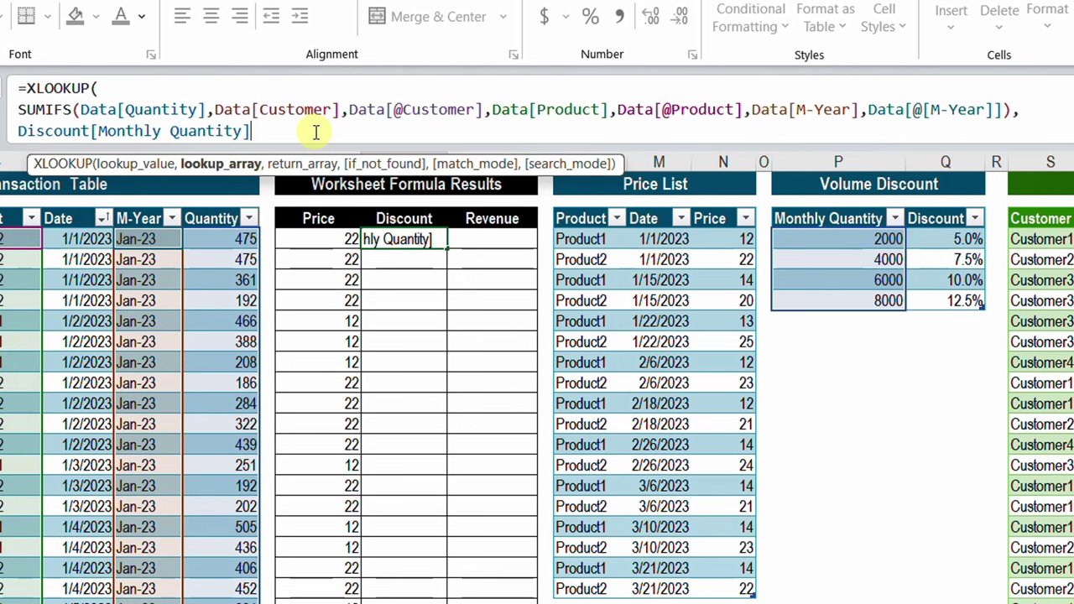
type(",")
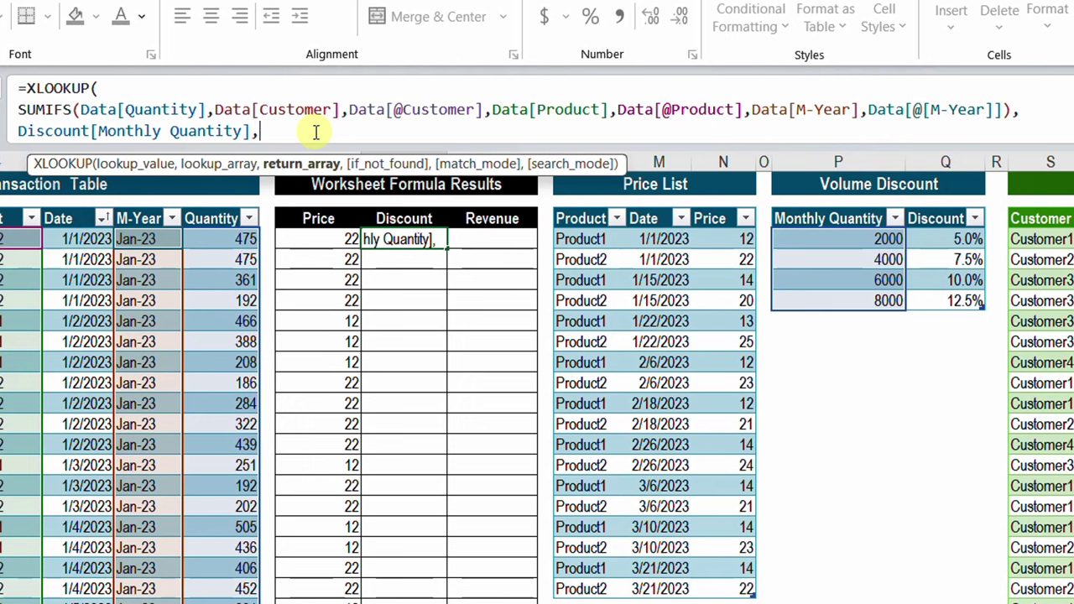
left_click(944, 207)
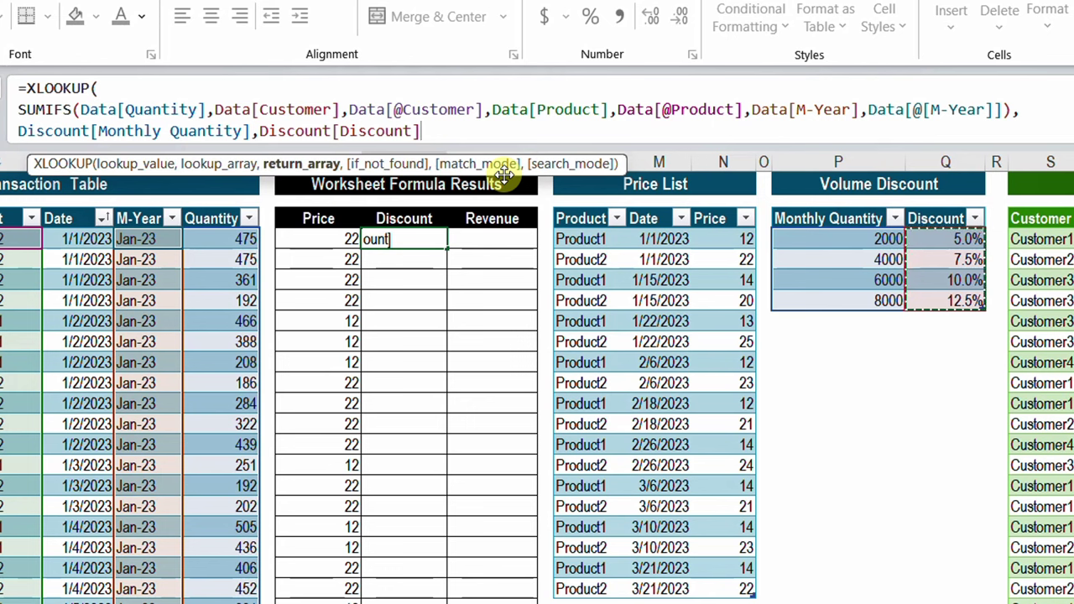
Step: Finish the I4 XLOOKUP with 0 as the not-found value and match mode -1 for exact match or next smaller item
type(",")
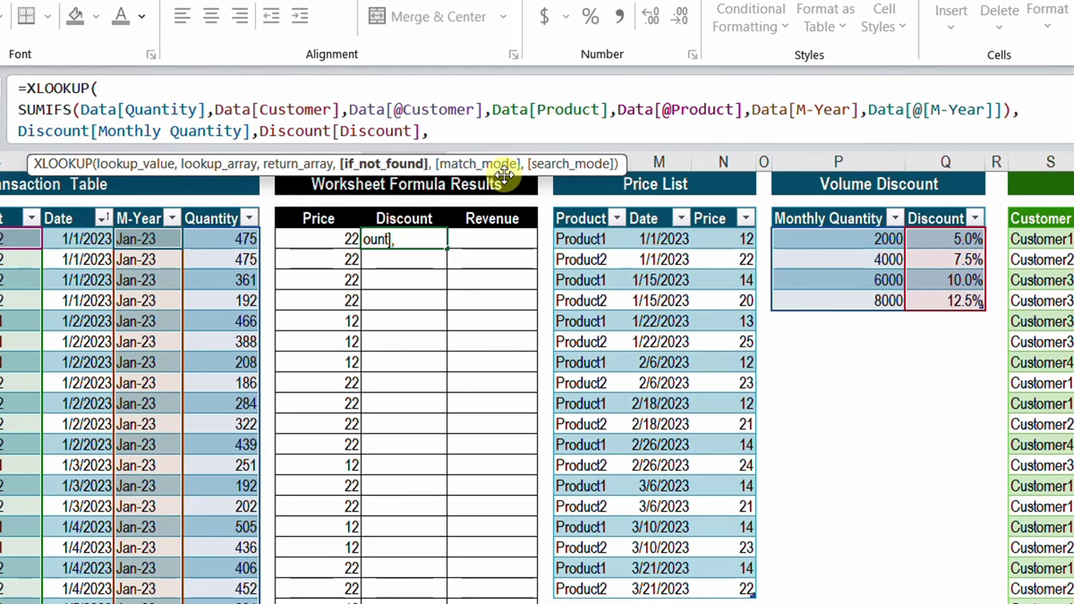
type("0")
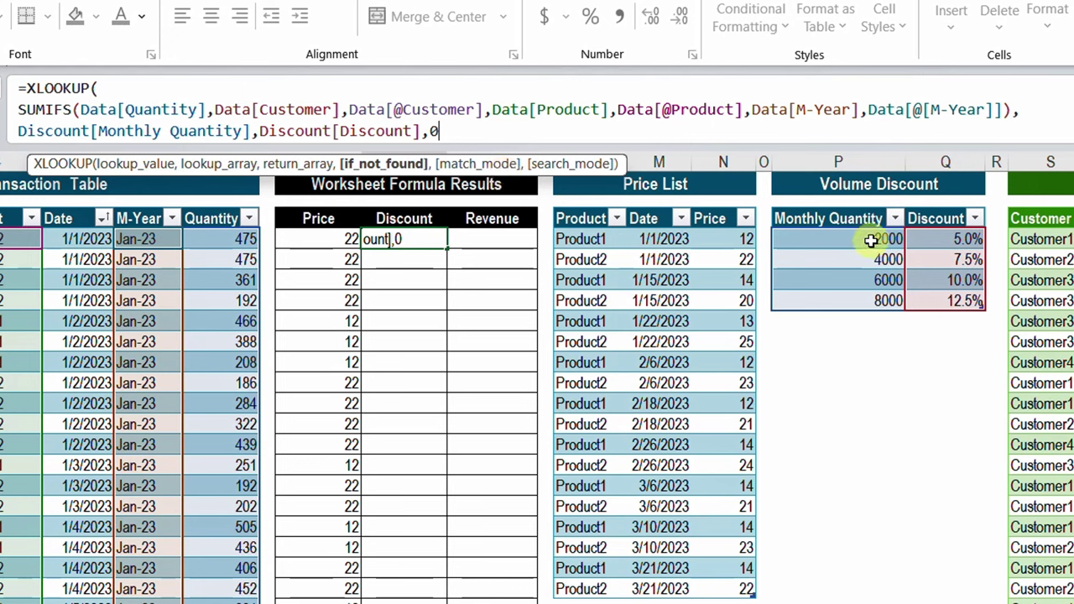
type(",")
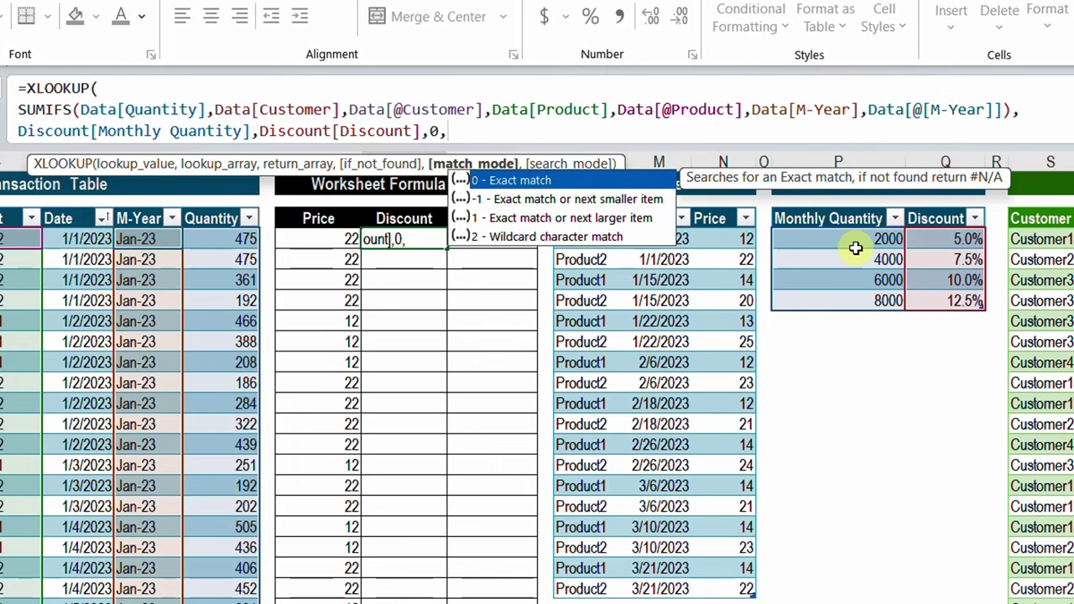
key("Down")
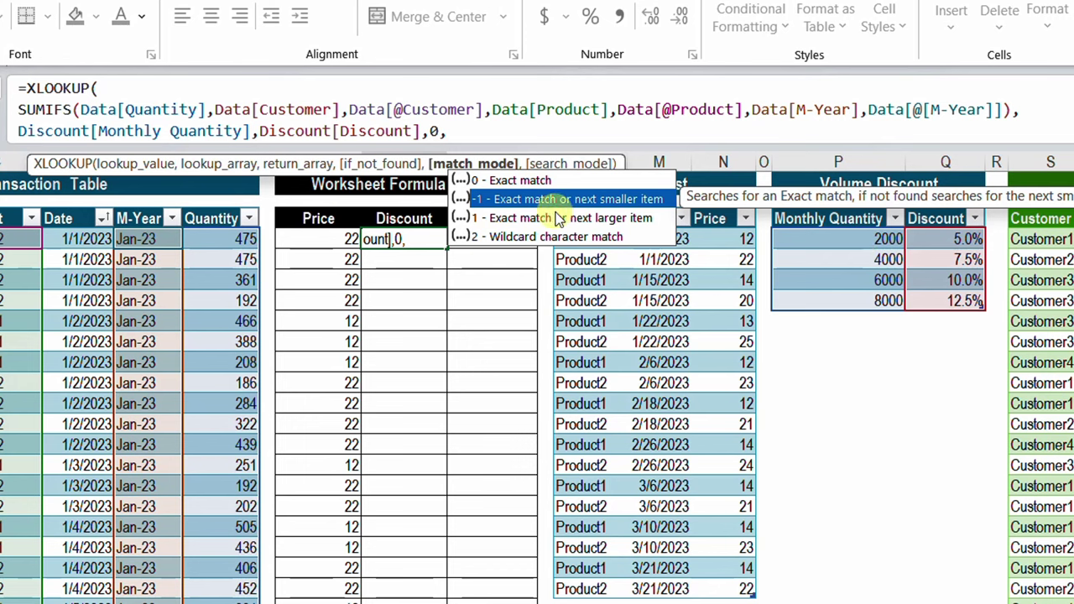
type("-1")
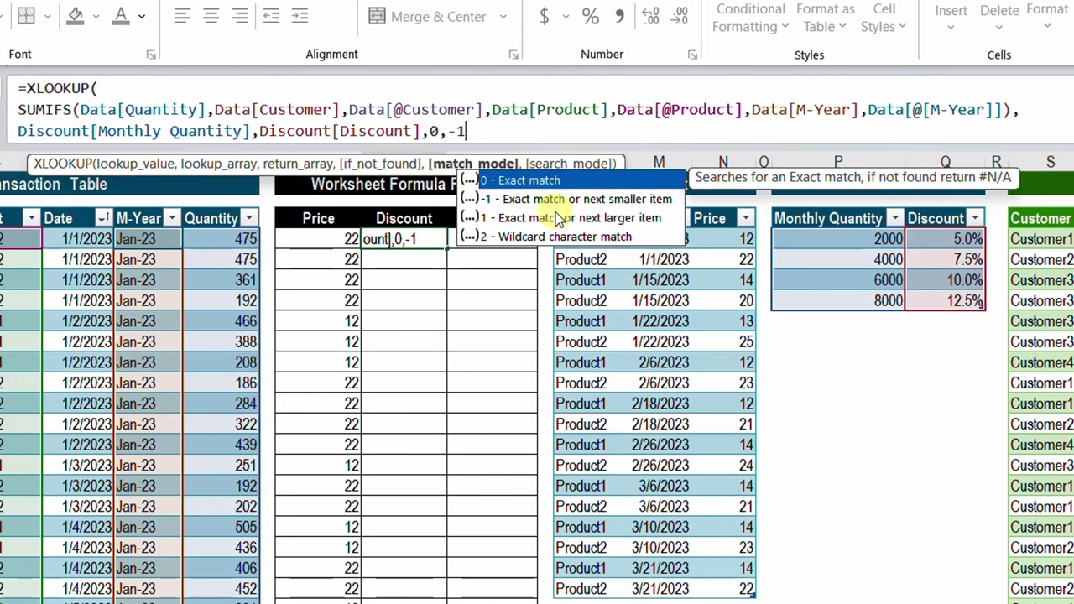
type(")")
key("ctrl+Return")
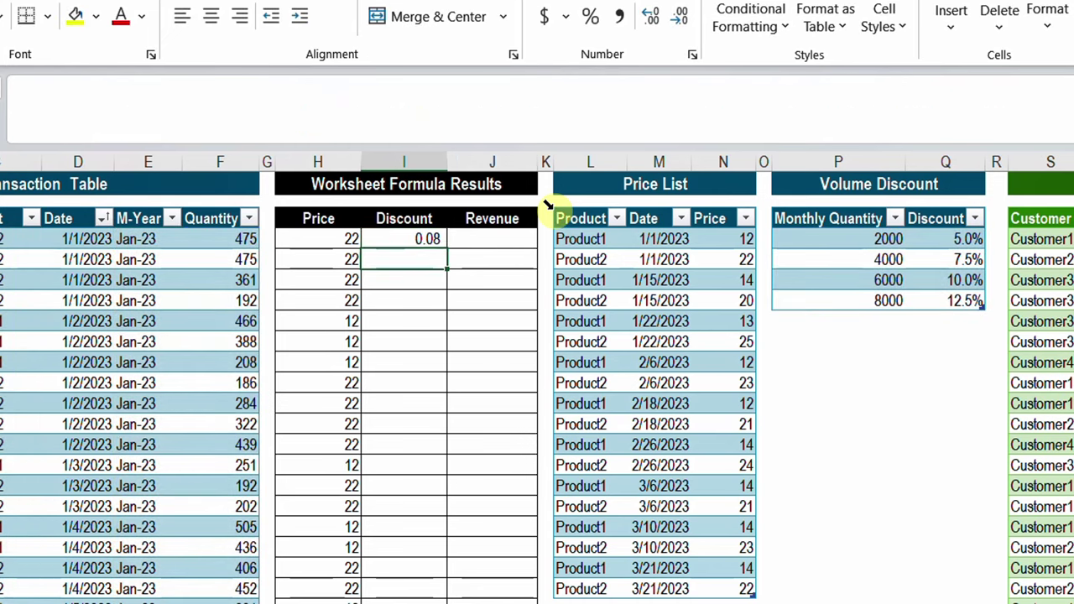
Step: Format Discount cell I4 as a percentage with one decimal and fill its formula down the Discount column
left_click(590, 19)
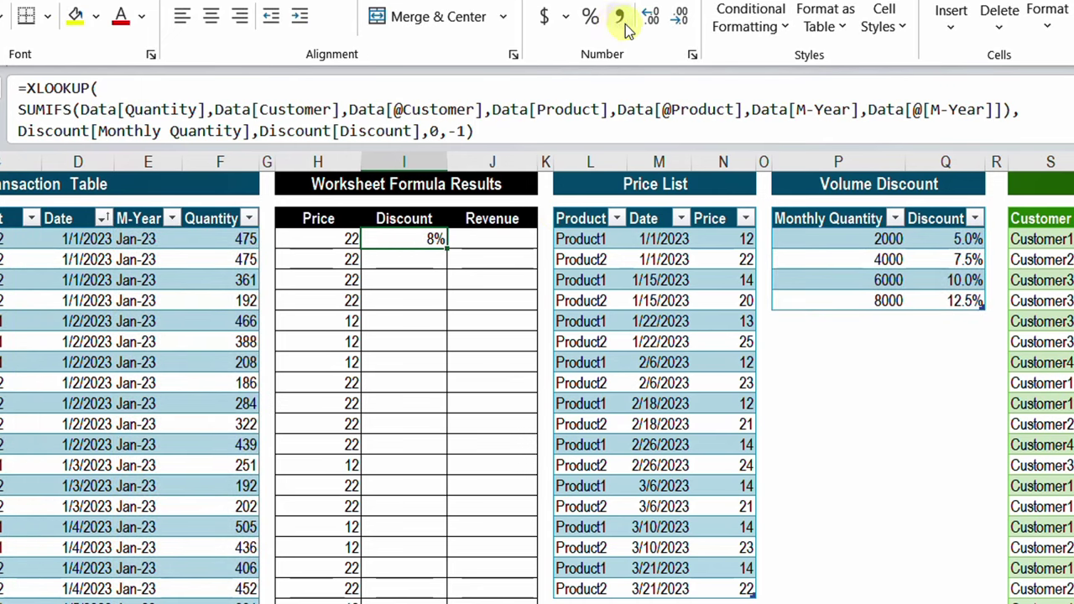
left_click(646, 24)
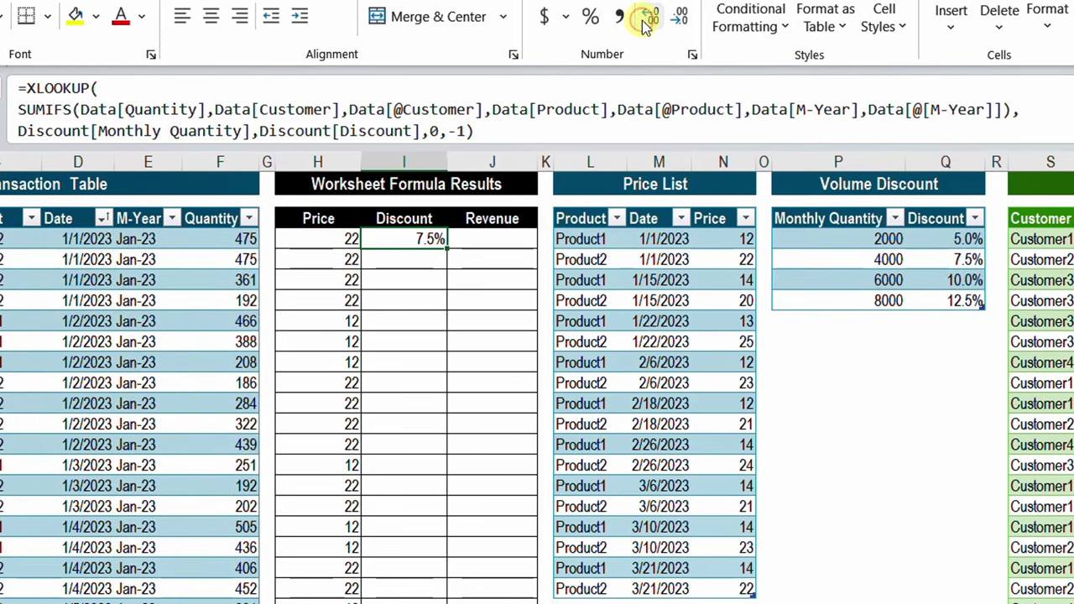
double_click(448, 251)
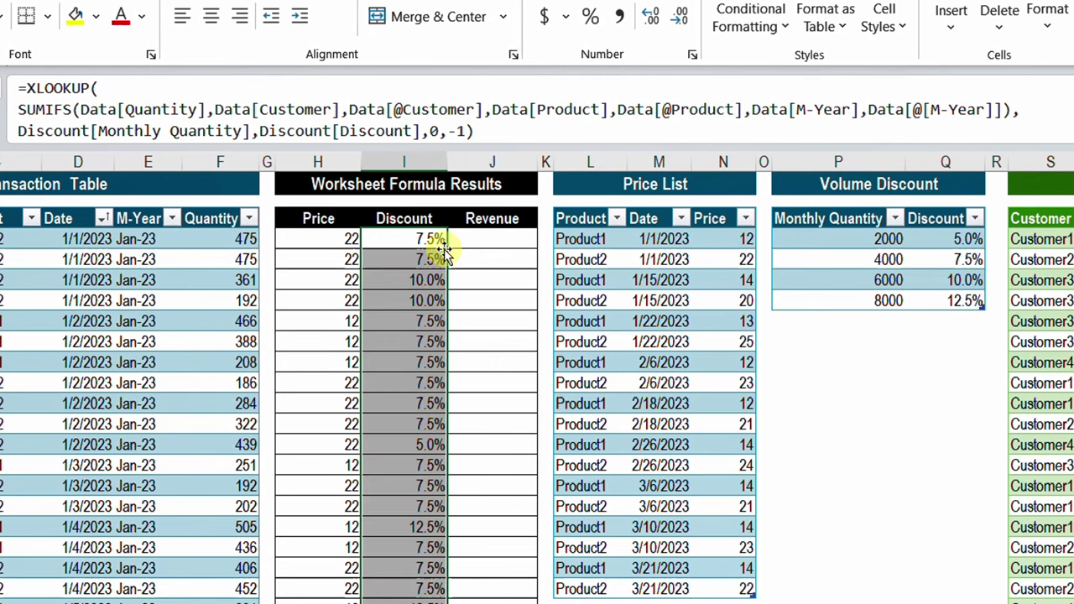
left_click(443, 248)
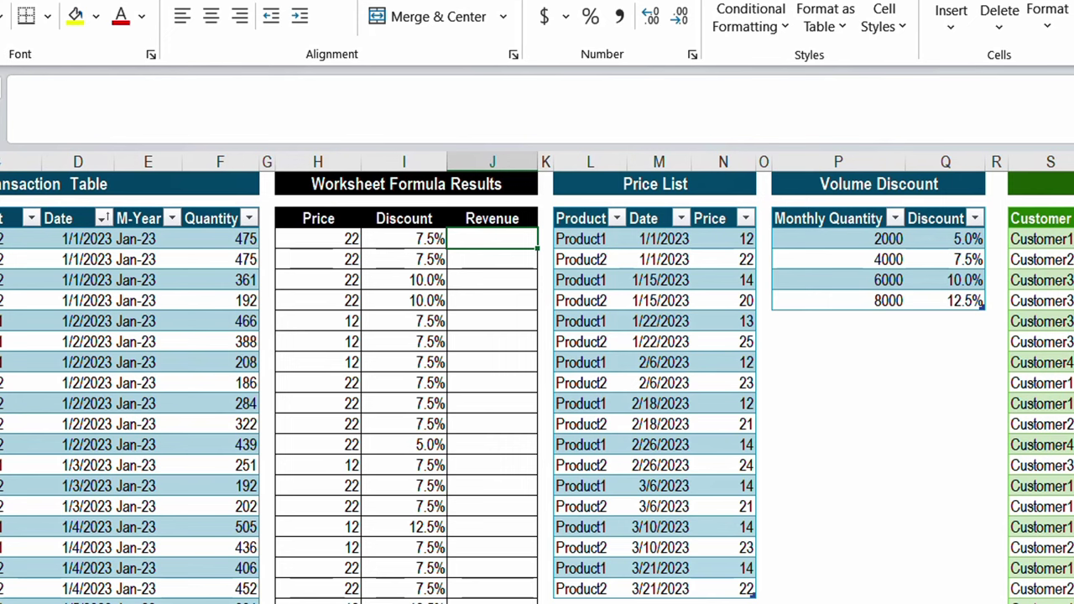
type("=")
left_click(351, 239)
left_click(220, 238)
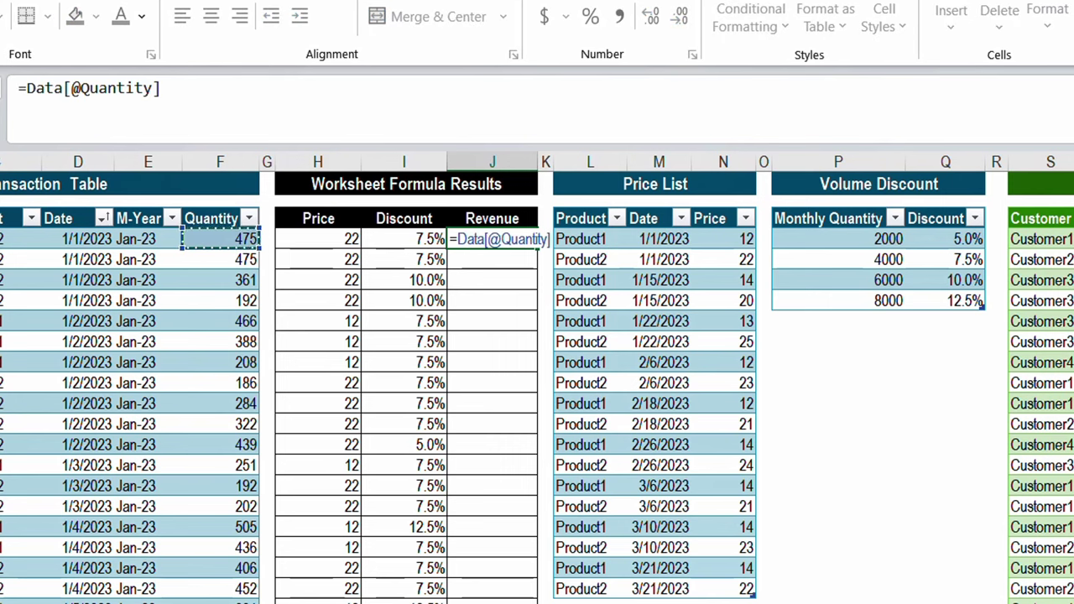
type("*")
left_click(318, 239)
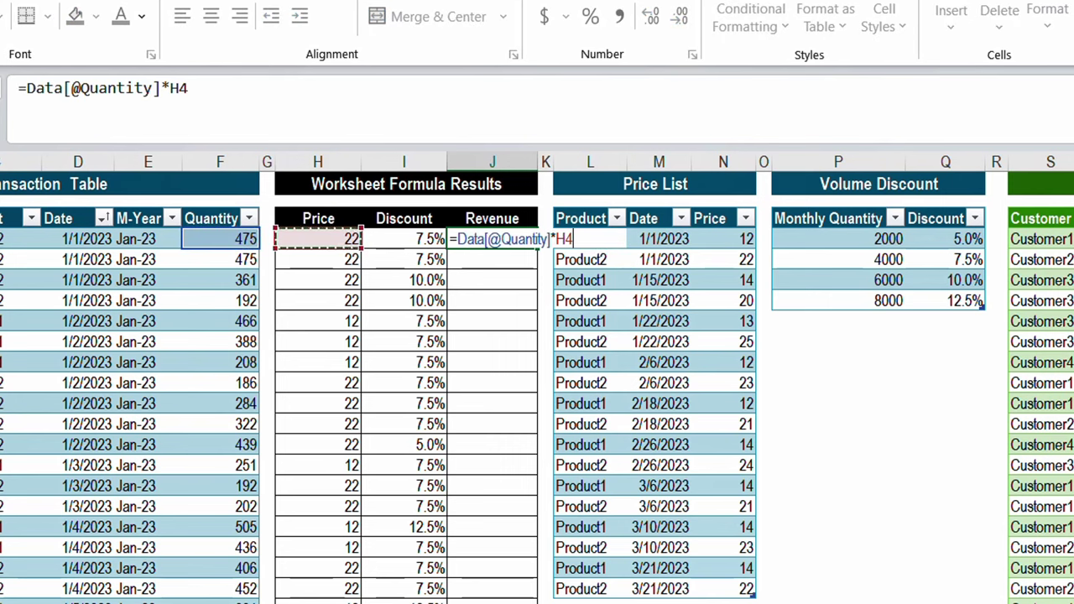
type("*(")
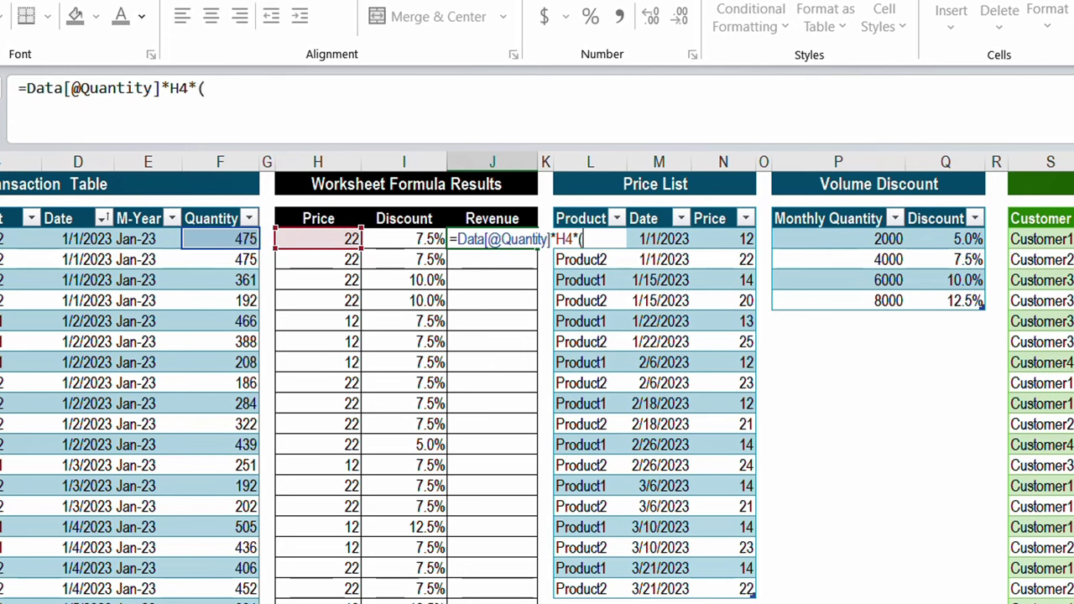
type("1-")
key("Left")
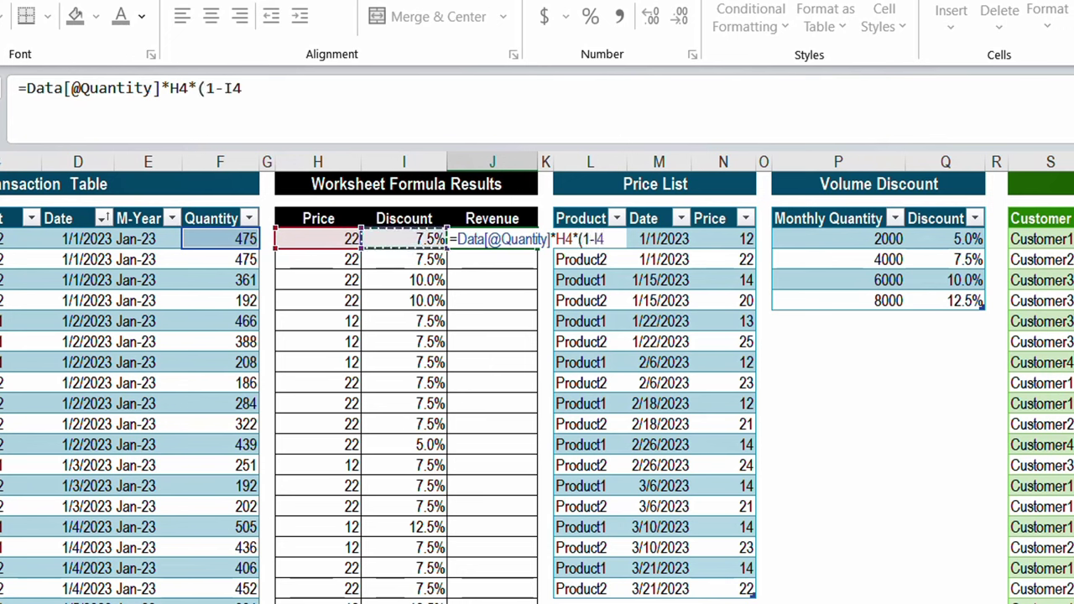
type(")")
key("ctrl+Return")
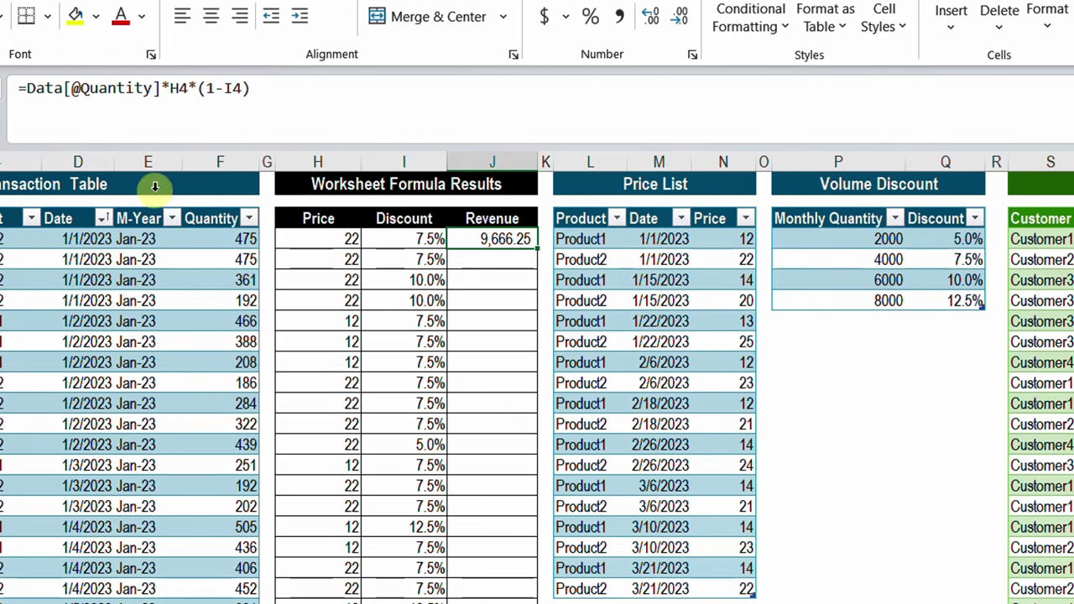
Step: Wrap the J4 Revenue formula in ROUND with 2 as the number of digits
left_click(26, 89)
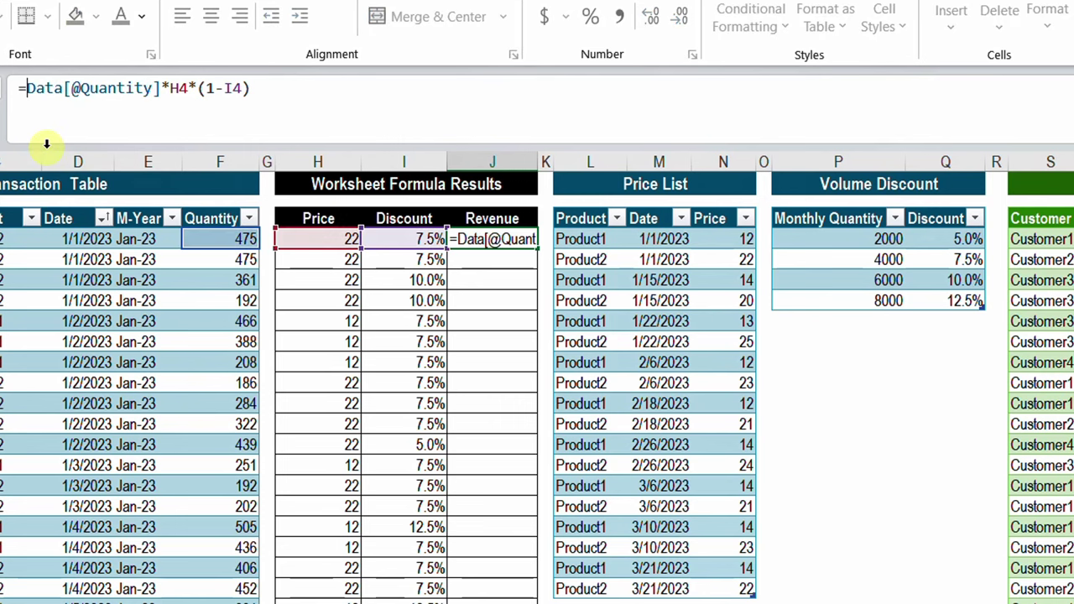
type("Round")
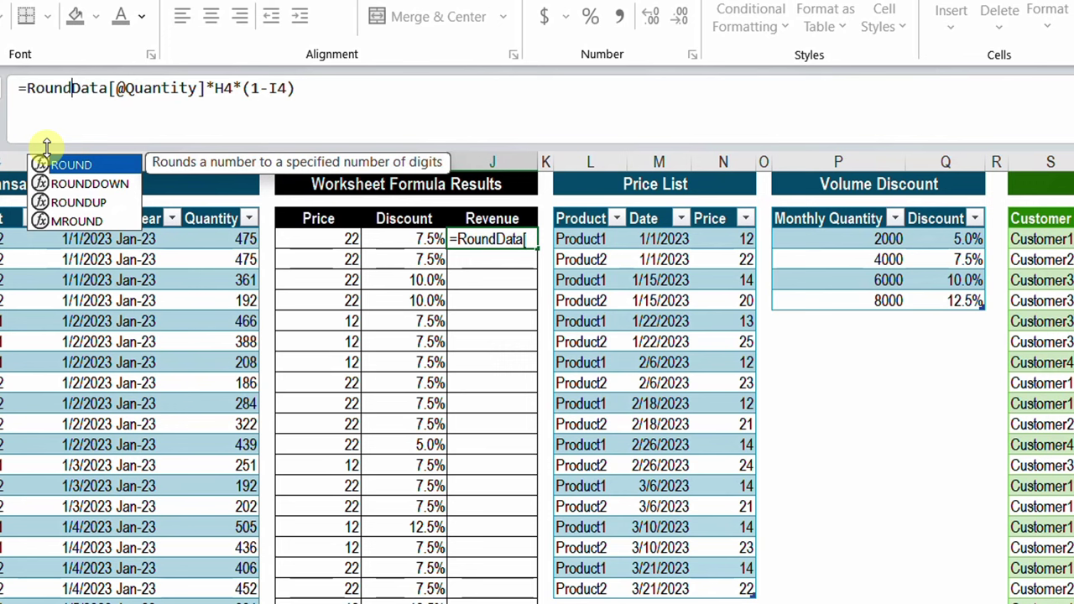
key("Tab")
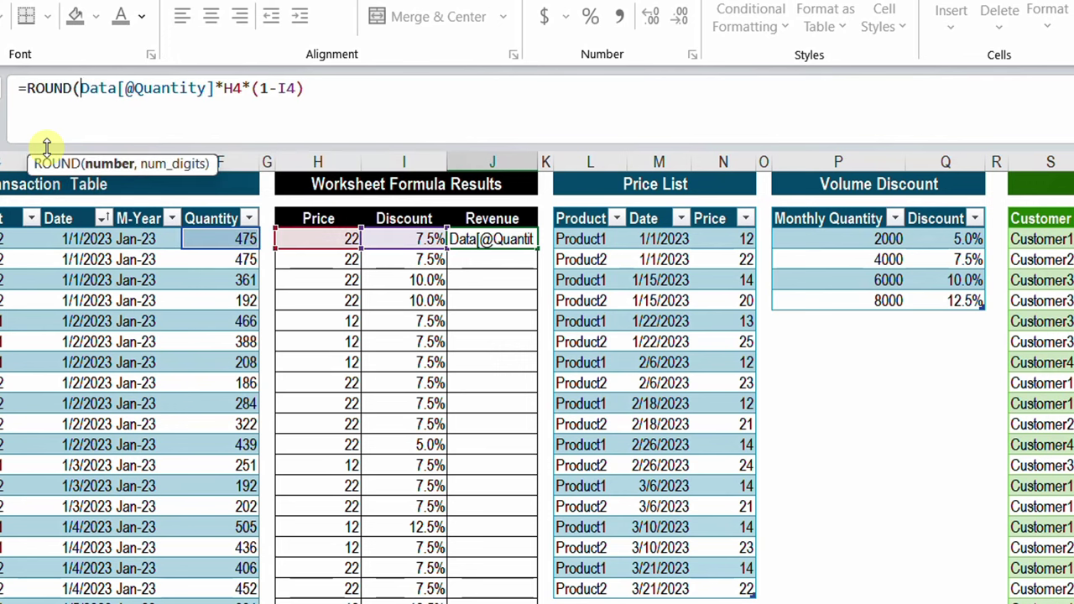
left_click(380, 82)
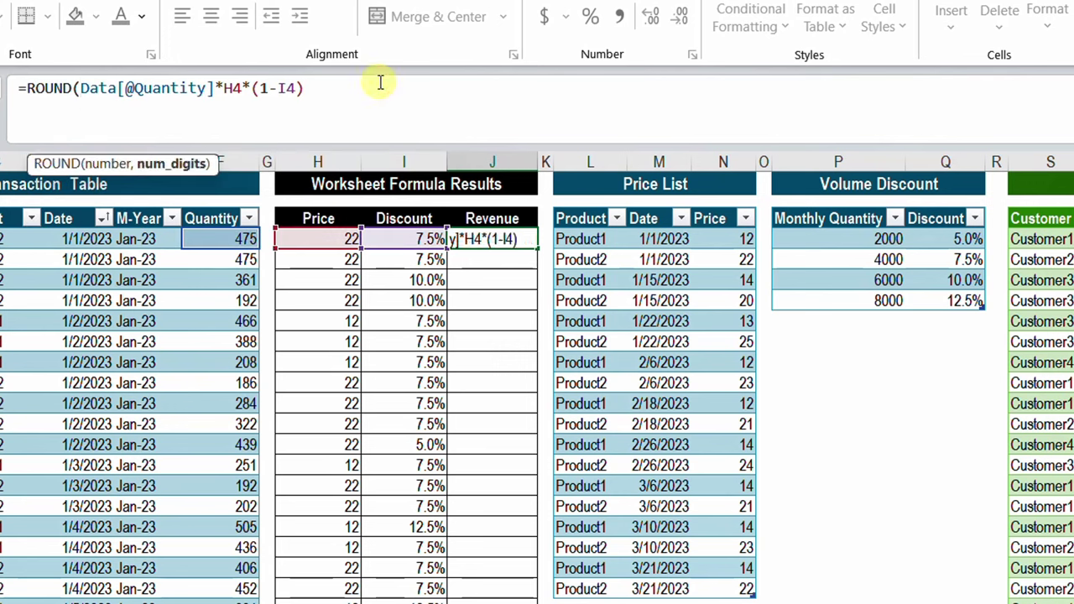
type(",2)")
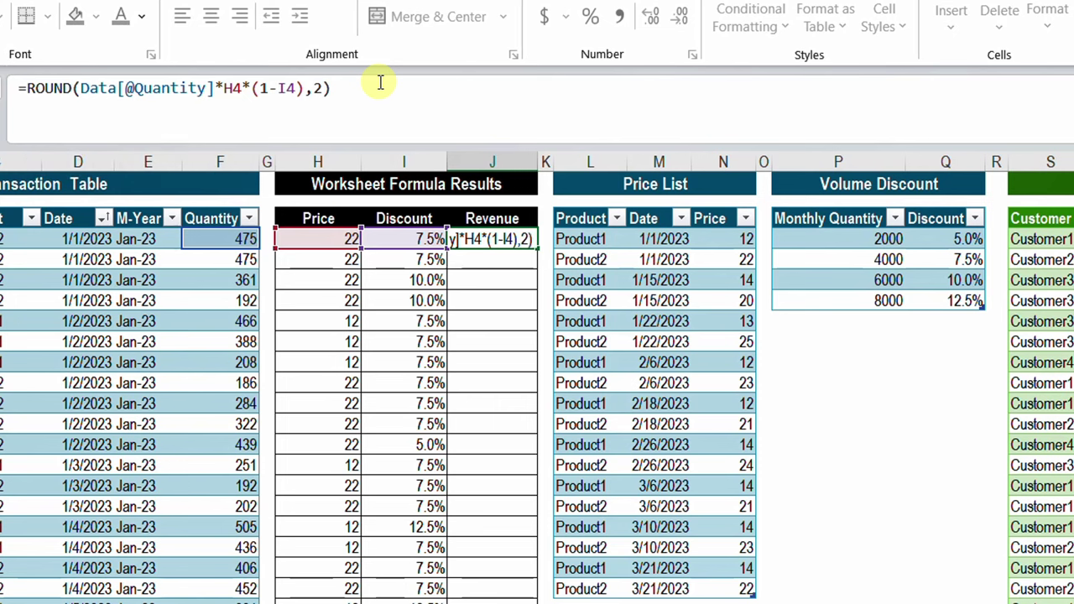
key("Return")
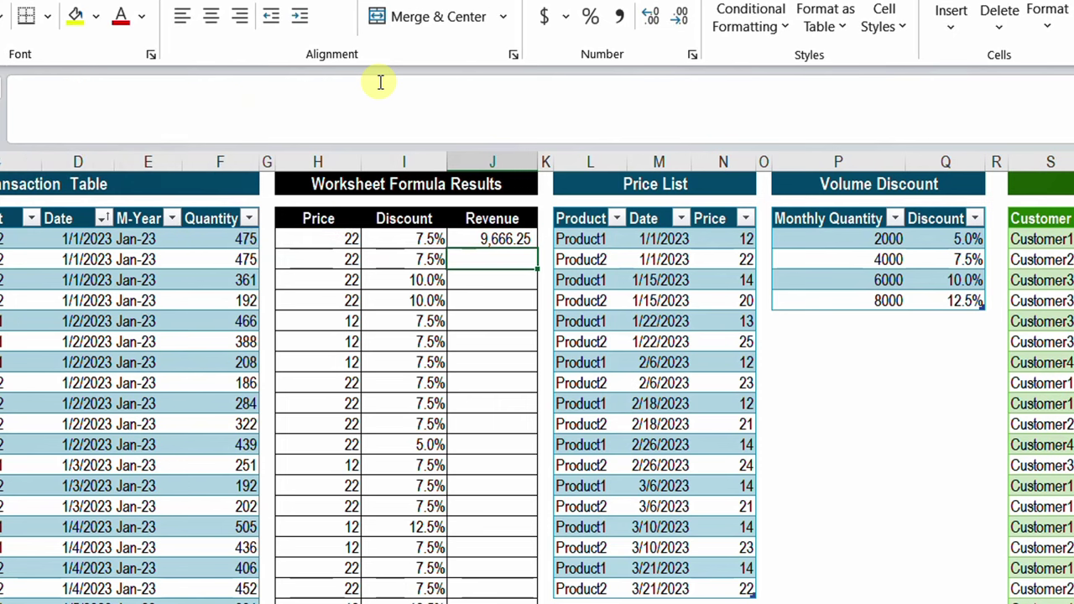
Step: Fill the rounded Revenue formula from J4 down the column and collapse the formula bar to one line
left_click(517, 241)
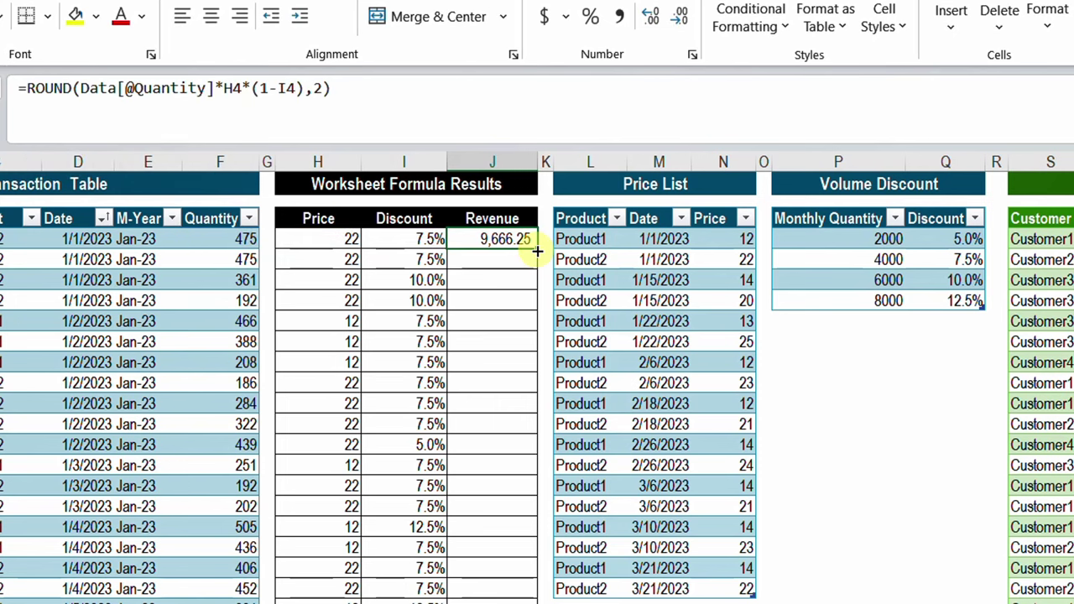
double_click(538, 250)
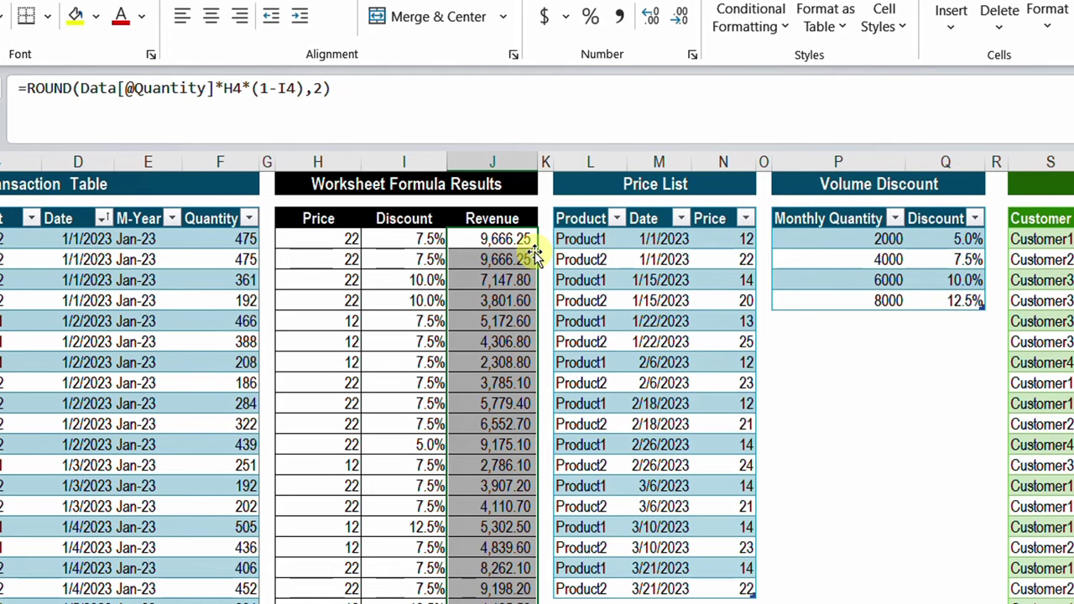
key("Up")
key("Up")
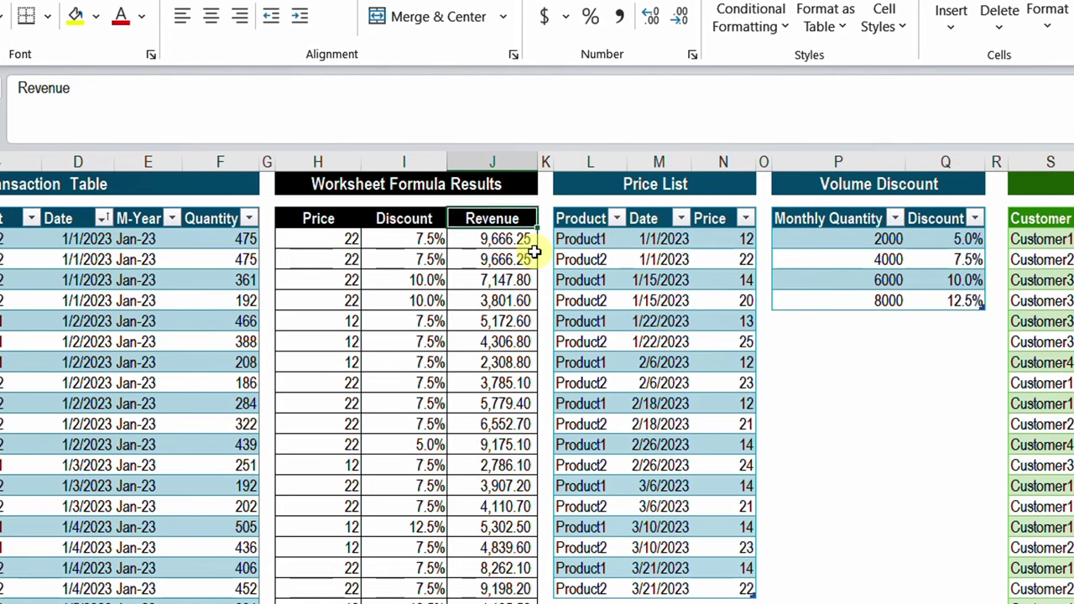
key("ctrl+shift+u")
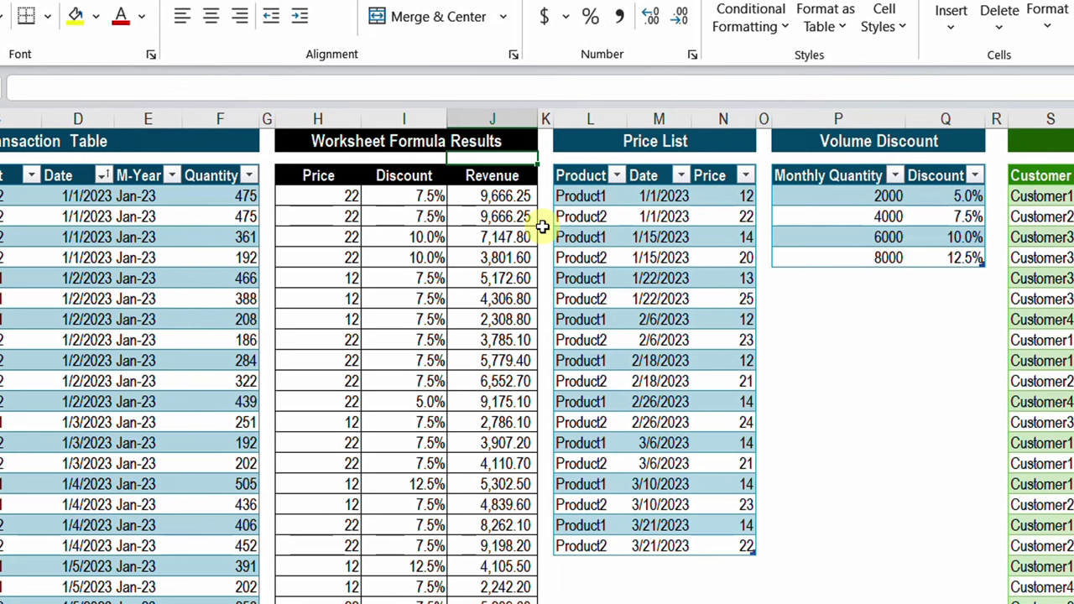
Step: Compare the total below the worksheet Revenue column with the Power Query Revenue total and the difference beneath it
key("Down")
key("Down")
key("Down")
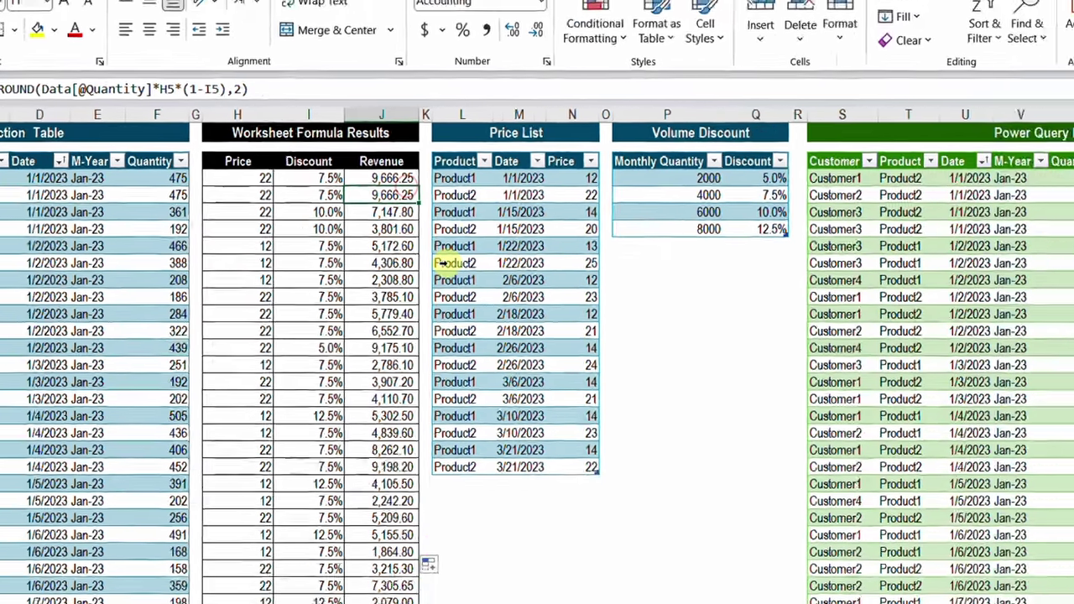
key("ctrl+Down")
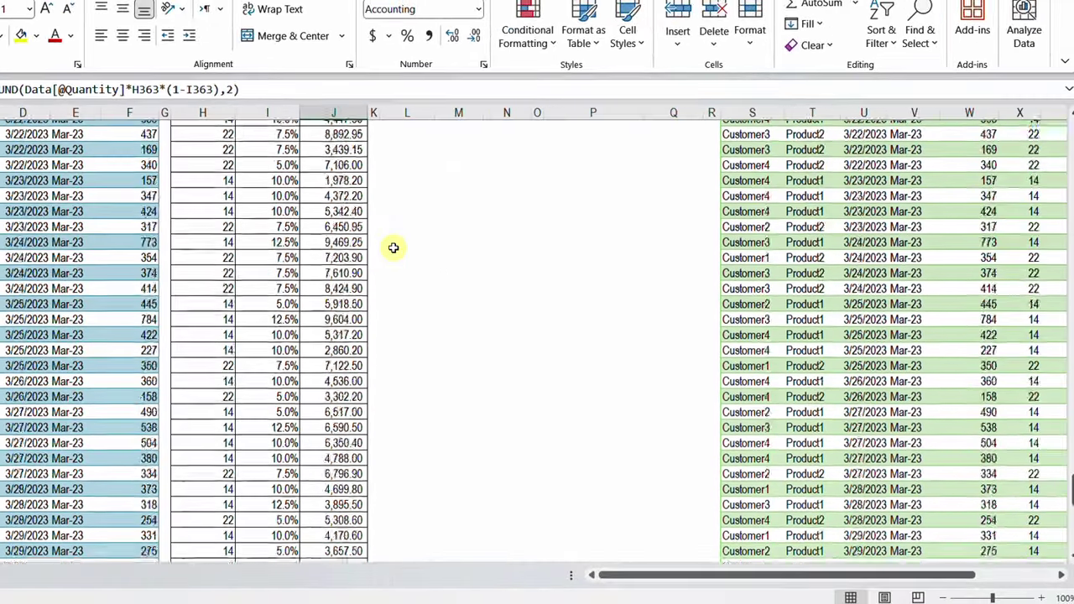
key("Down")
key("Down")
key("Down")
key("Up")
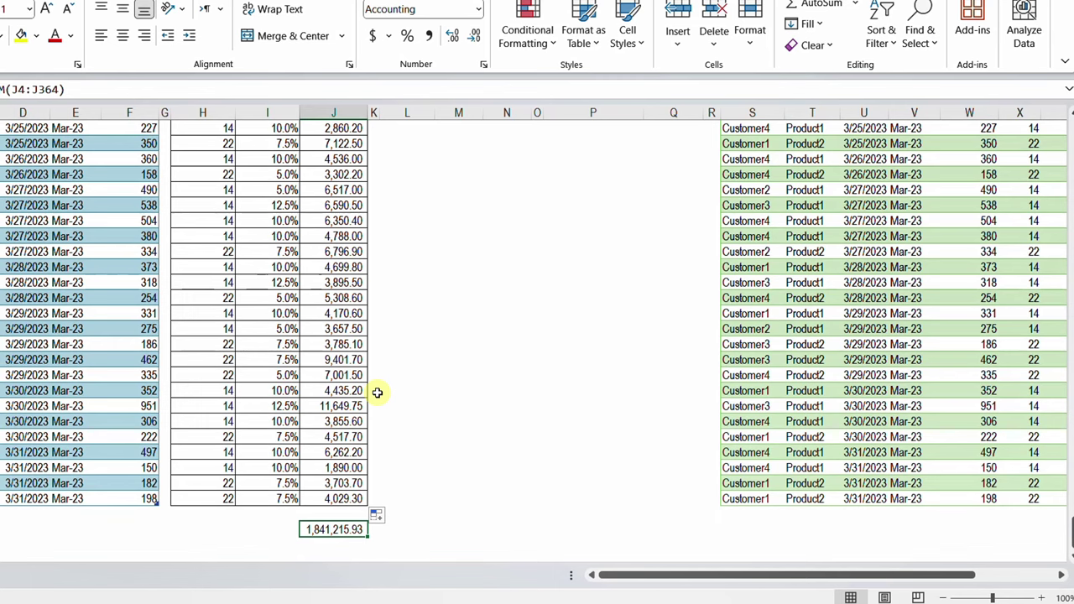
key("ctrl+Right")
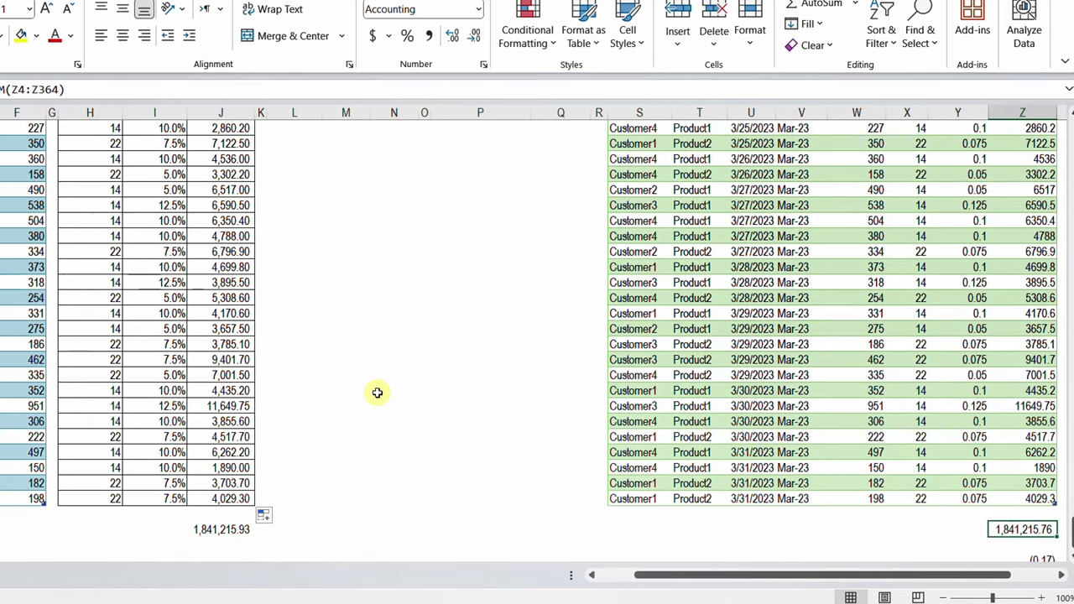
key("Right")
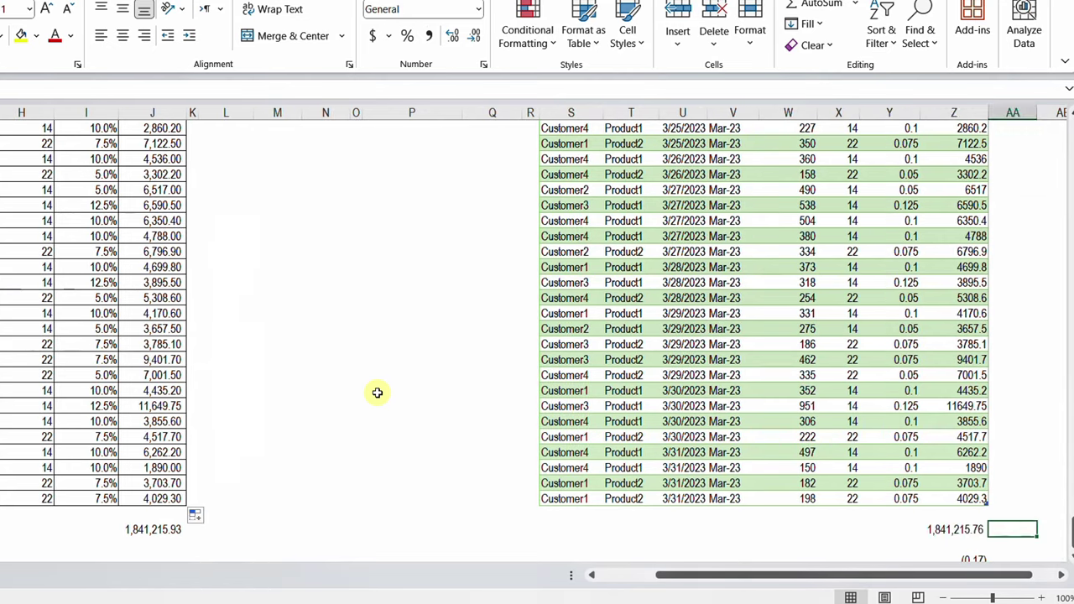
key("Left")
key("Down")
key("ctrl+shift+plus")
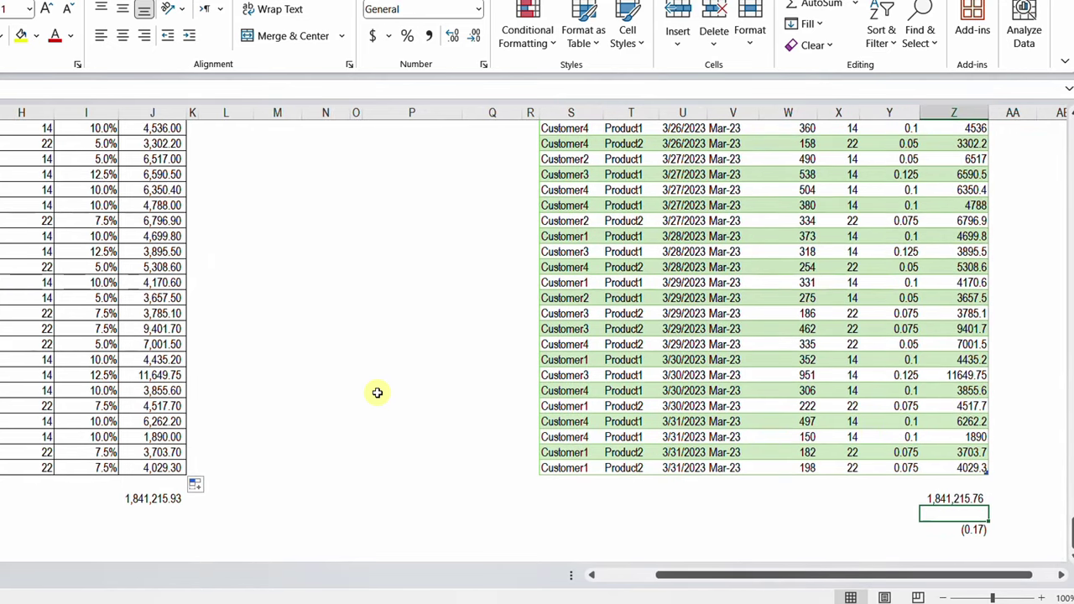
key("Up")
key("Down")
key("Up")
key("Up")
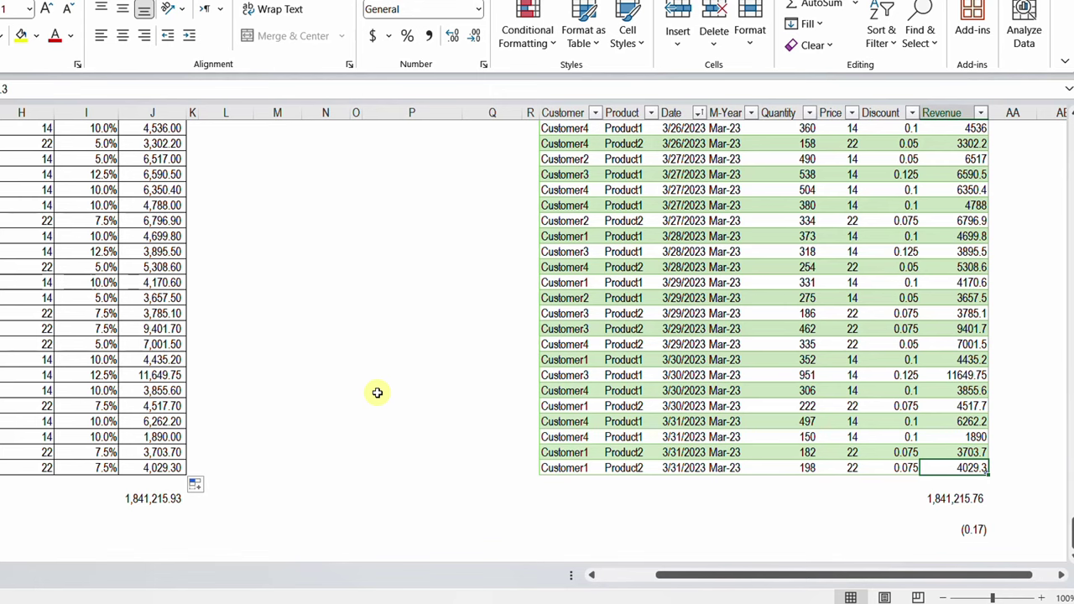
key("ctrl+Up")
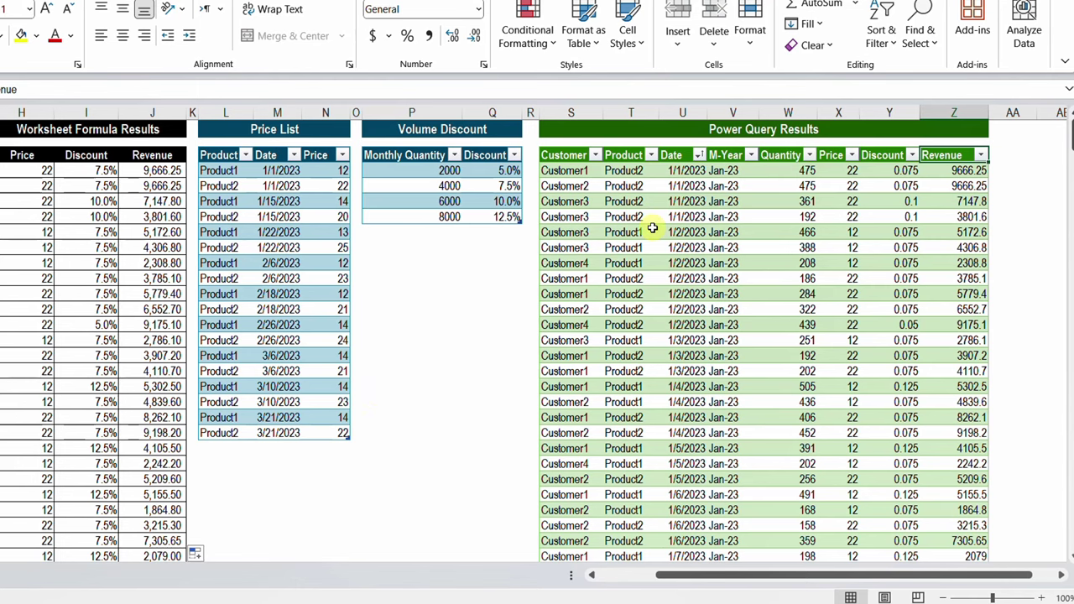
Step: Enter a formula in AB4 that subtracts worksheet revenue J4 from the Power Query table's Revenue in the same row
key("Right")
key("Right")
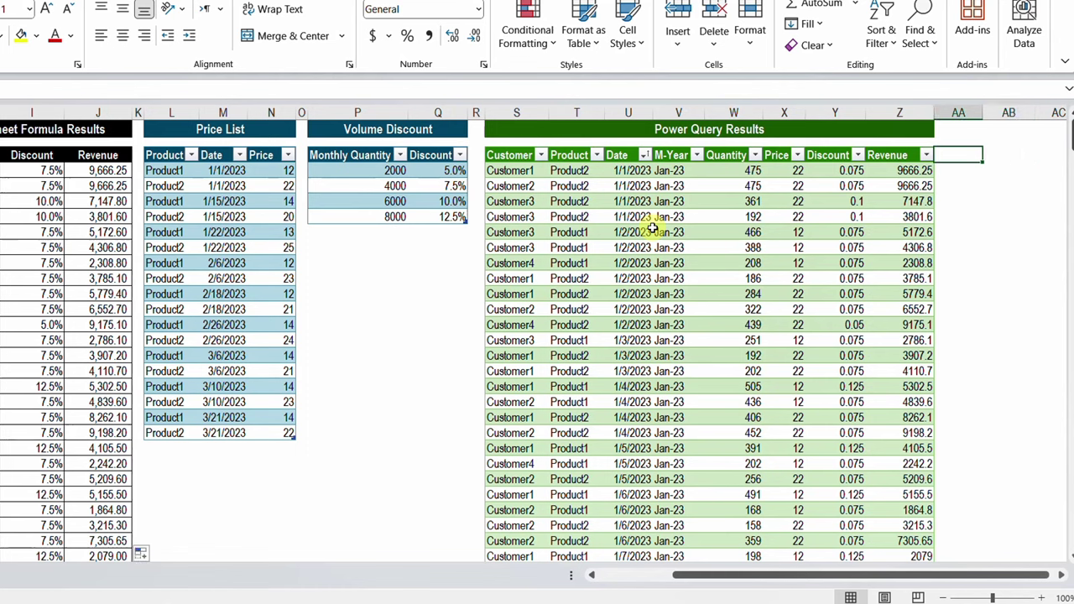
key("Down")
key("Left")
key("Right")
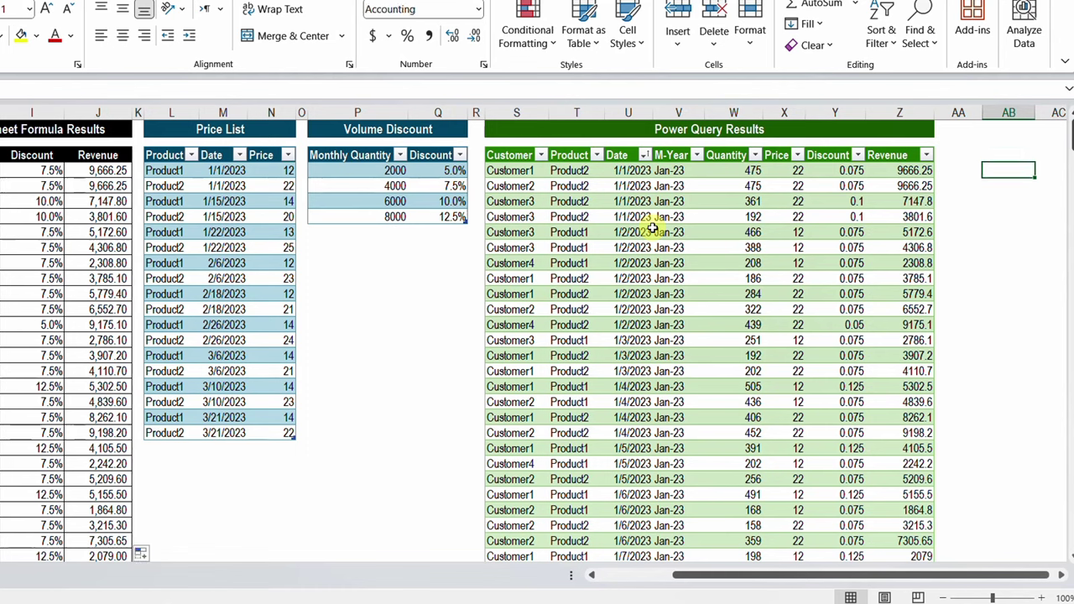
type("=")
key("Left")
key("Left")
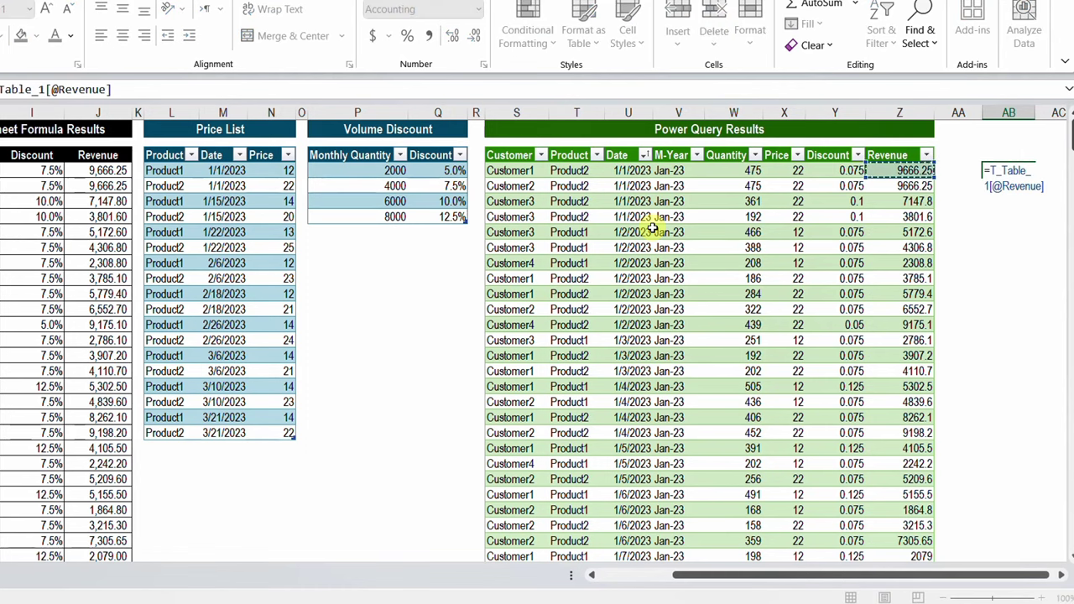
type("-")
key("Left")
key("Left")
key("Left")
key("Left")
key("Left")
key("Left")
key("Left")
key("Left")
key("Left")
key("Left")
key("Left")
key("Left")
key("Left")
key("Left")
key("Left")
key("Left")
key("Left")
key("Left")
key("Left")
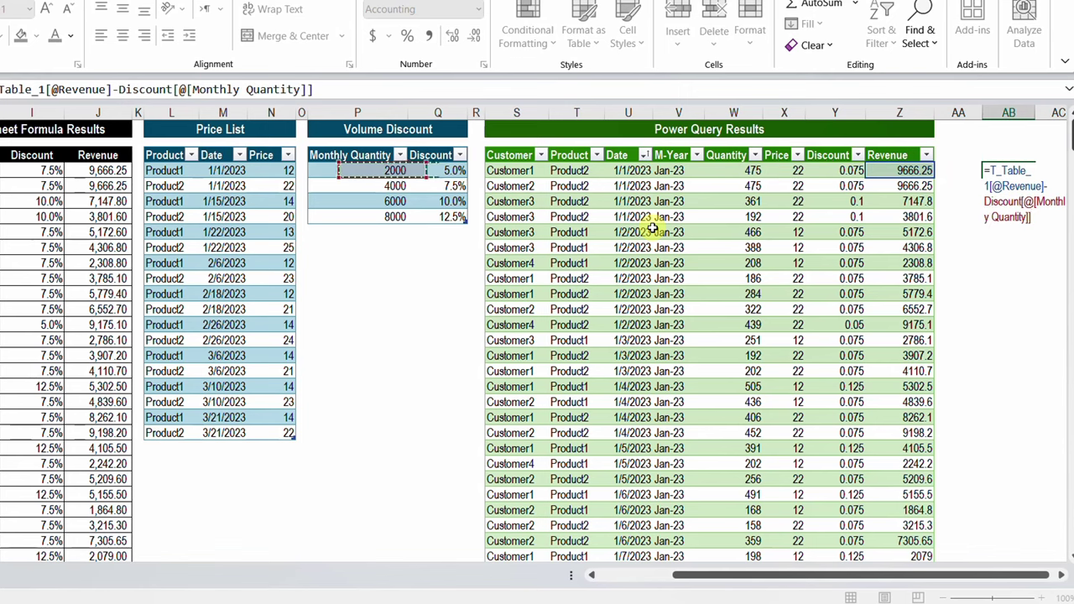
key("Right")
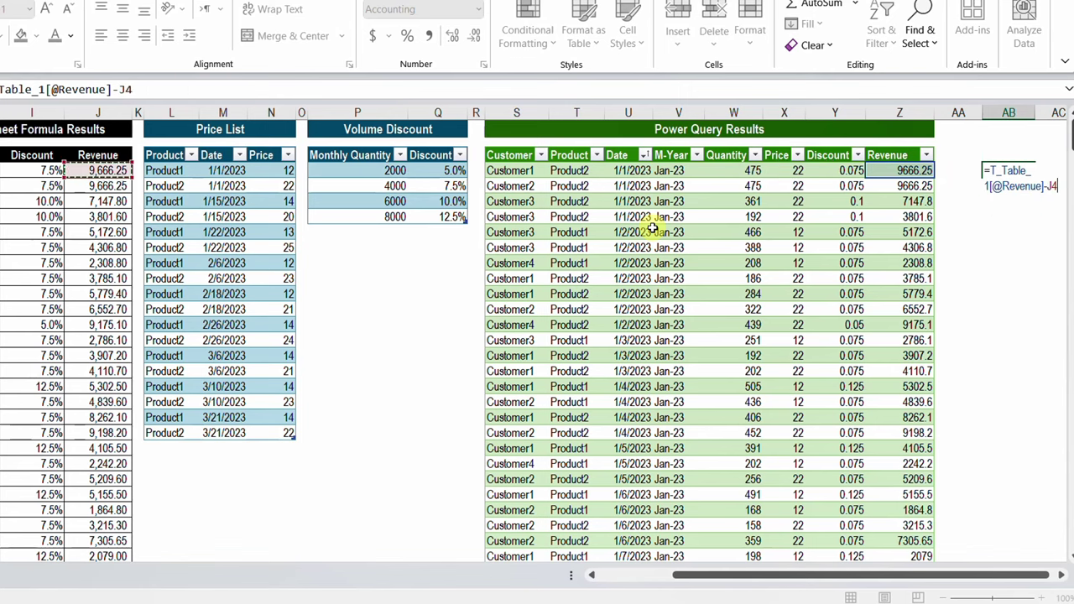
key("Return")
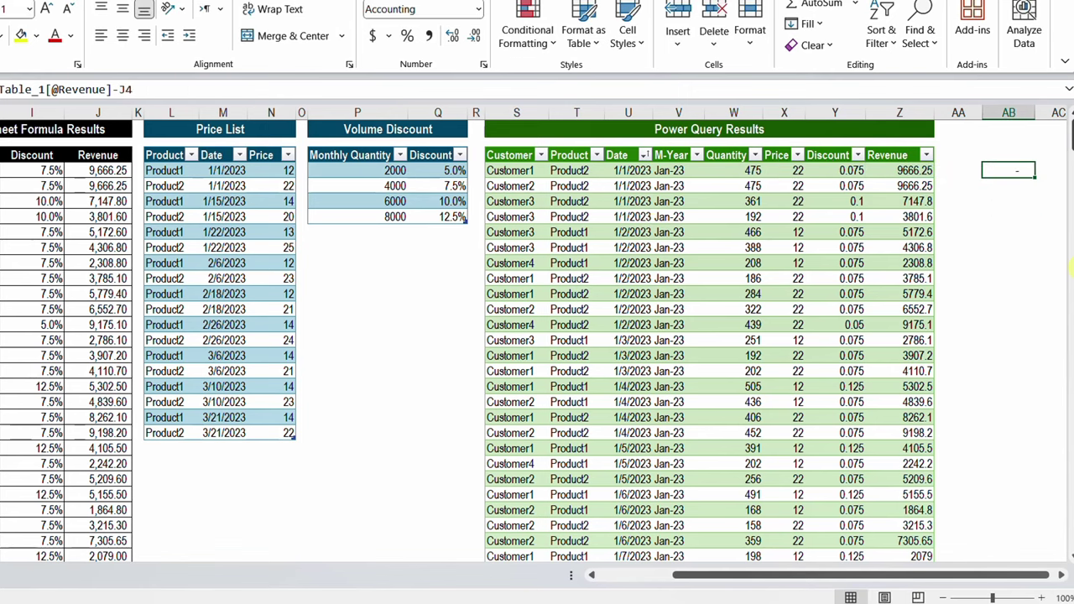
Step: Fill the AB4 difference formula down column AB to the last row of the Power Query results
key("Left")
key("Left")
key("ctrl+Down")
key("Right")
key("Right")
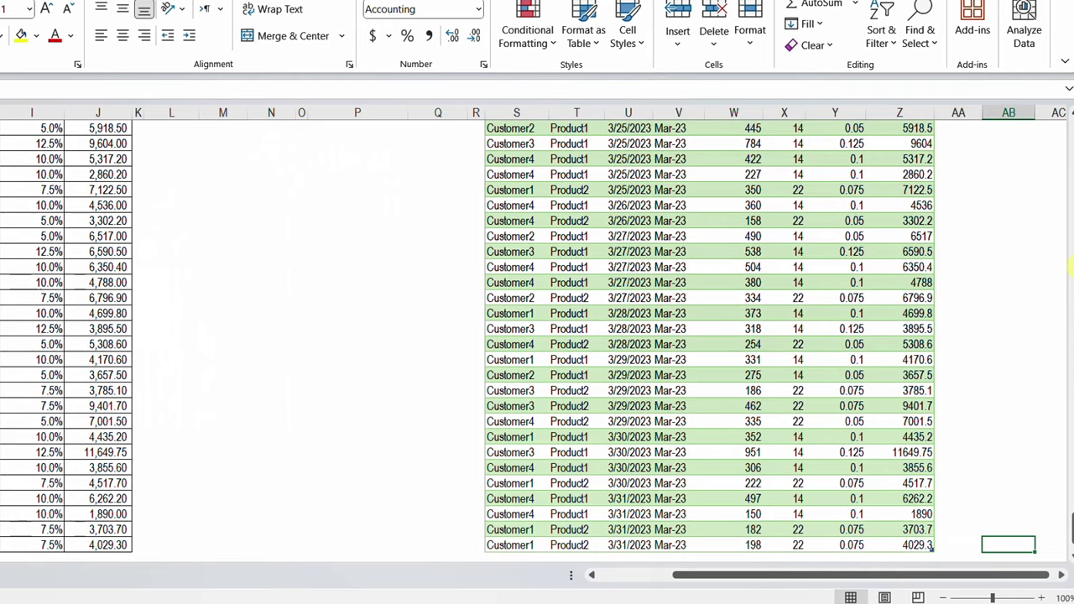
key("ctrl+shift+Up")
key("ctrl+d")
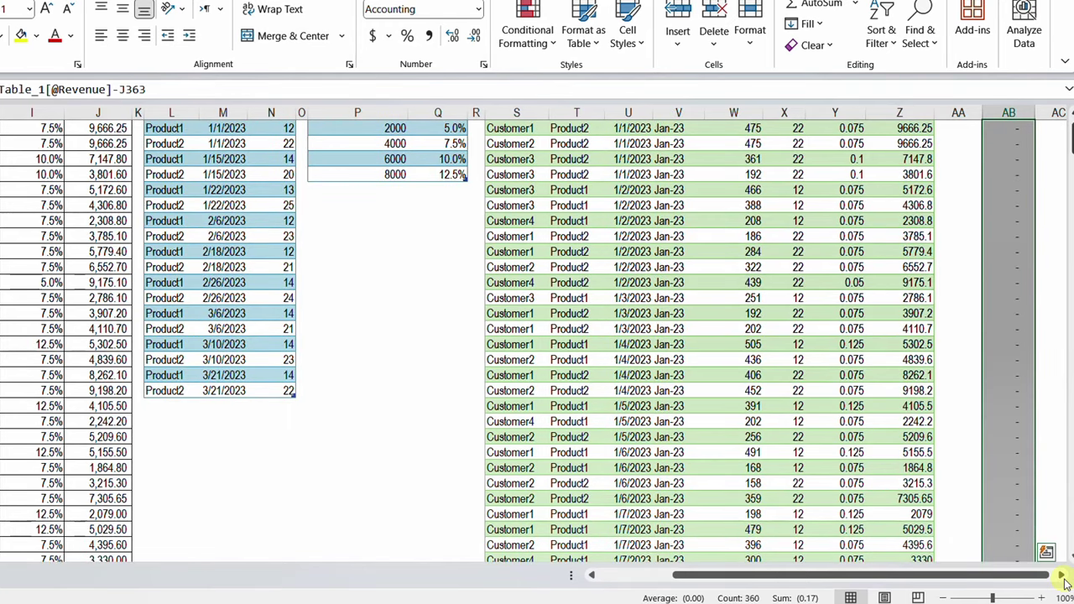
Step: Add a filter to difference column AB, show only the (0.01) rows, and select those differences for review
scroll(983, 450, "right", 2)
scroll(983, 451, "up", 2)
left_click(914, 151)
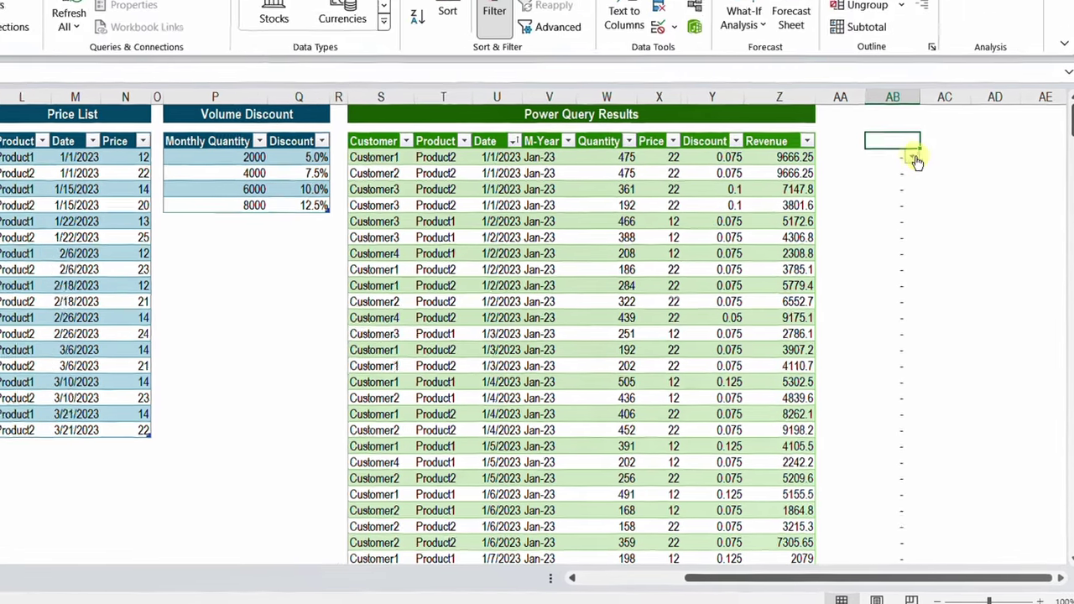
left_click(915, 158)
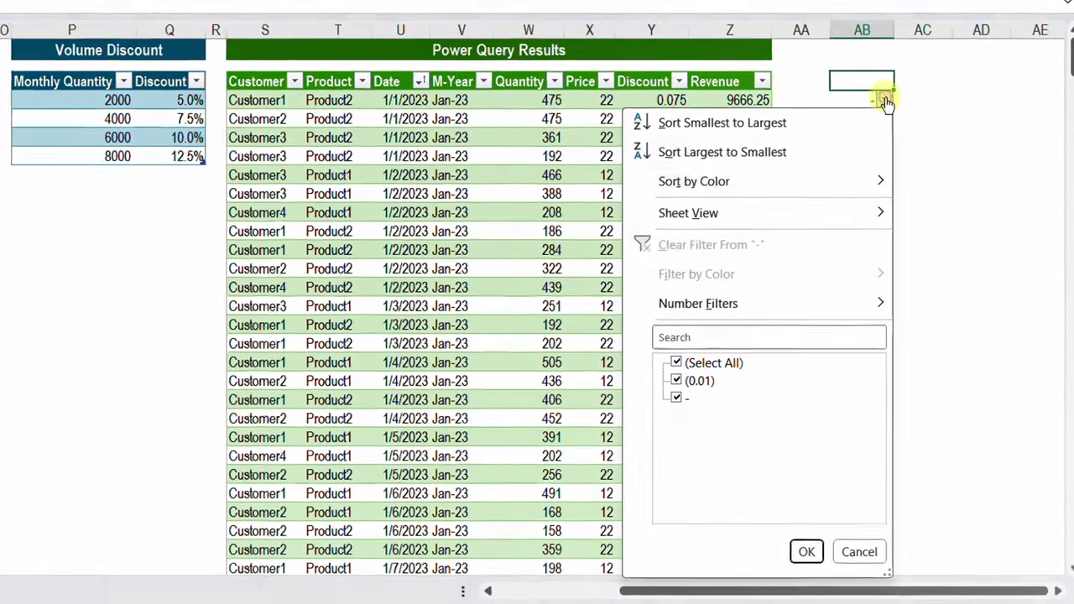
left_click(746, 383)
left_click(679, 362)
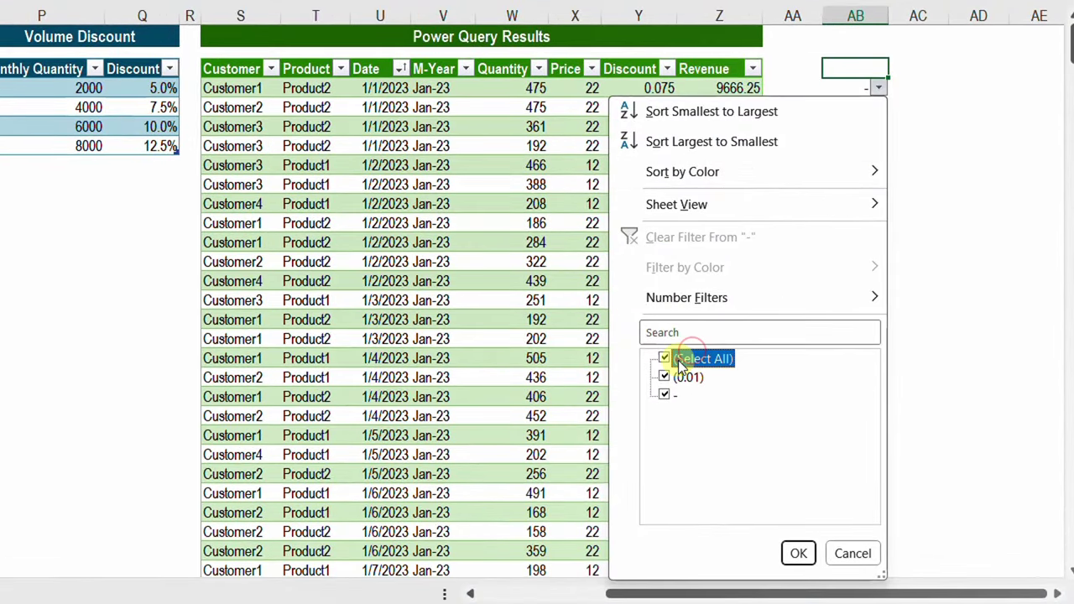
left_click(663, 360)
left_click(665, 378)
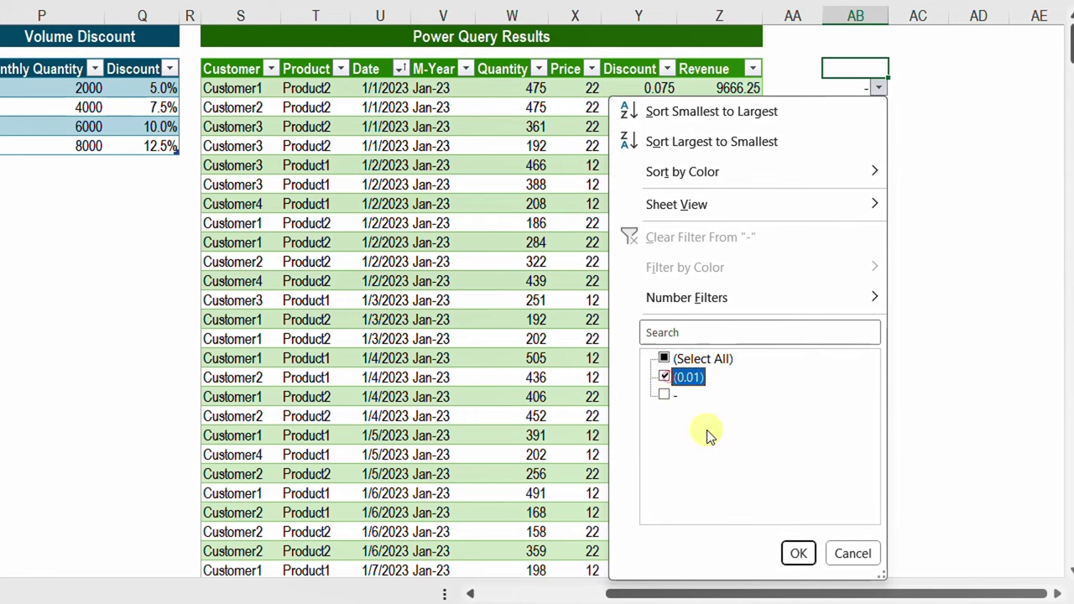
left_click(798, 553)
left_click_drag(868, 109, 857, 417)
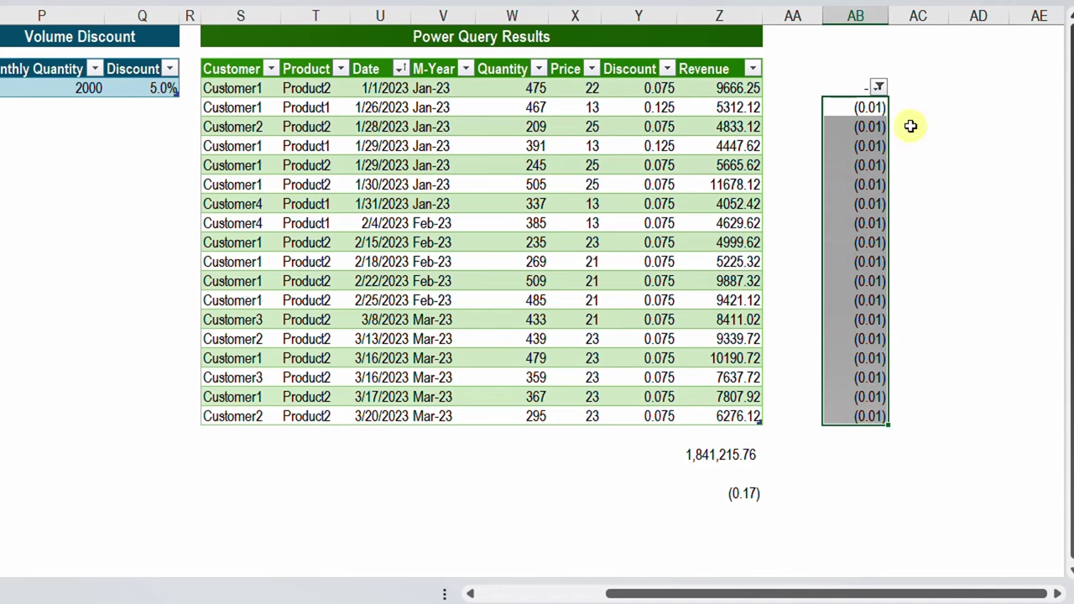
Step: Reselect all values in the column AB filter to show every row again
left_click(878, 87)
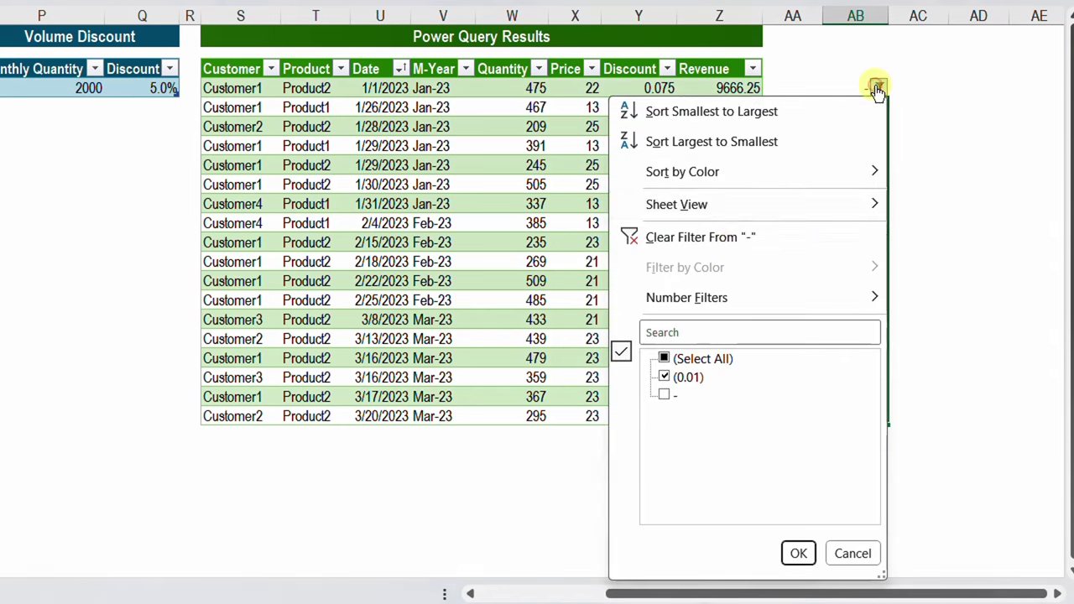
left_click(676, 359)
left_click(791, 555)
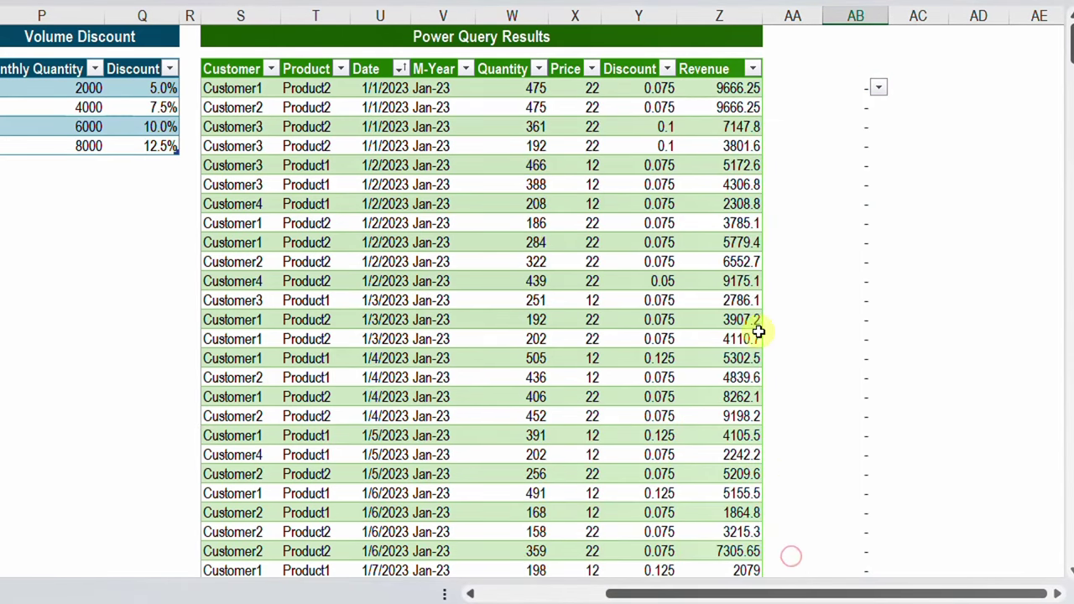
left_click(625, 124)
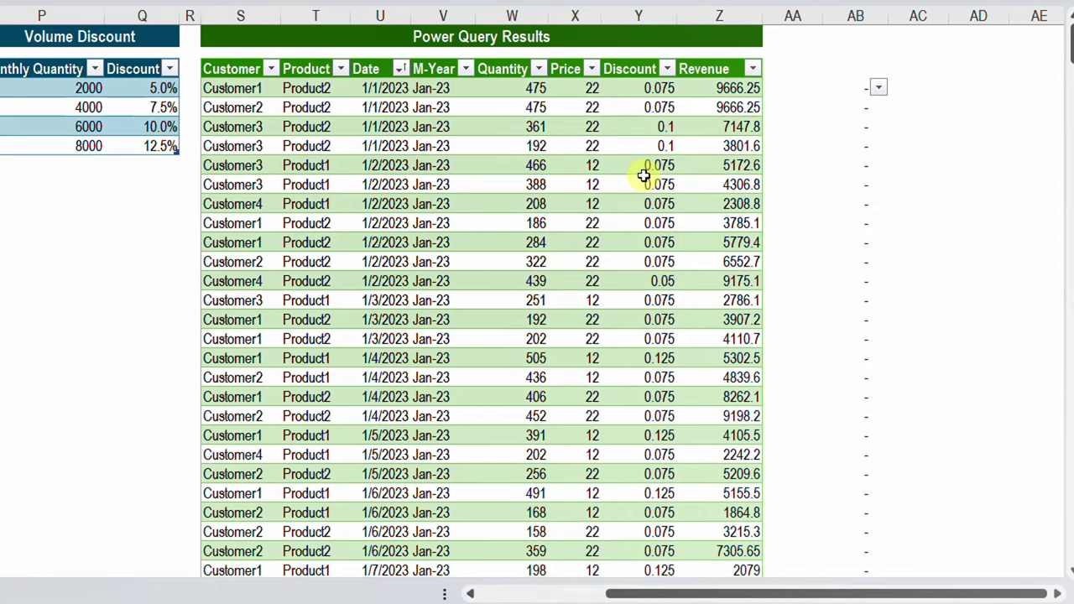
scroll(643, 174, "left", 5)
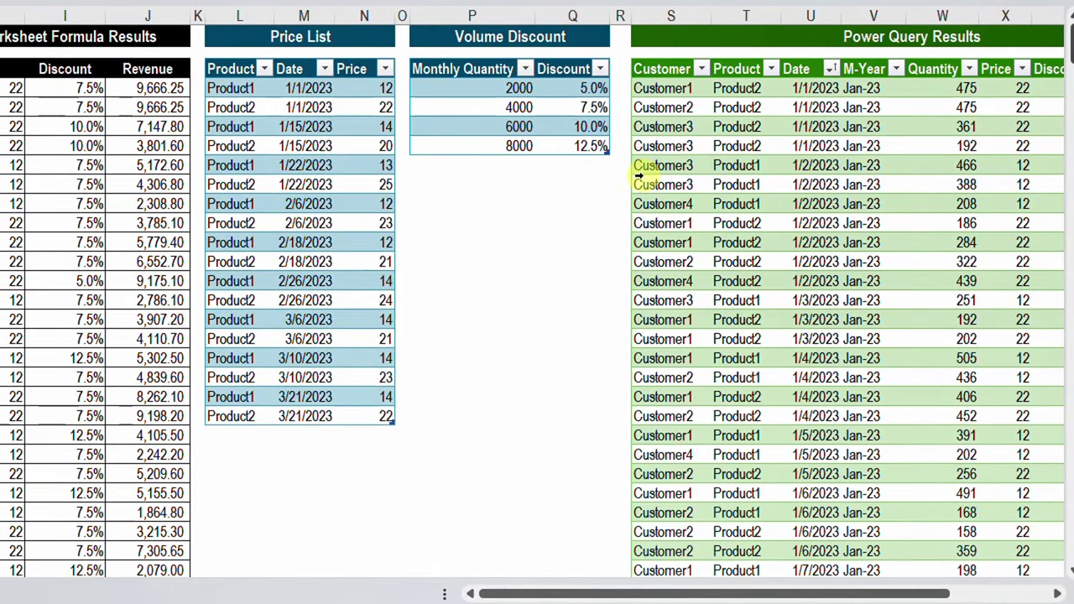